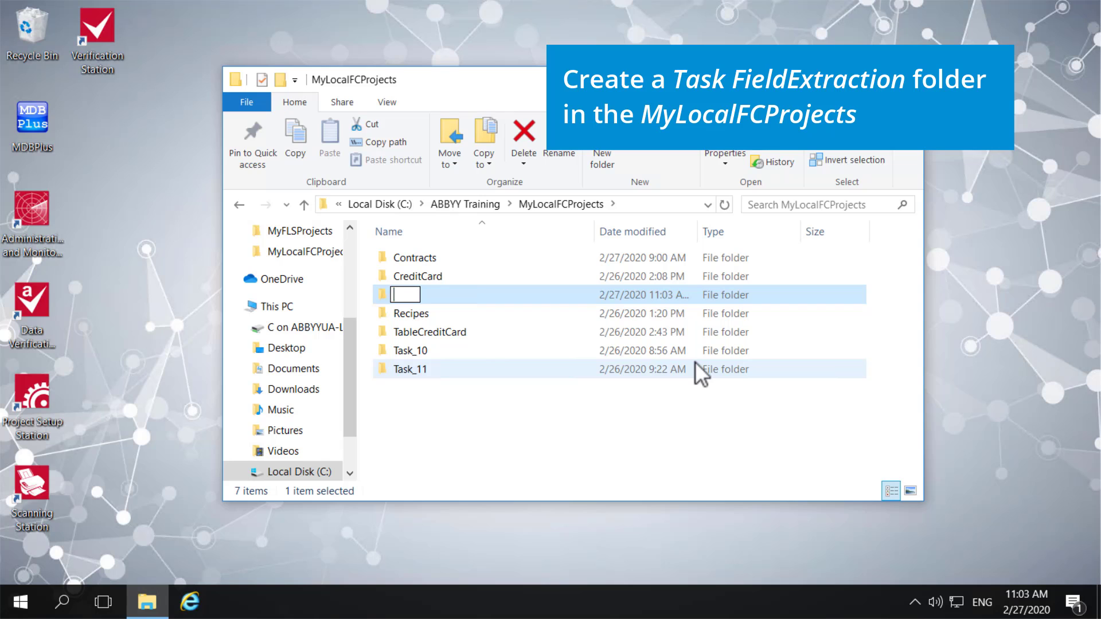
- Name the new folder in MyLocalFCProjects "Task FieldExtraction" and close the file window
text(Task FieldExtraction)
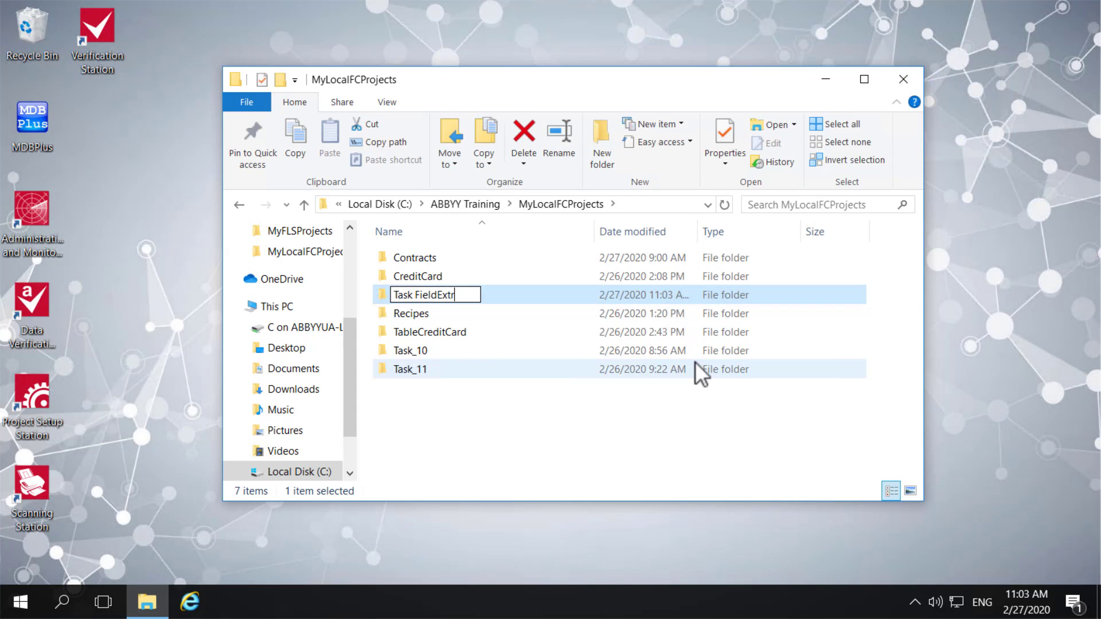
key(Return)
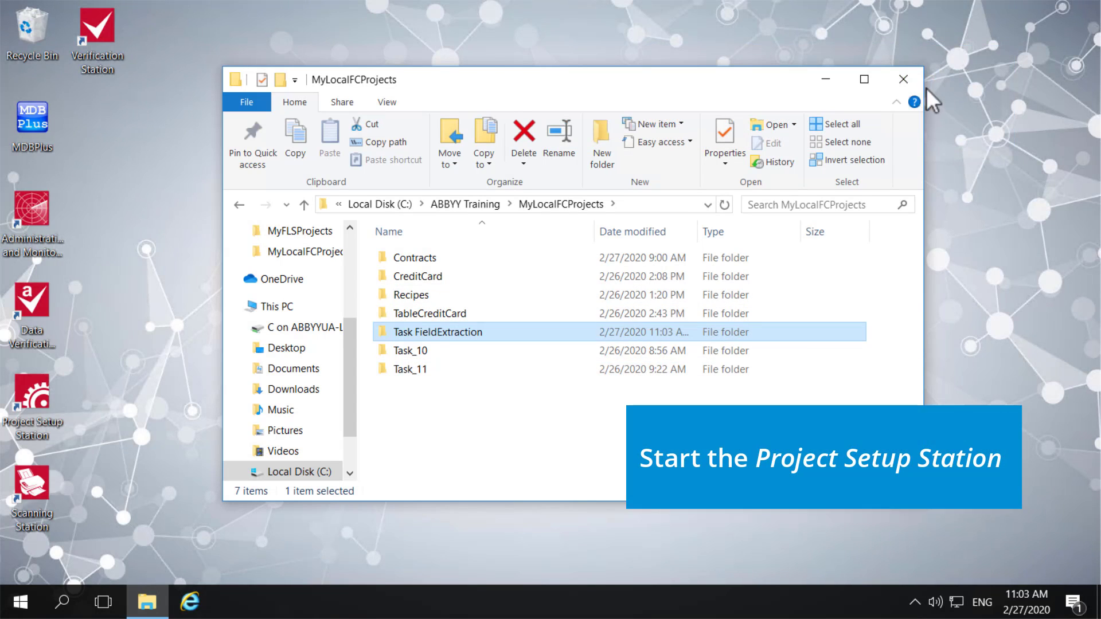
click(904, 80)
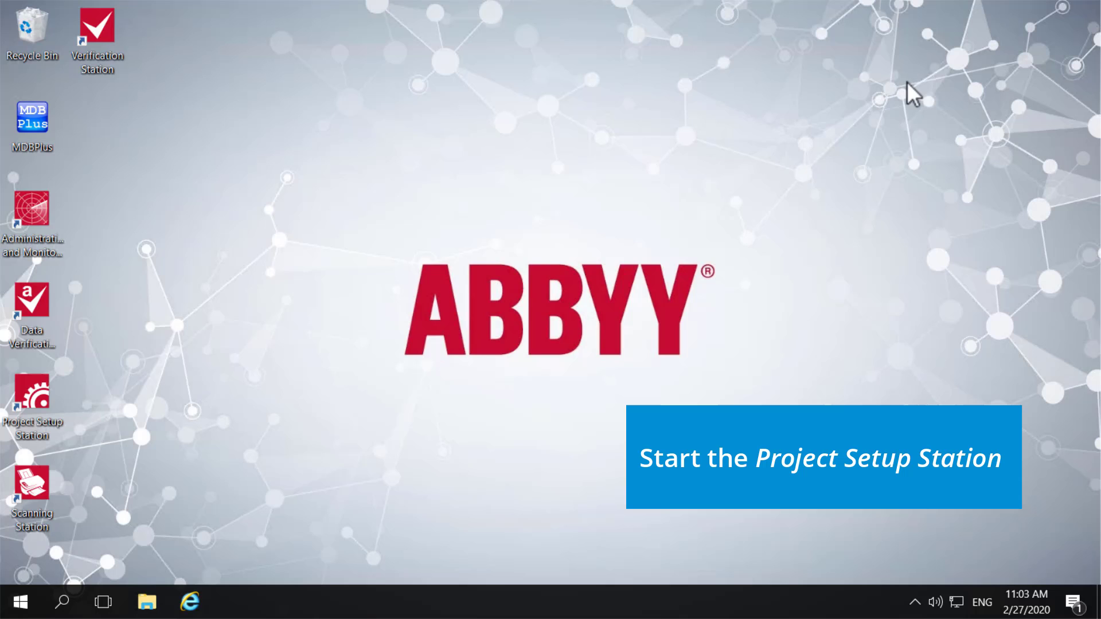
- Start the Project Setup Station from the ABBYY FlexiCapture 12 Stations programs
click(18, 604)
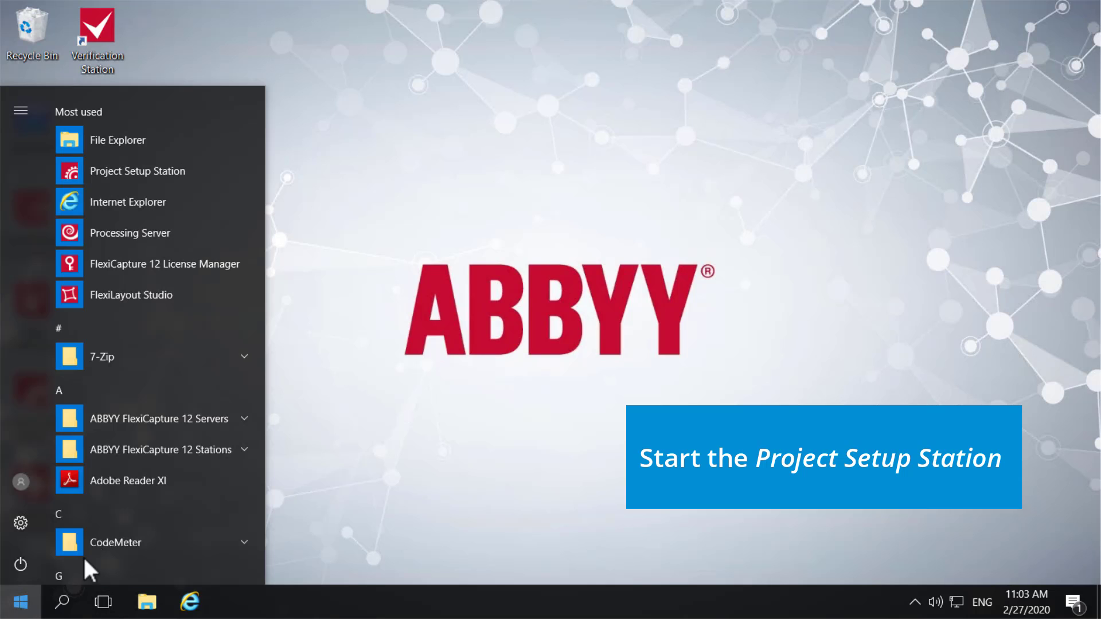
click(205, 443)
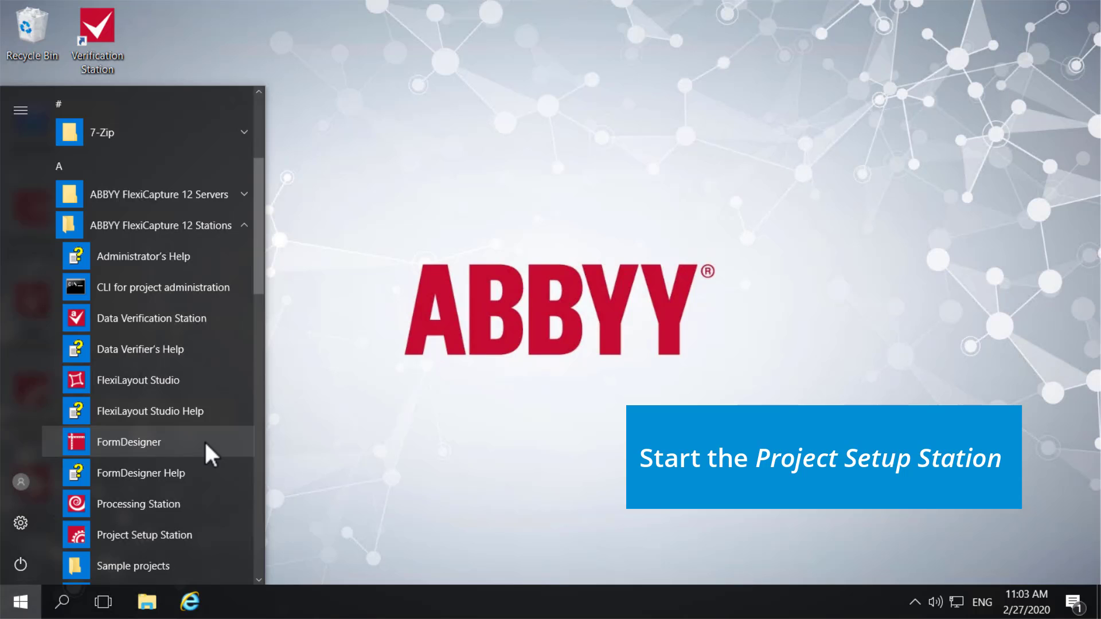
click(159, 538)
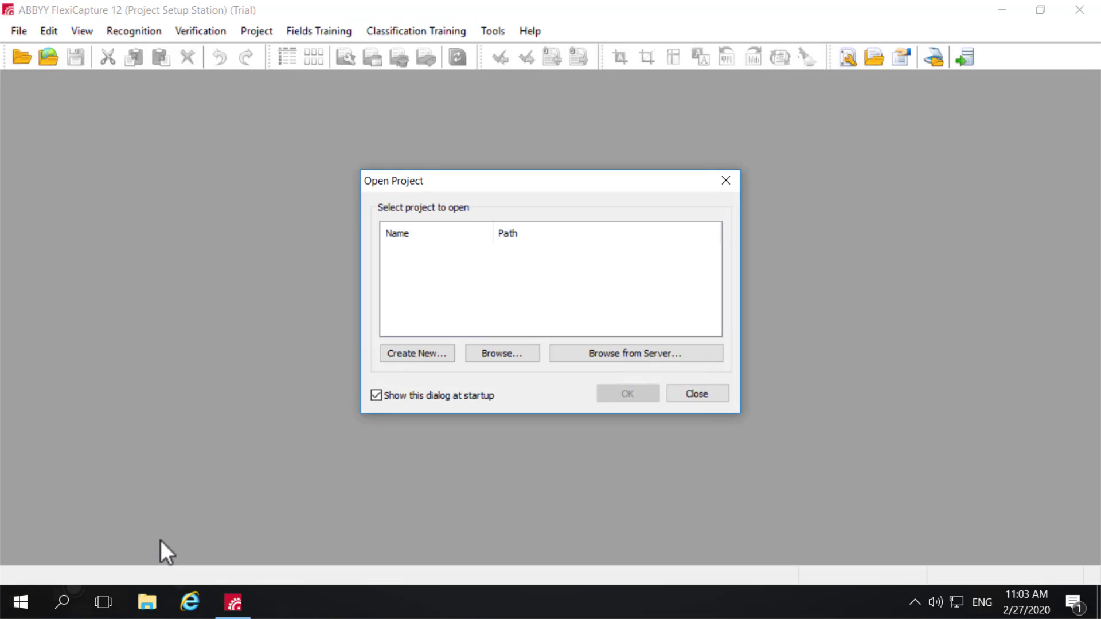
- Create a new General project named FieldExtraction in the MyLocalFCProjects\Task FieldExtraction folder
click(445, 353)
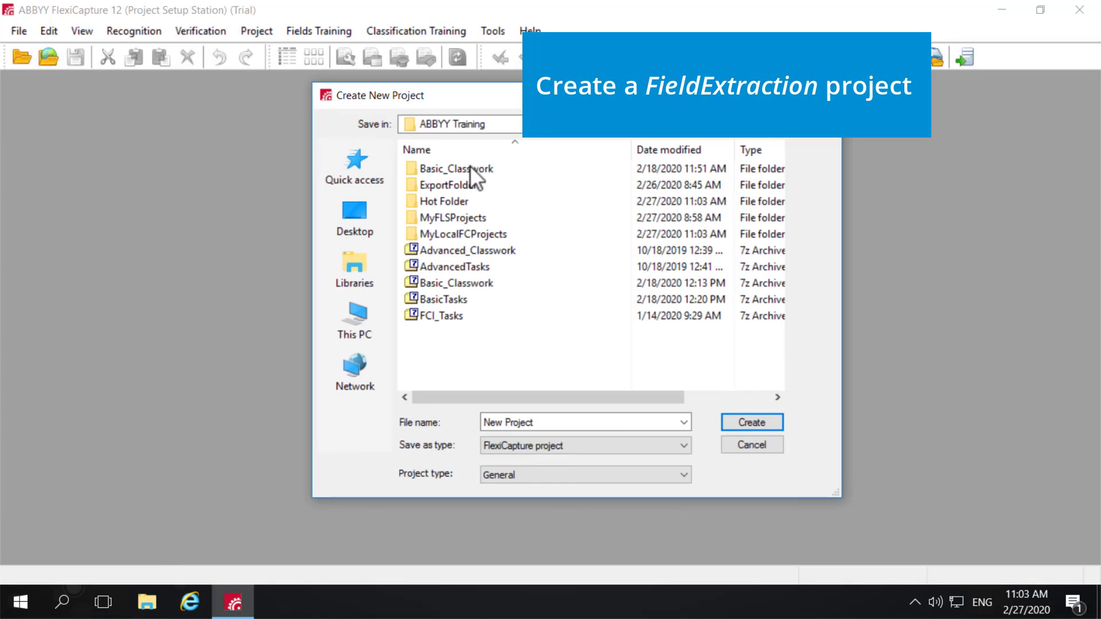
double_click(468, 239)
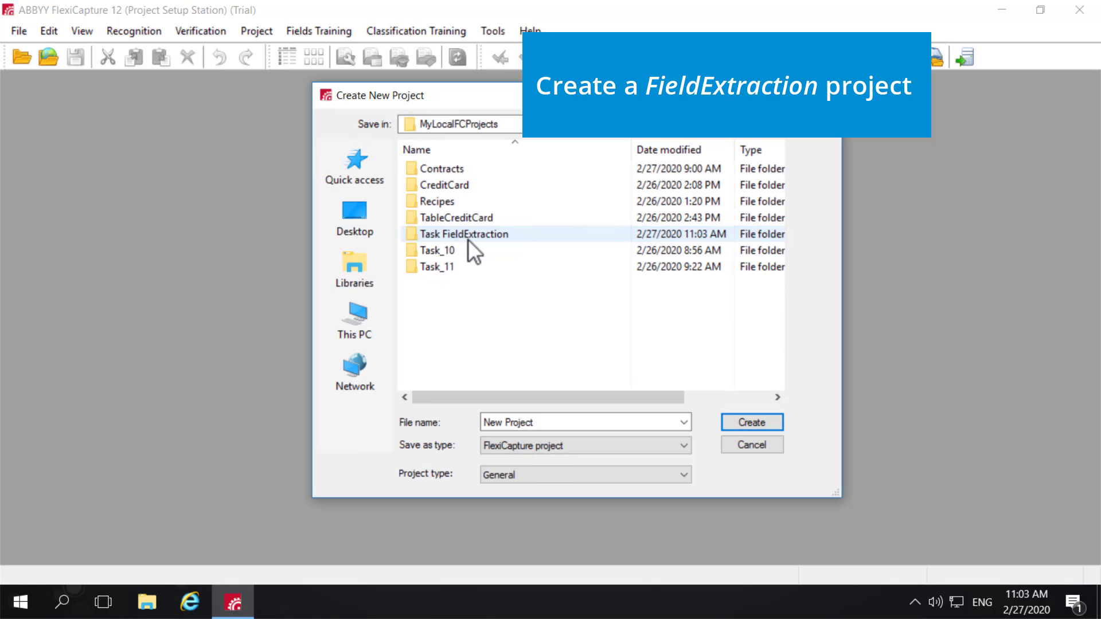
double_click(467, 239)
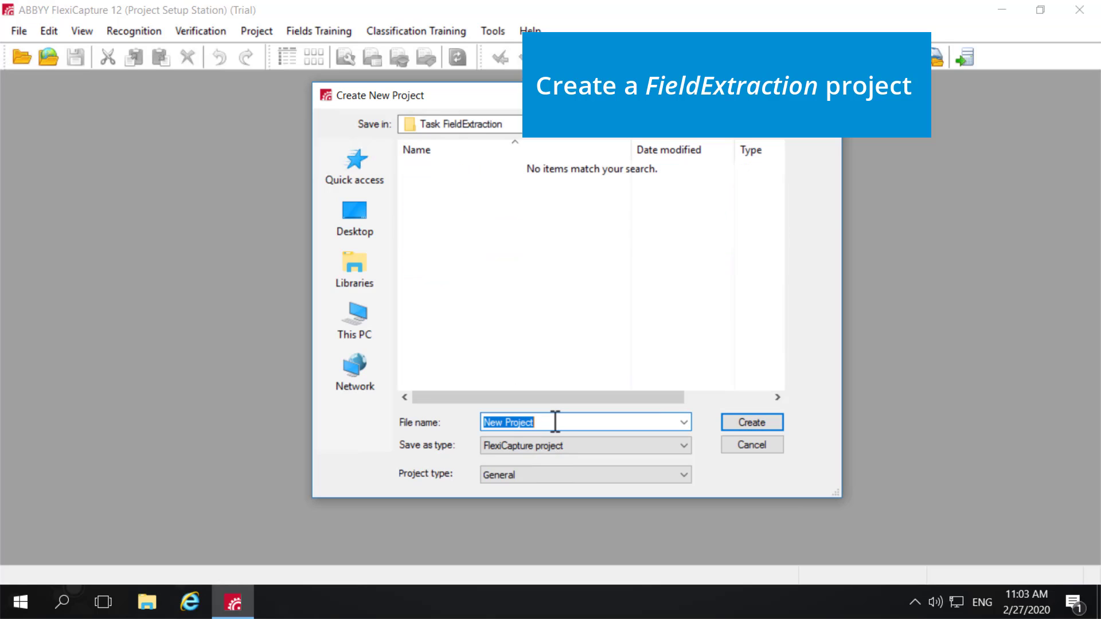
key(BackSpace)
click(762, 428)
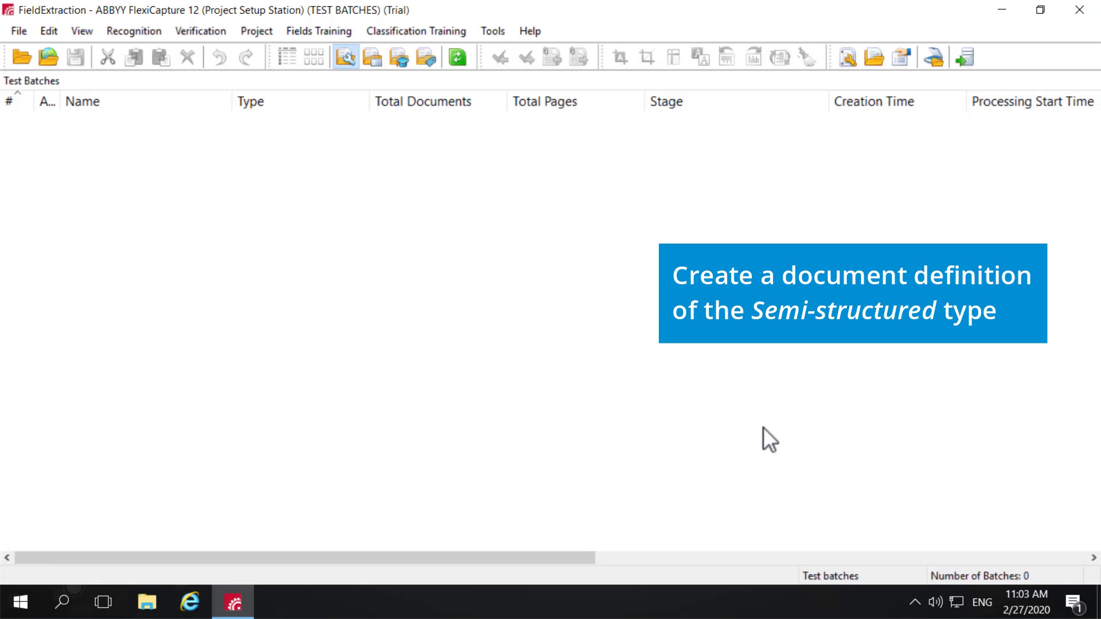
- Begin a new document definition for semi-structured or unstructured documents in the project
click(259, 33)
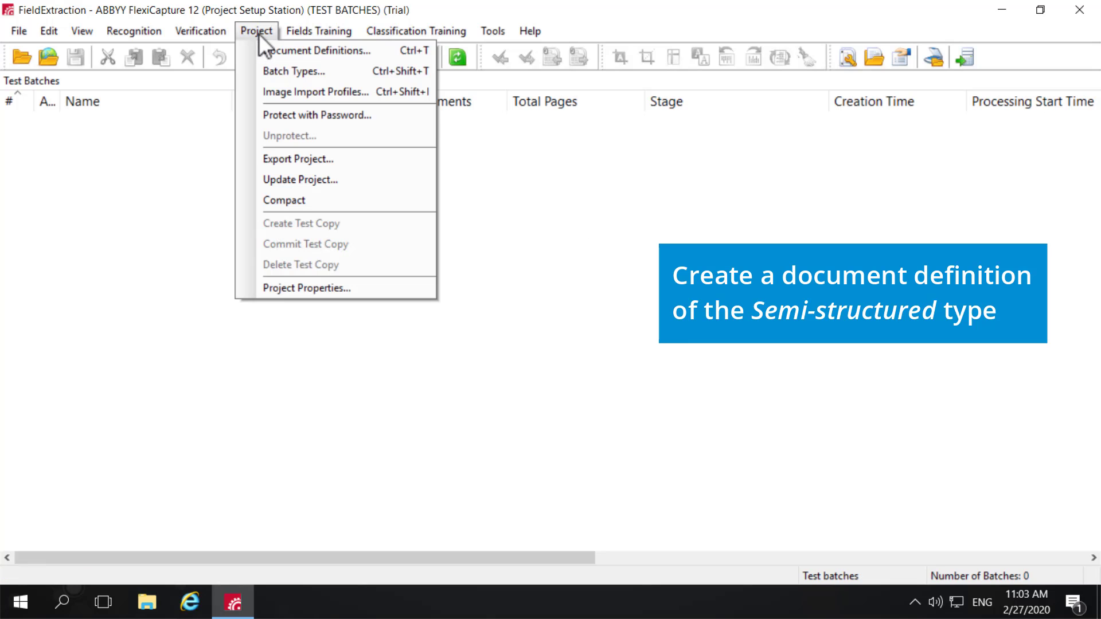
click(270, 50)
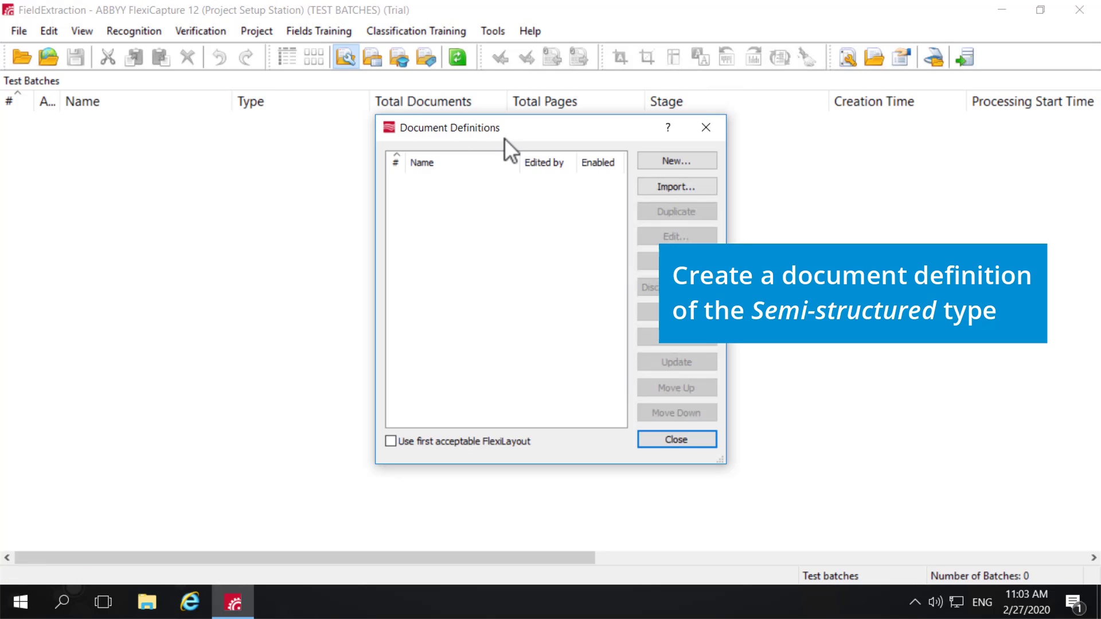
click(660, 165)
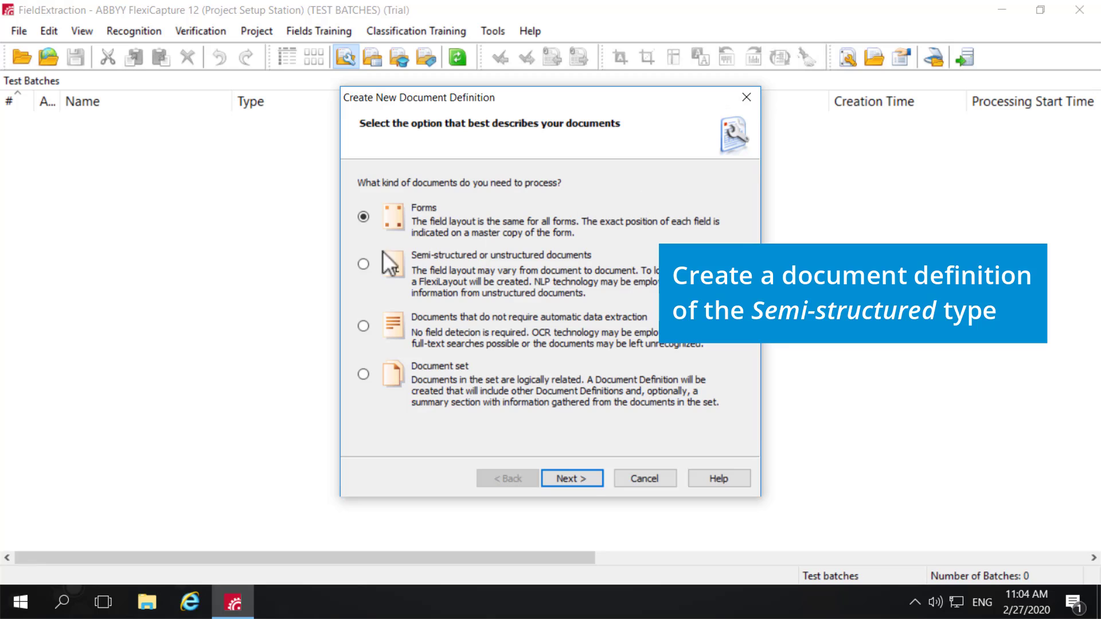
click(362, 263)
click(571, 477)
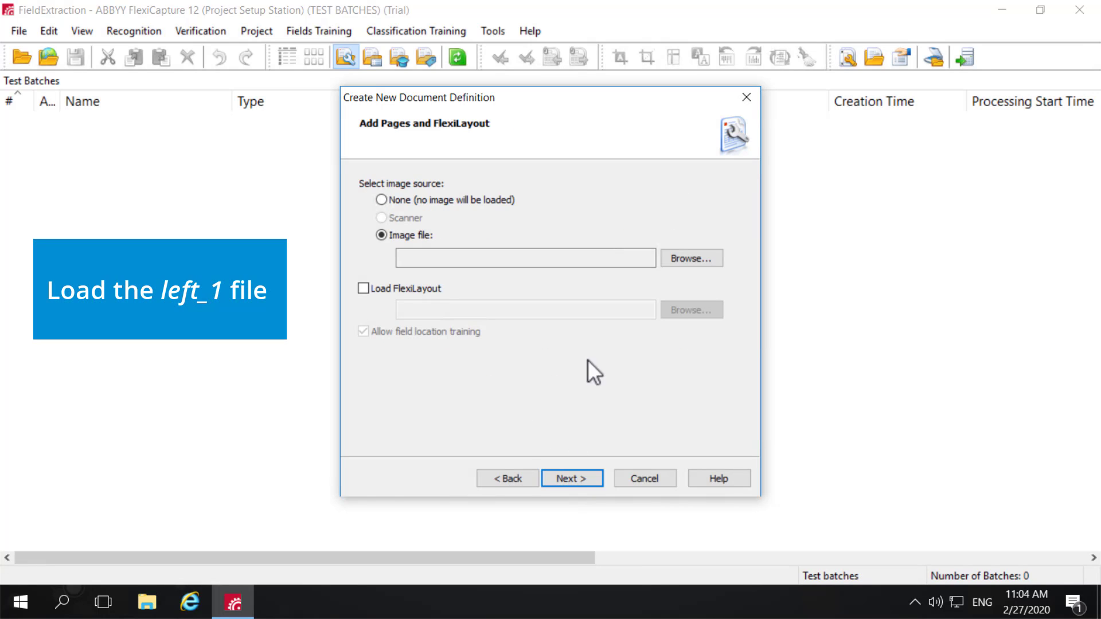
- Load the image file left_1 from the Left folder as the document definition's page
click(681, 256)
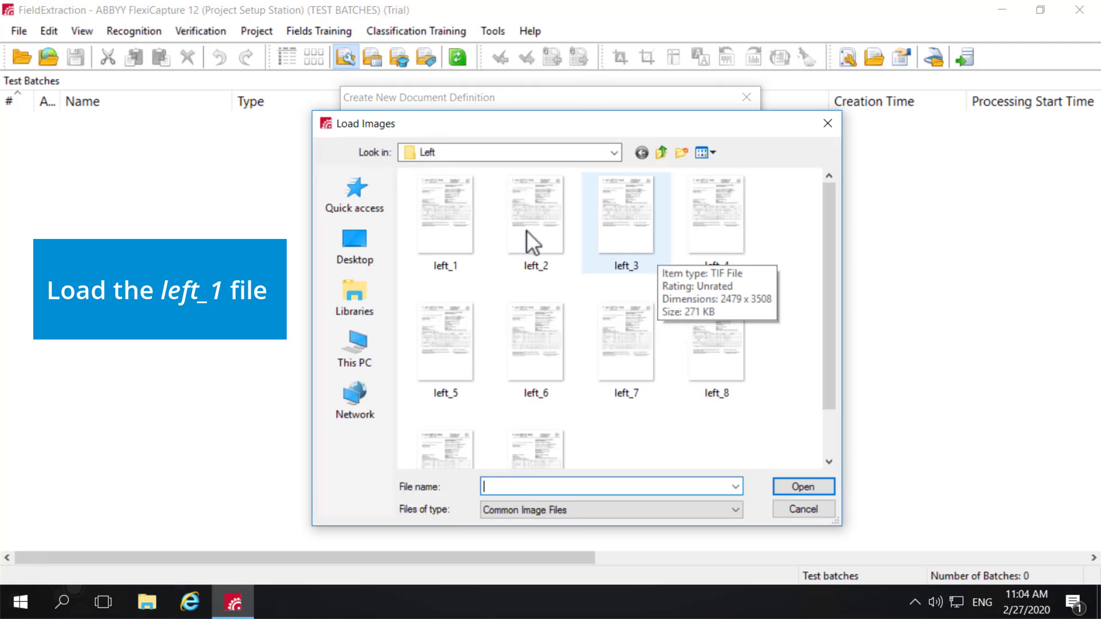
click(462, 215)
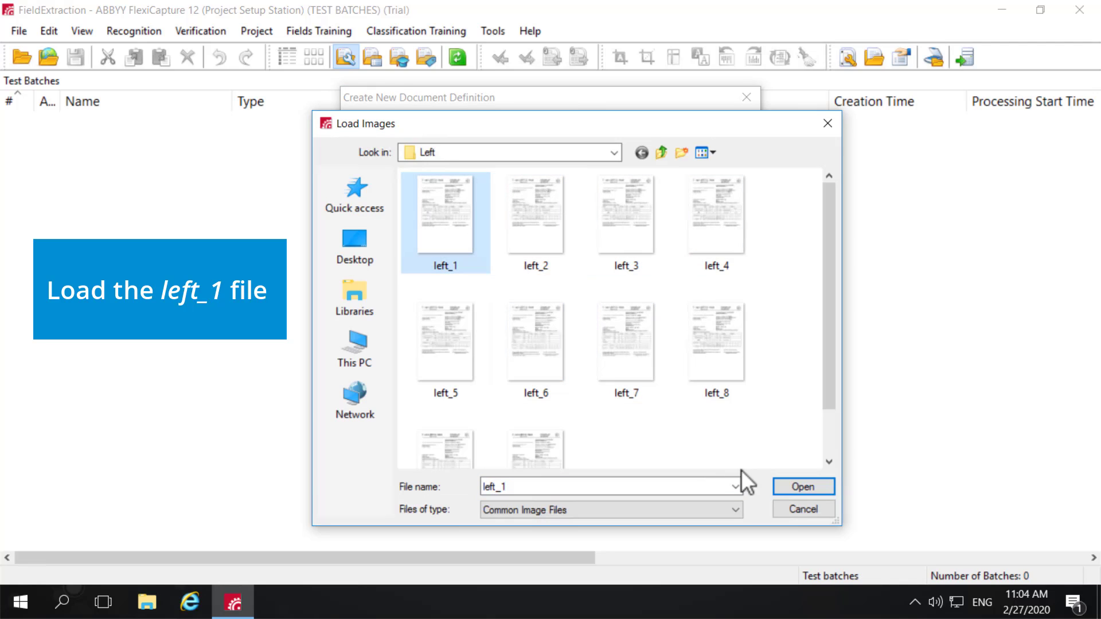
click(795, 488)
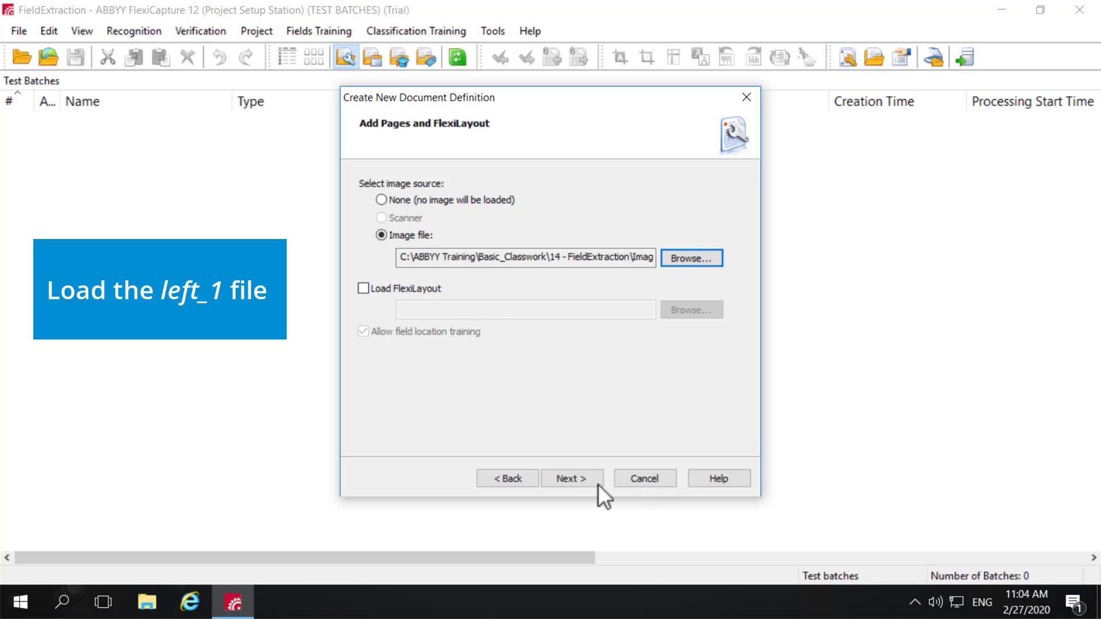
click(562, 476)
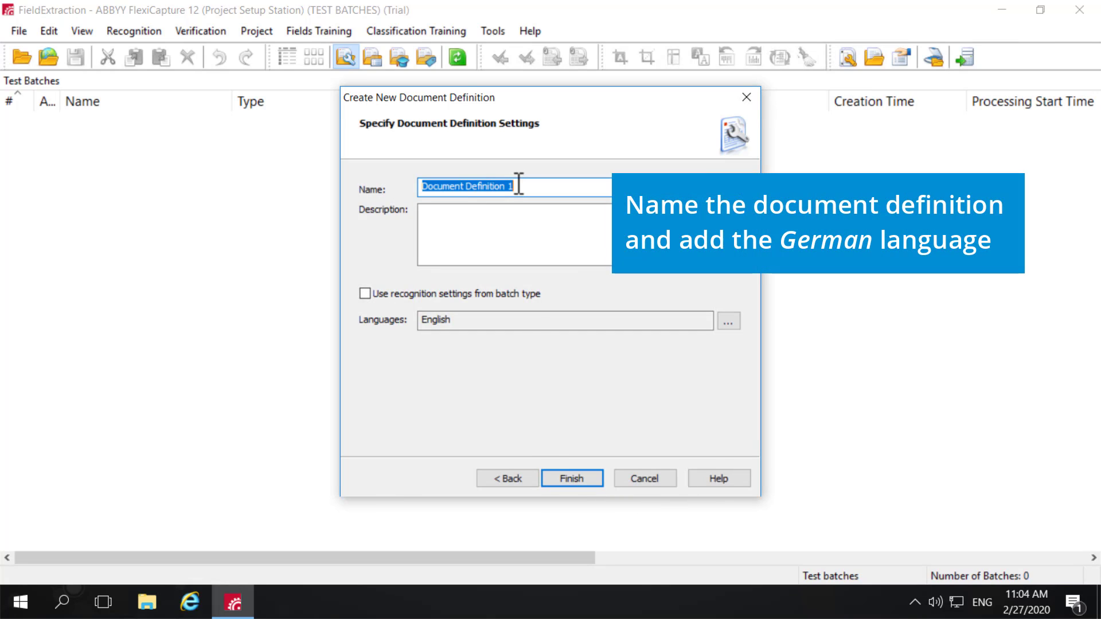
- Name the document definition QA_Report, add German to its recognition languages and finish creating it
text(QA_Re)
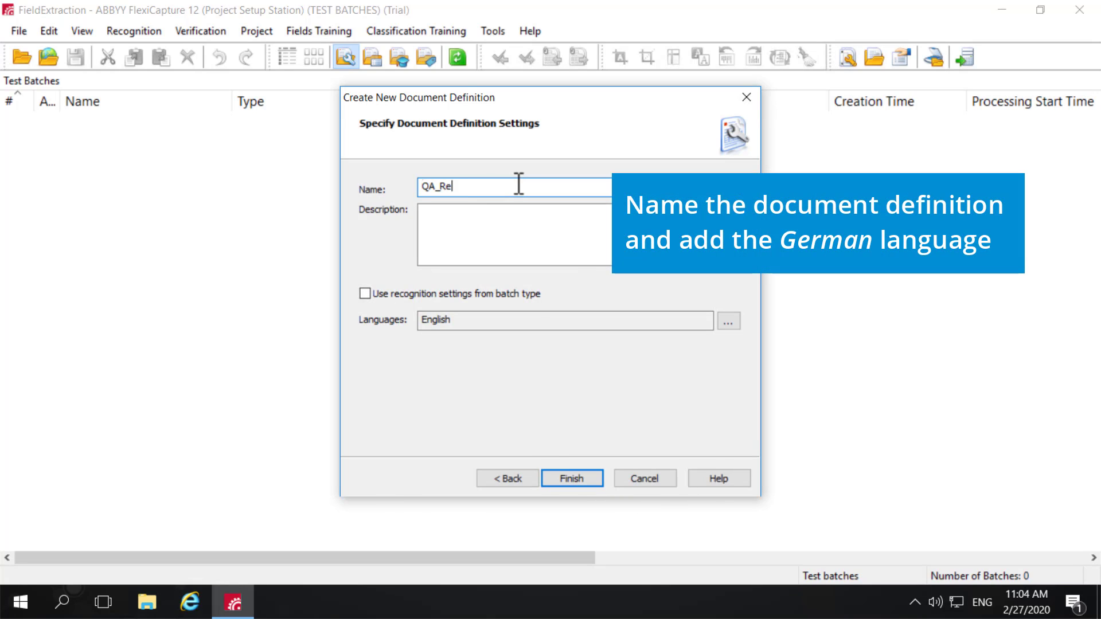
text(port)
click(738, 322)
scroll(501, 298, down, 2)
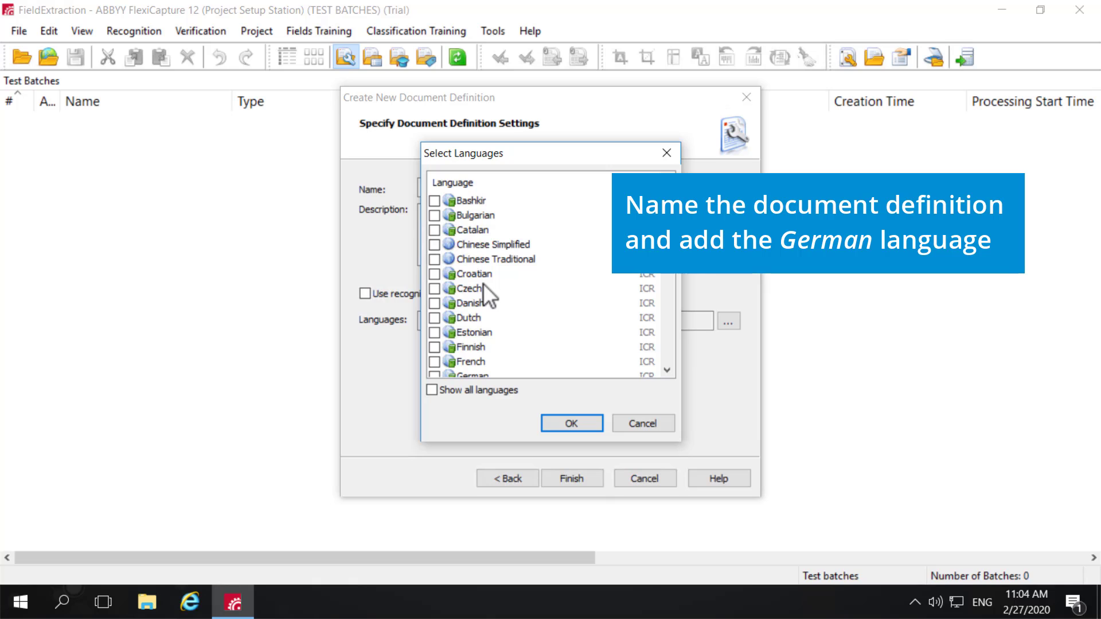
scroll(483, 284, down, 1)
click(434, 332)
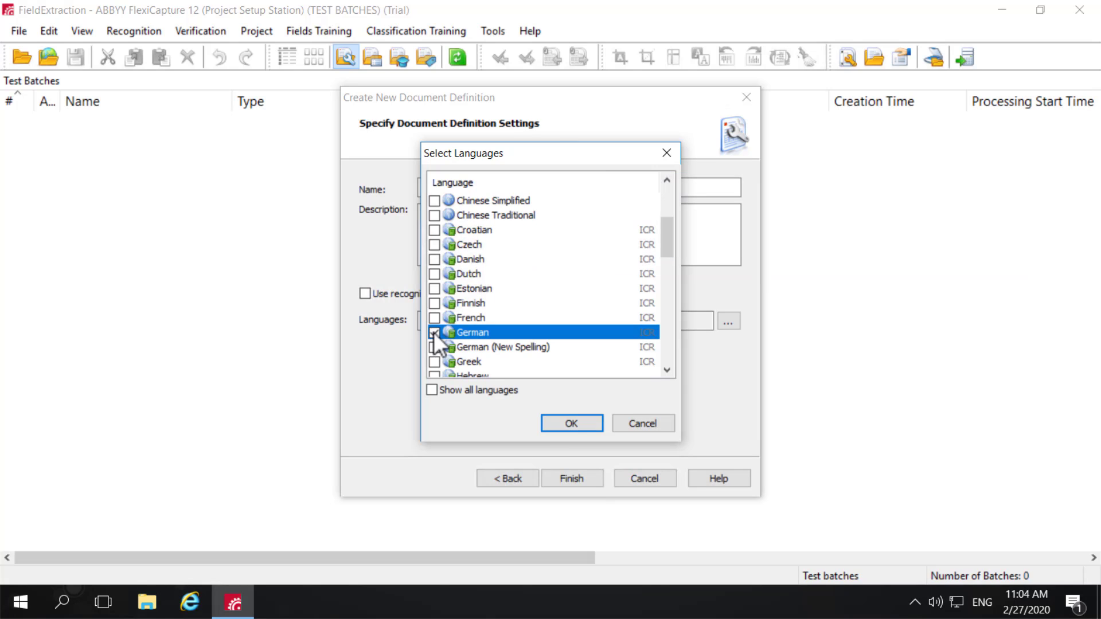
click(562, 422)
click(569, 475)
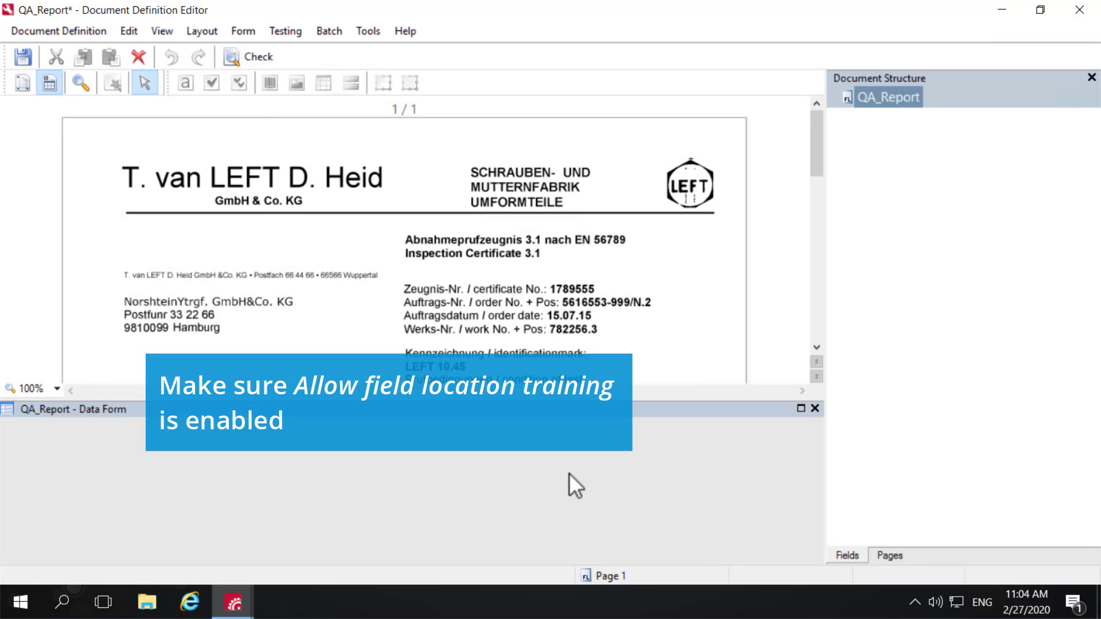
- Check the Allow field location training option in the QA_Report section's properties
right_click(878, 97)
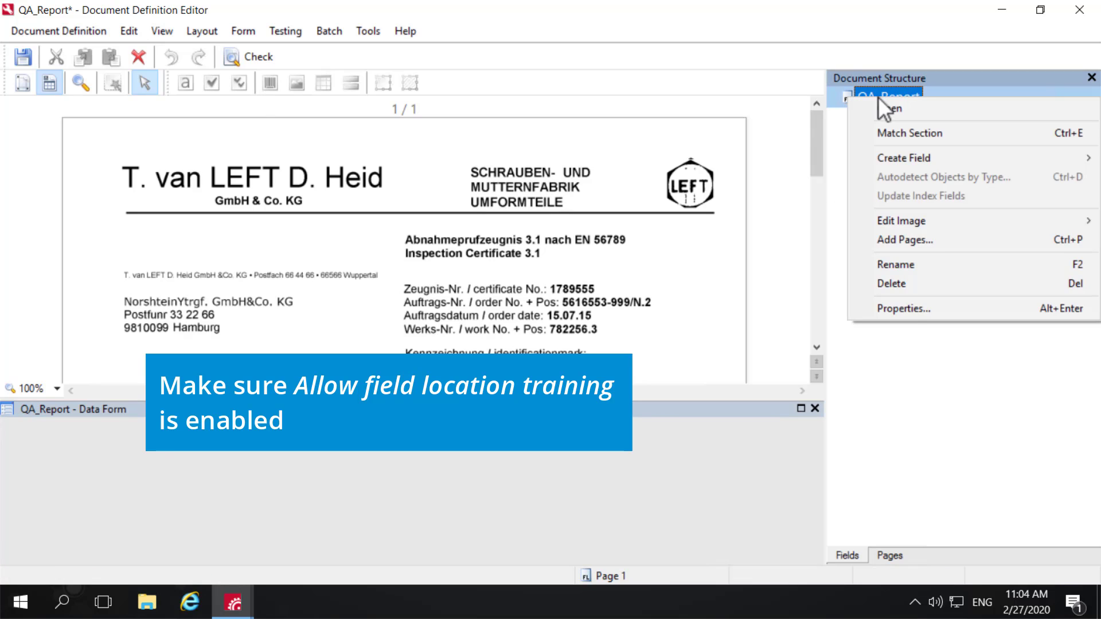
click(904, 308)
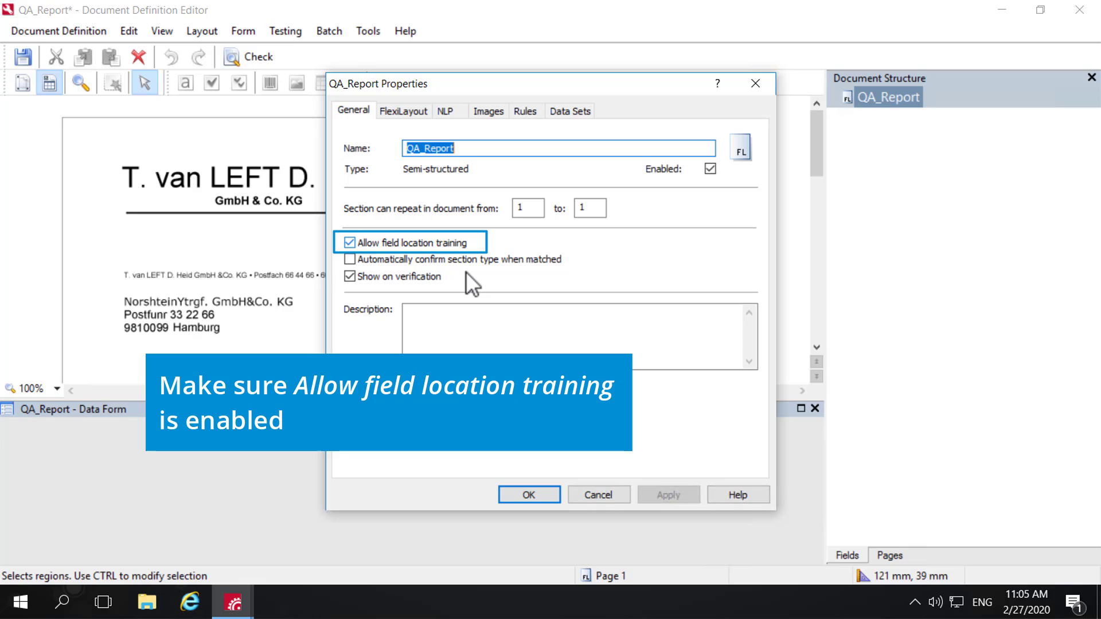
click(531, 497)
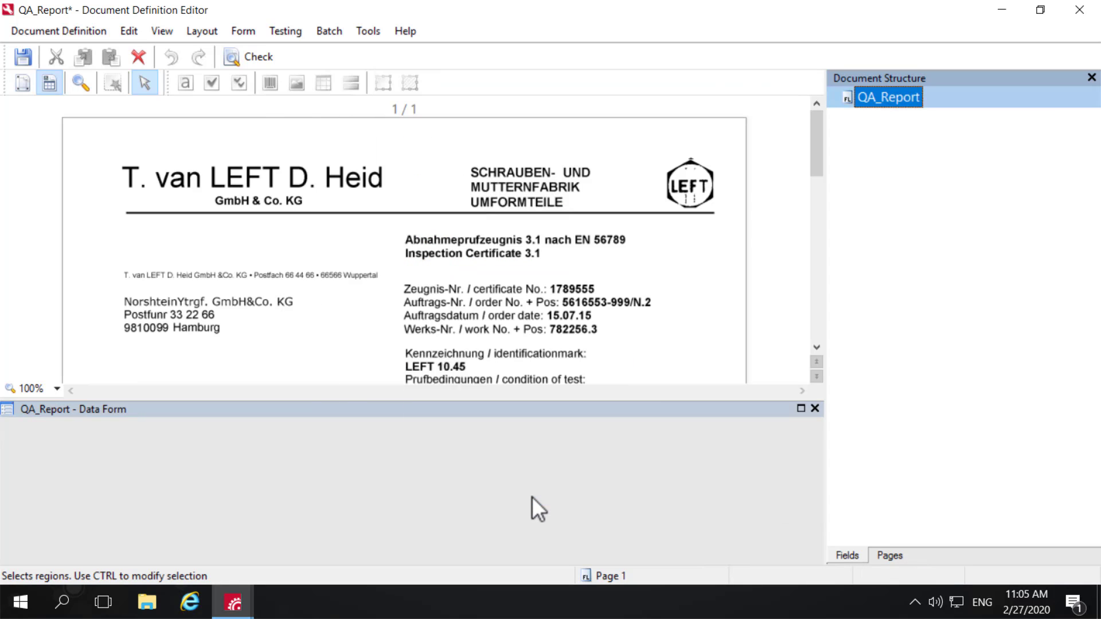
- Create a text field named OrderNumber in the QA_Report section with the Can have region option enabled
right_click(872, 95)
mouse_move(899, 153)
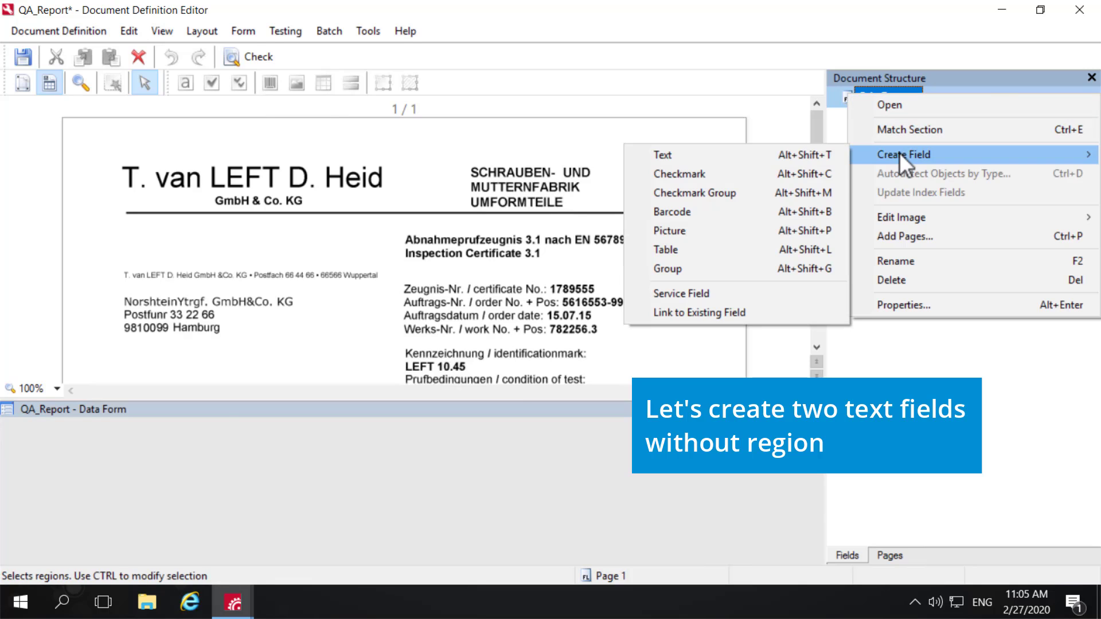
click(689, 153)
key(BackSpace)
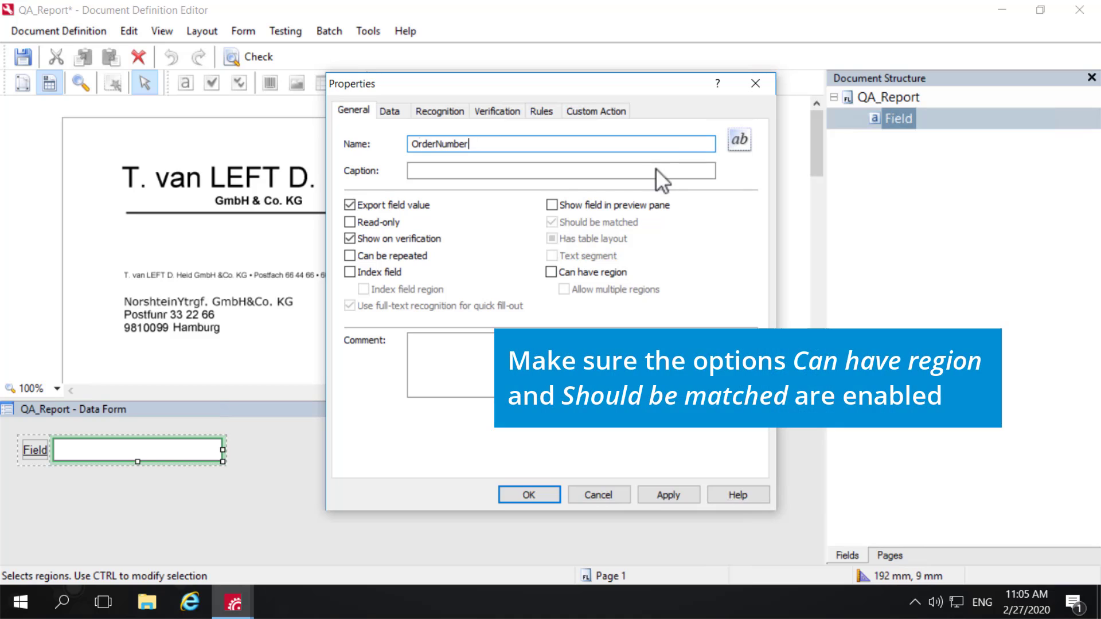
click(552, 271)
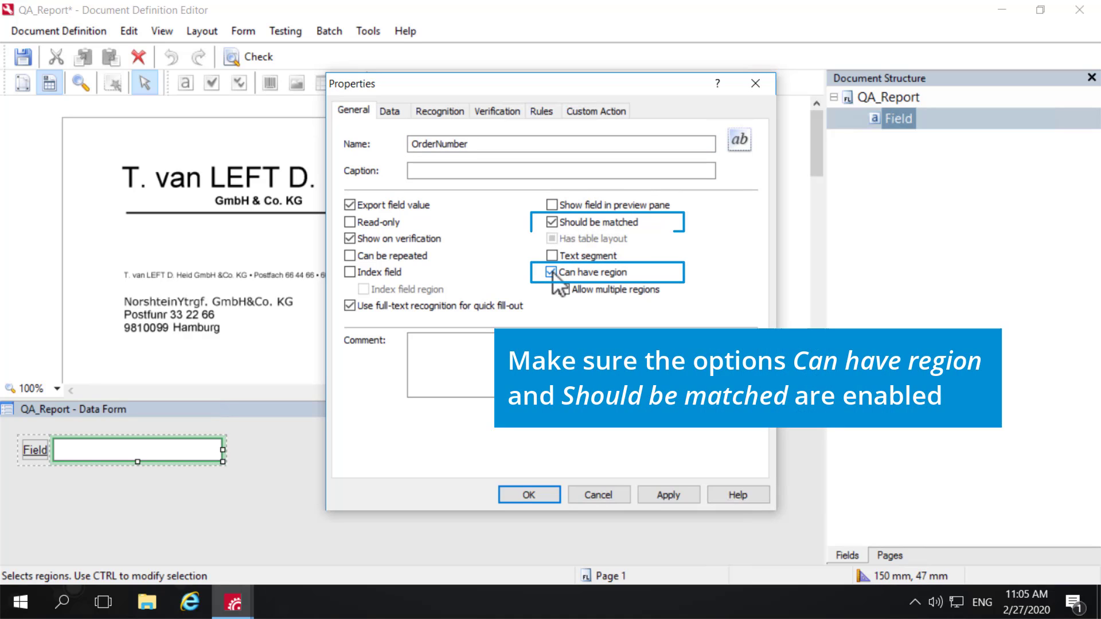
click(668, 497)
click(605, 495)
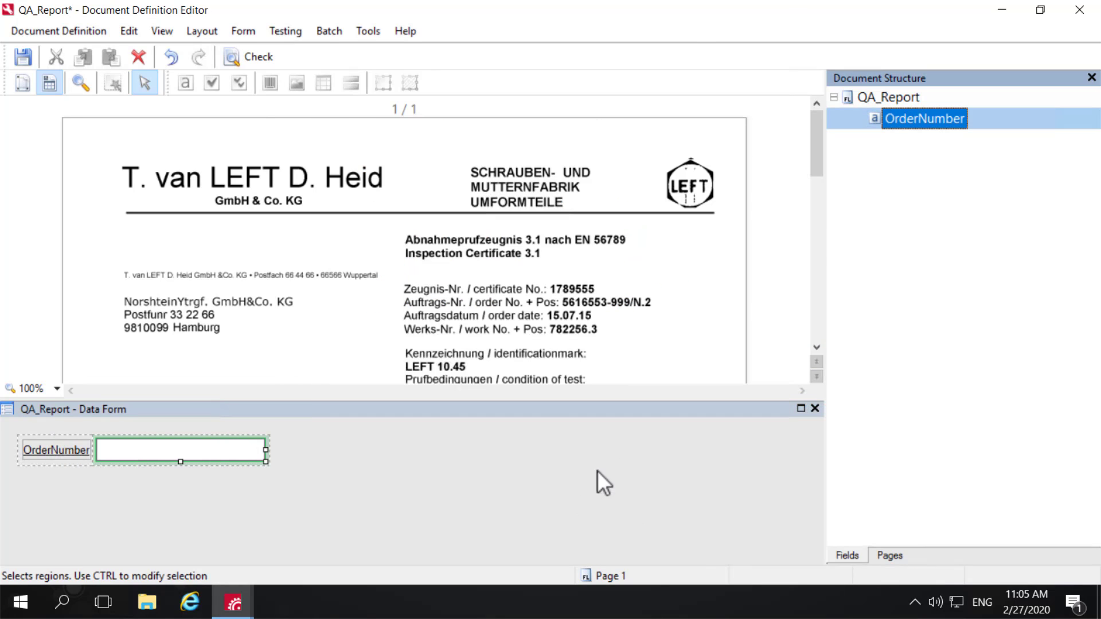
- Create a text field named OrderDate in the QA_Report section with the Can have region option enabled
right_click(892, 95)
mouse_move(909, 153)
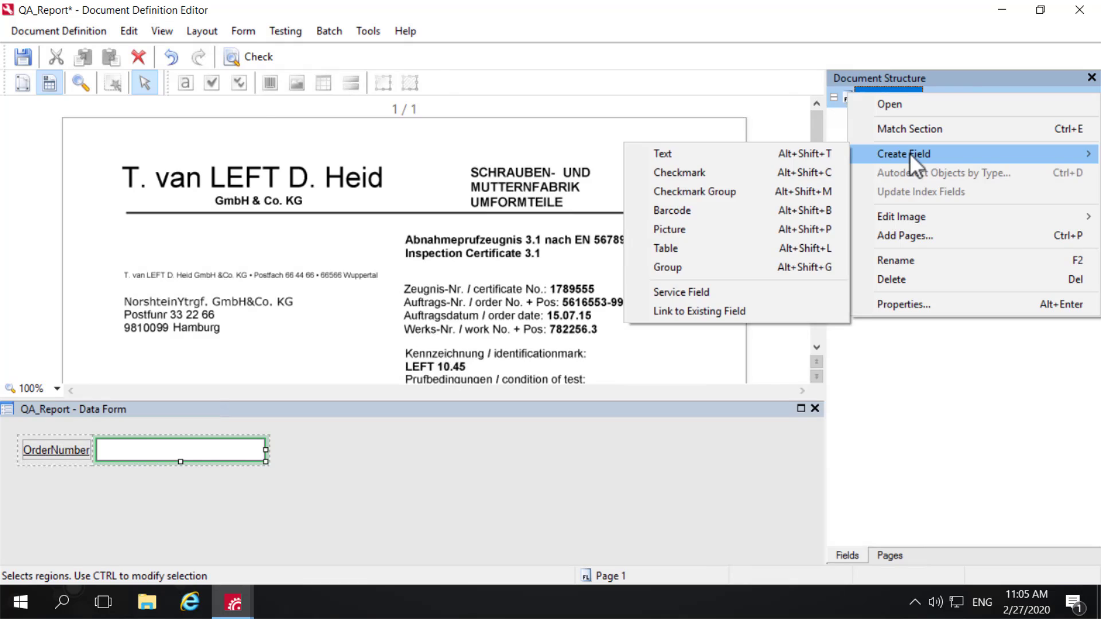
click(737, 155)
key(BackSpace)
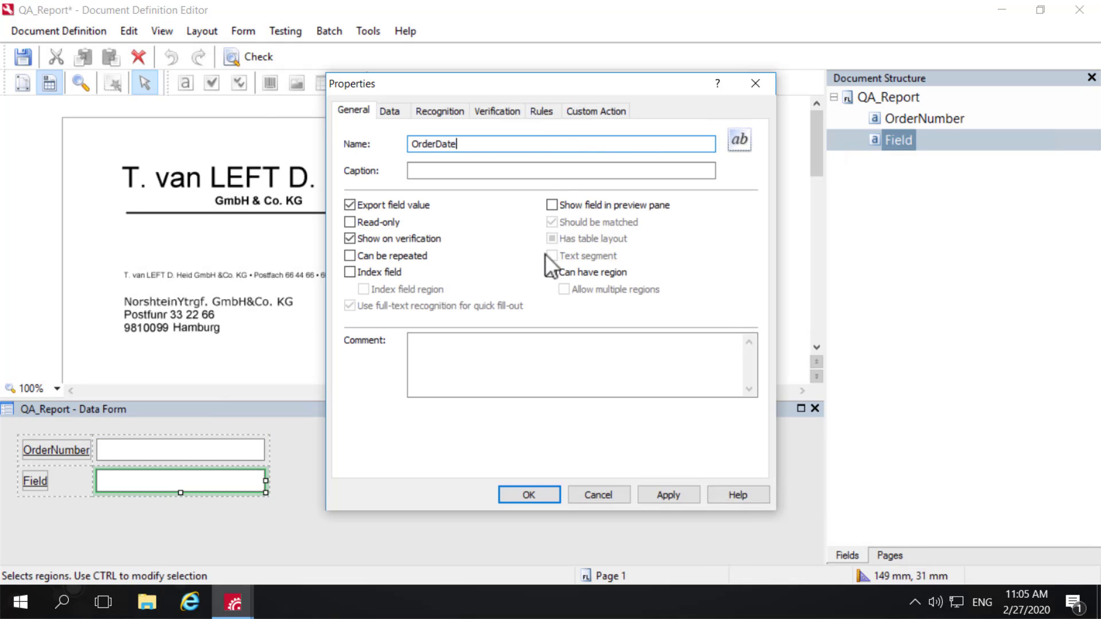
click(551, 272)
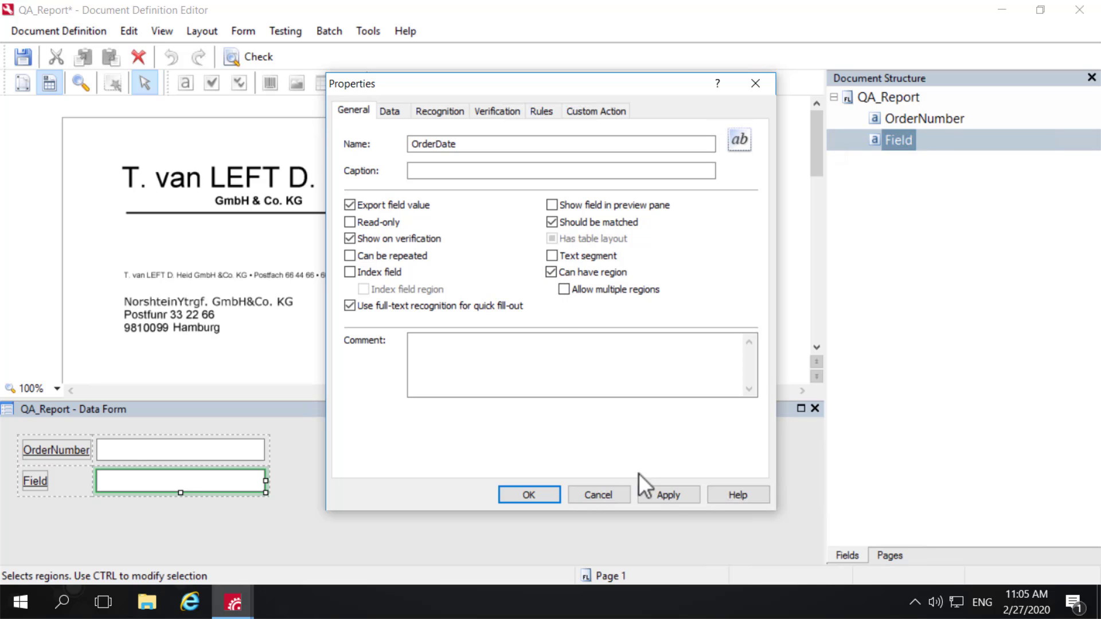
click(669, 495)
click(528, 494)
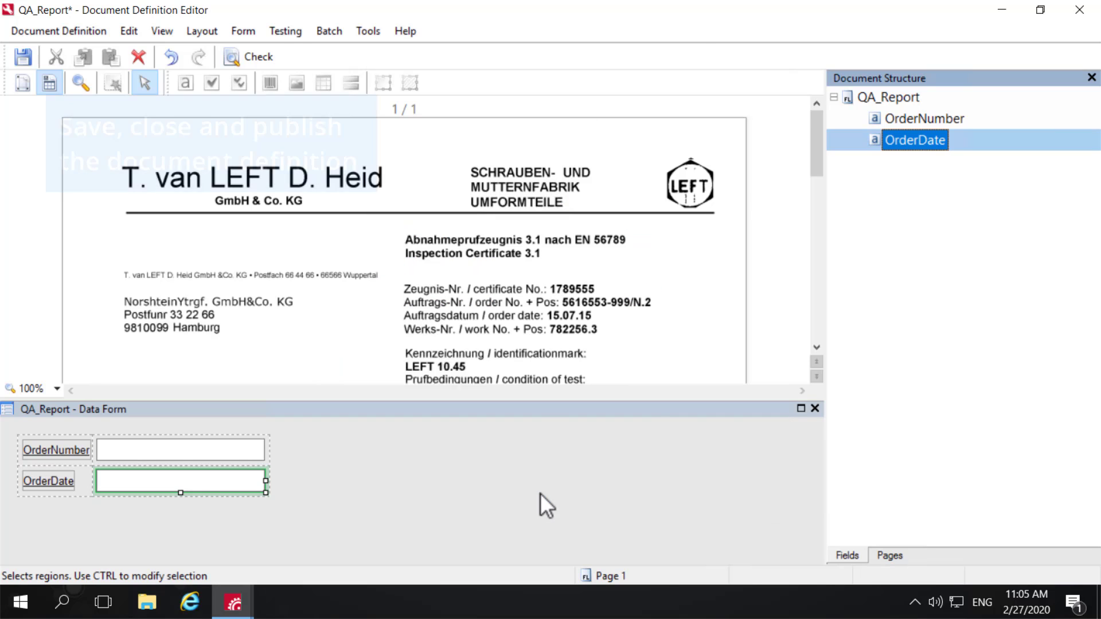
- Save and close the QA_Report document definition, publish it, and close the list of document definitions
click(1083, 9)
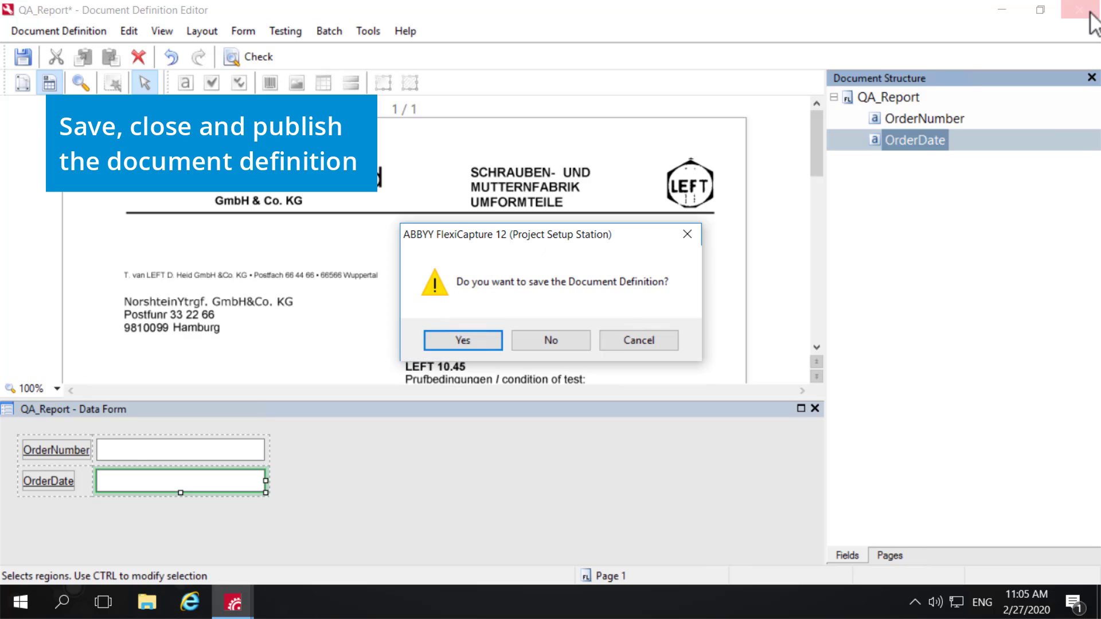
click(487, 346)
click(675, 262)
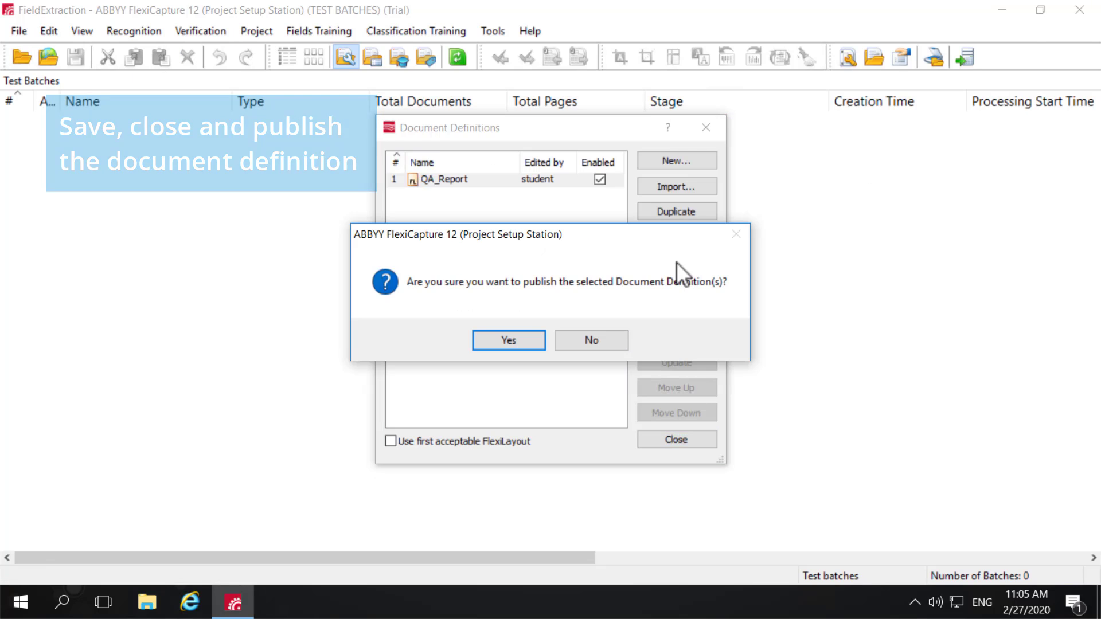
click(511, 339)
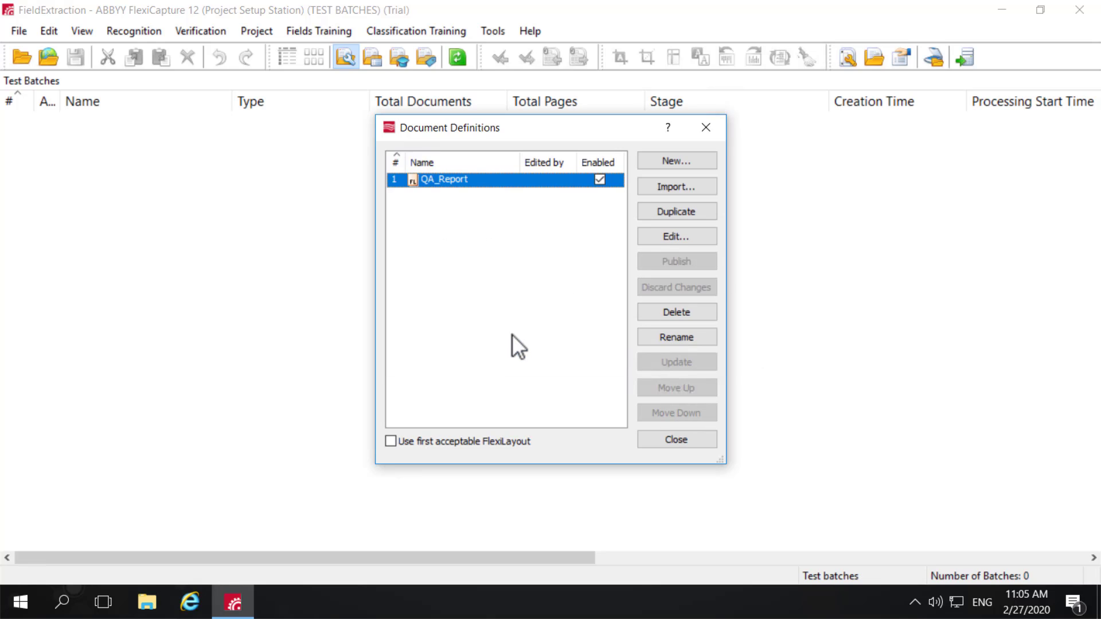
click(706, 127)
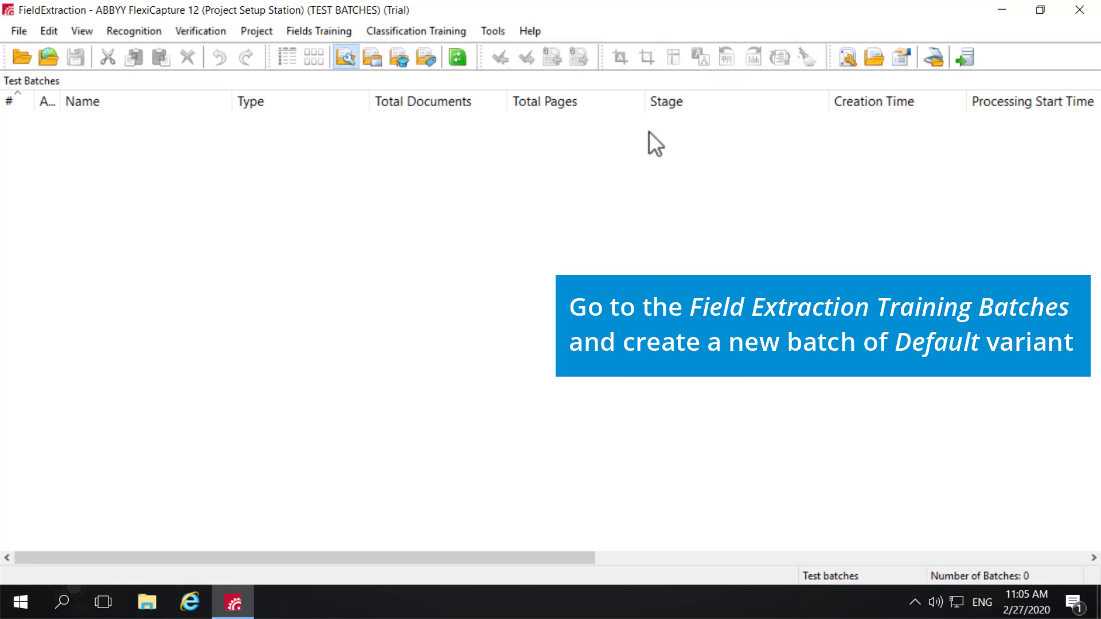
- Create a new field extraction training batch for the QA_Report section using the Default variant
click(79, 31)
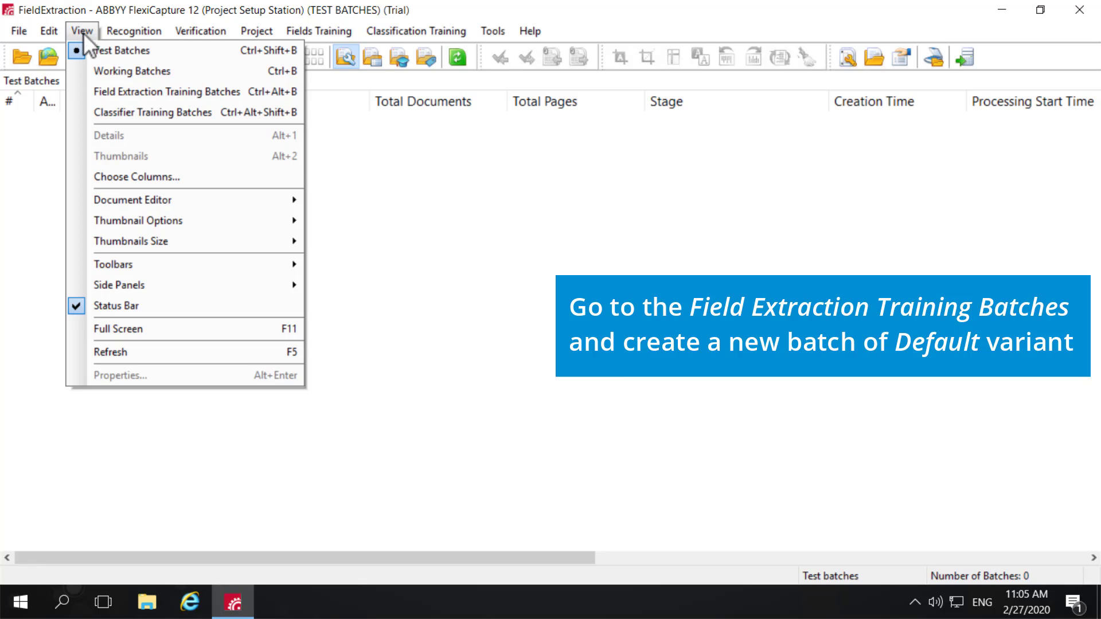
click(139, 90)
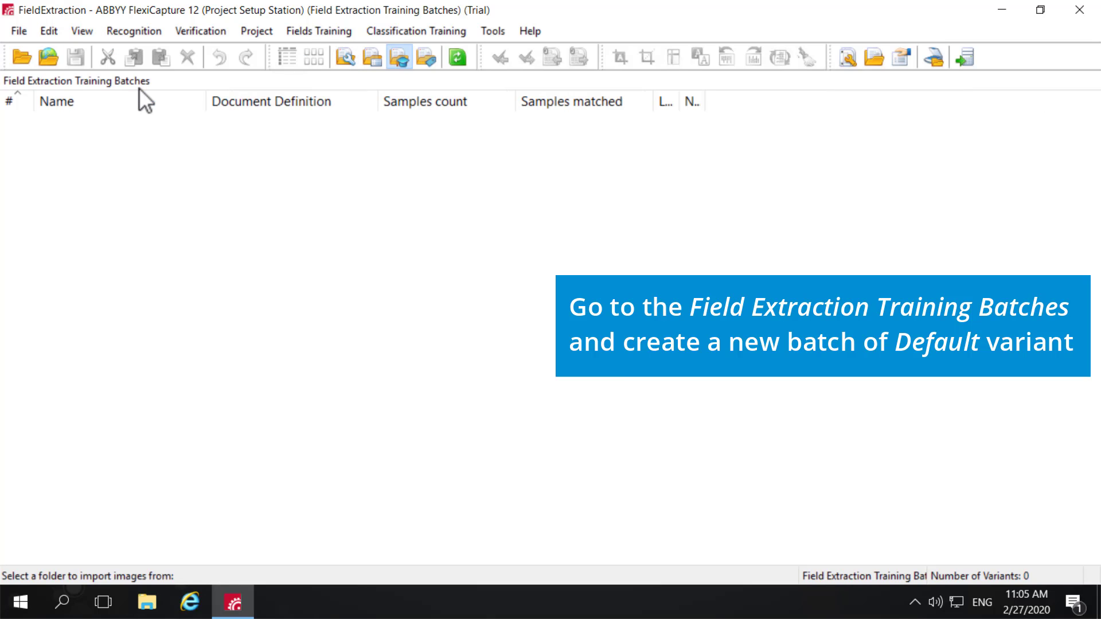
right_click(109, 131)
click(146, 142)
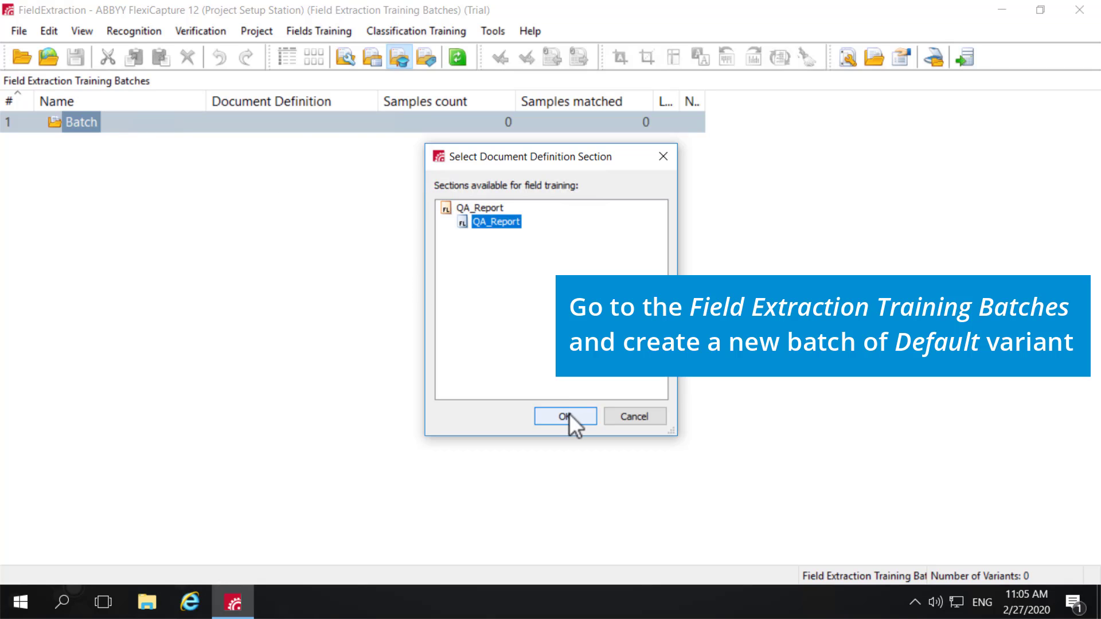
click(565, 415)
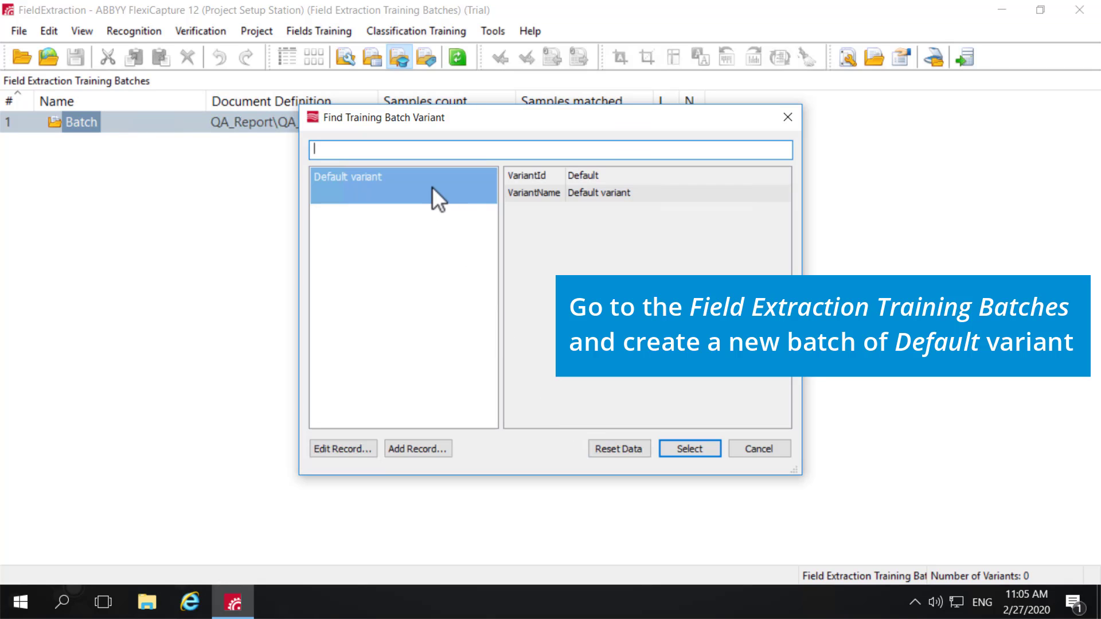
click(432, 187)
click(690, 449)
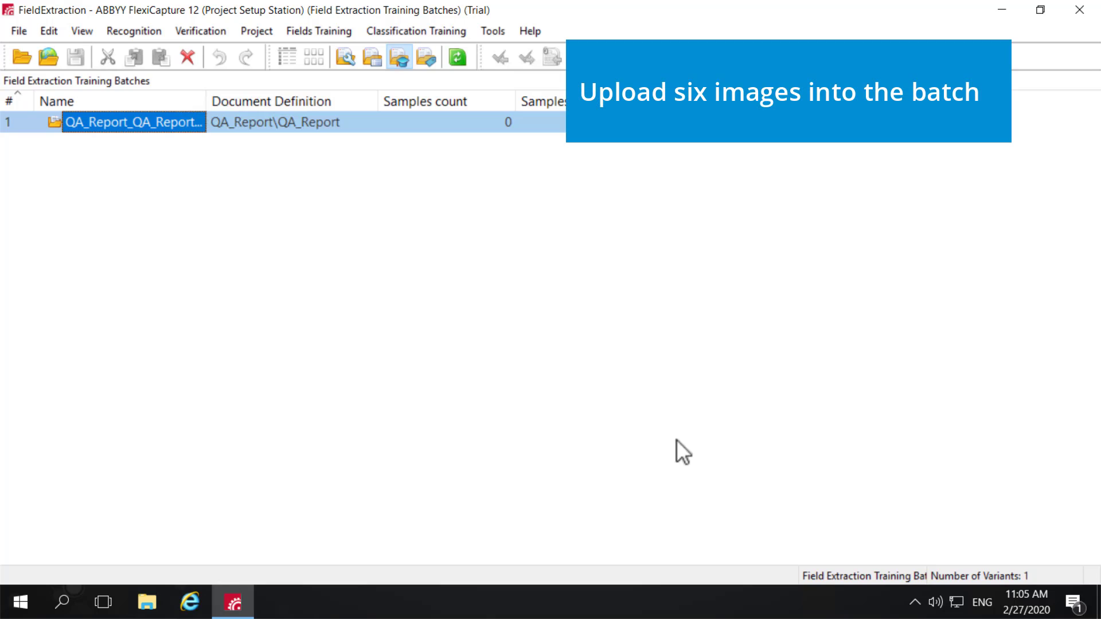
- Load the six images left_1 through left_6 into the QA_Report training batch
right_click(169, 122)
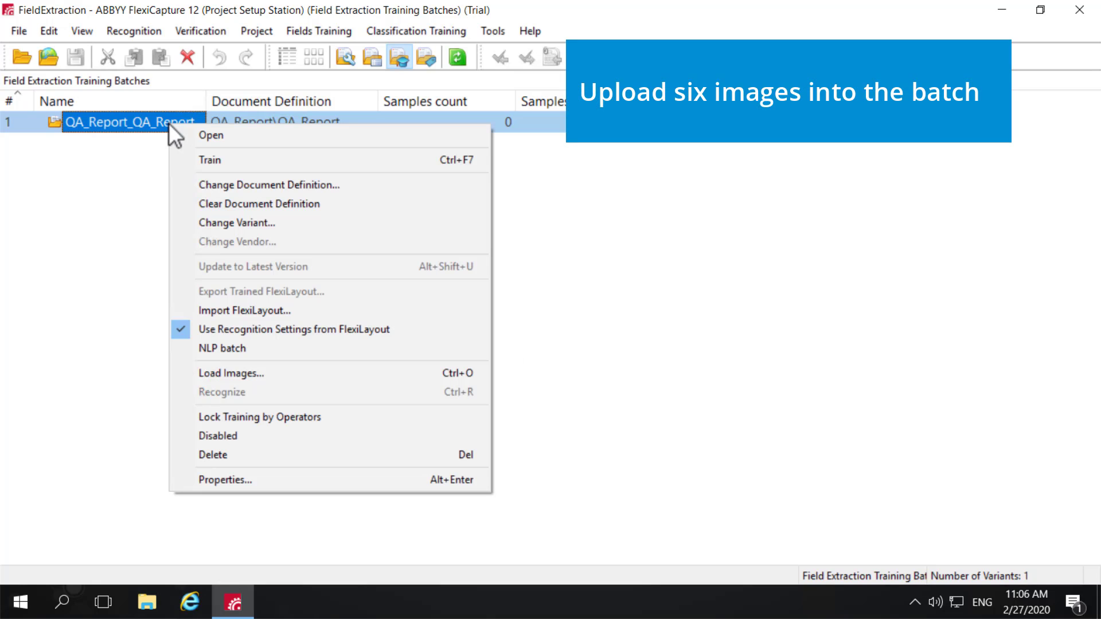
click(277, 371)
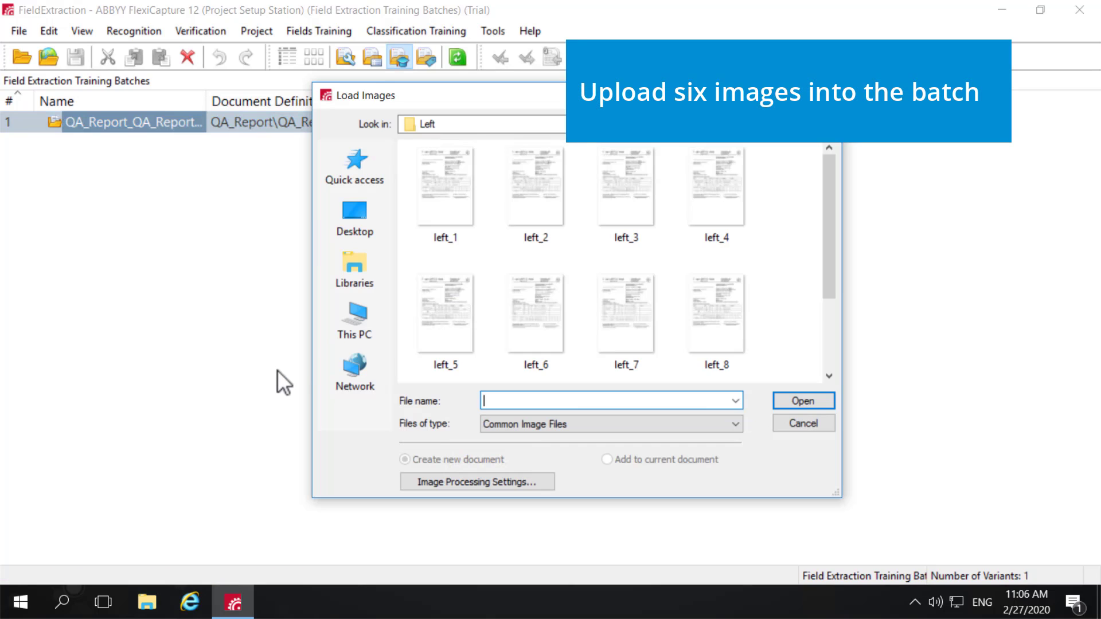
click(462, 211)
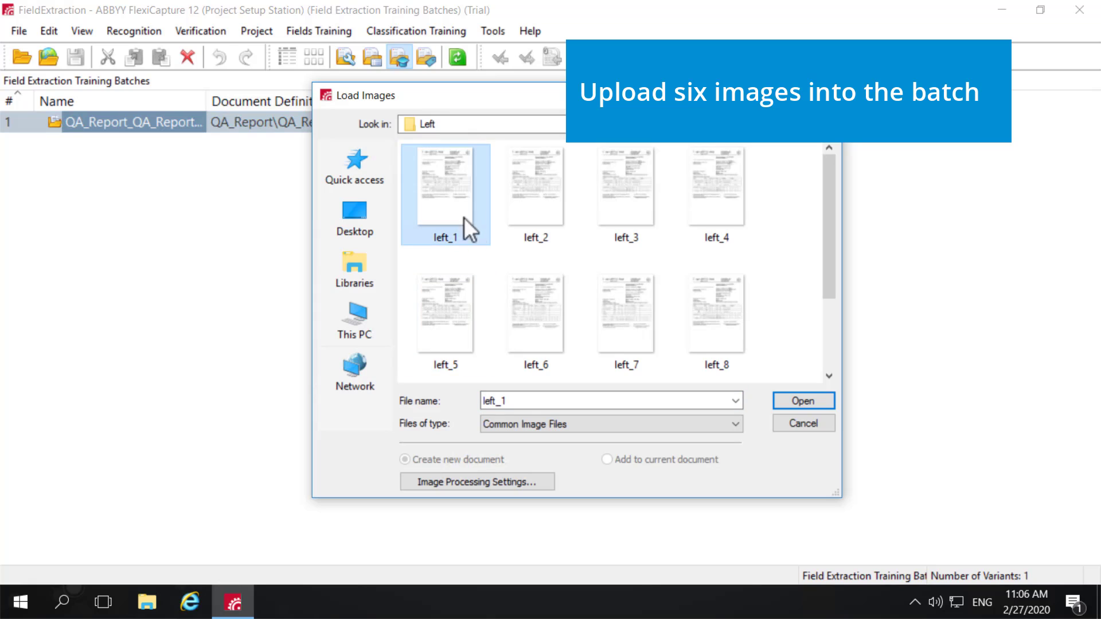
shift+click(534, 308)
click(781, 401)
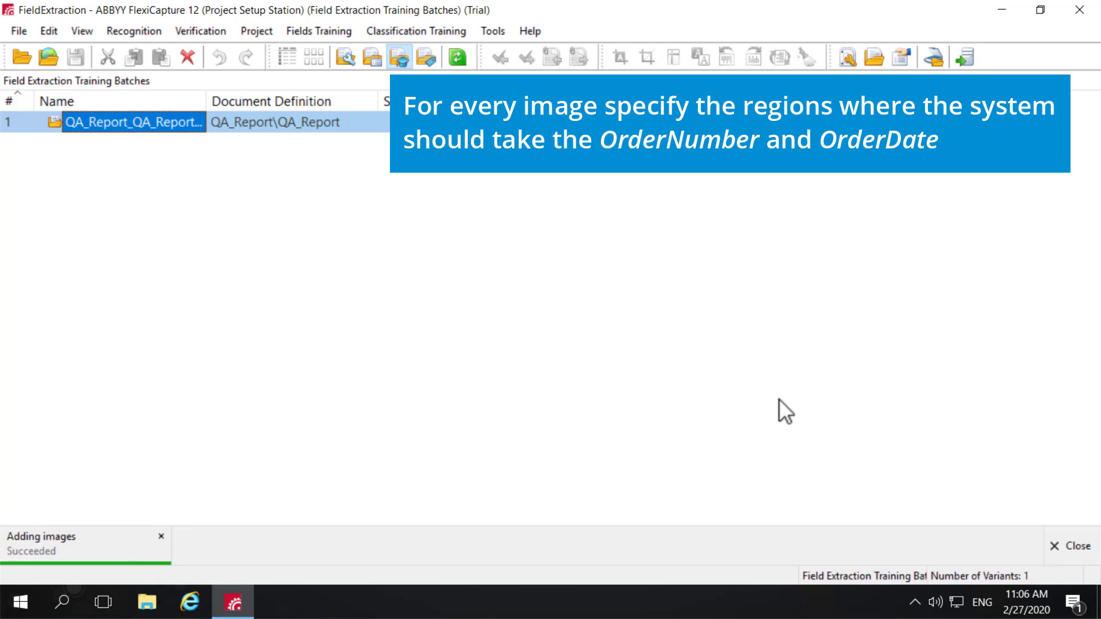
- In the training batch's first document, mark the OrderNumber and OrderDate regions on the image and save the changes on closing
double_click(193, 131)
double_click(179, 123)
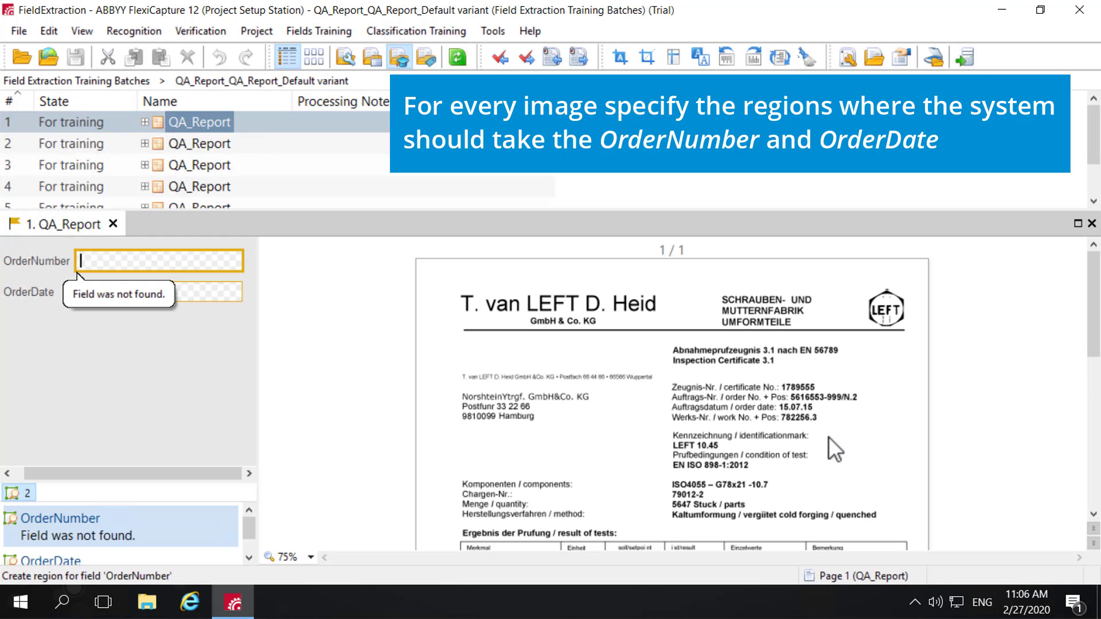
mouse_move(854, 400)
mouse_down()
mouse_move(789, 394)
mouse_move(805, 409)
mouse_up()
click(173, 294)
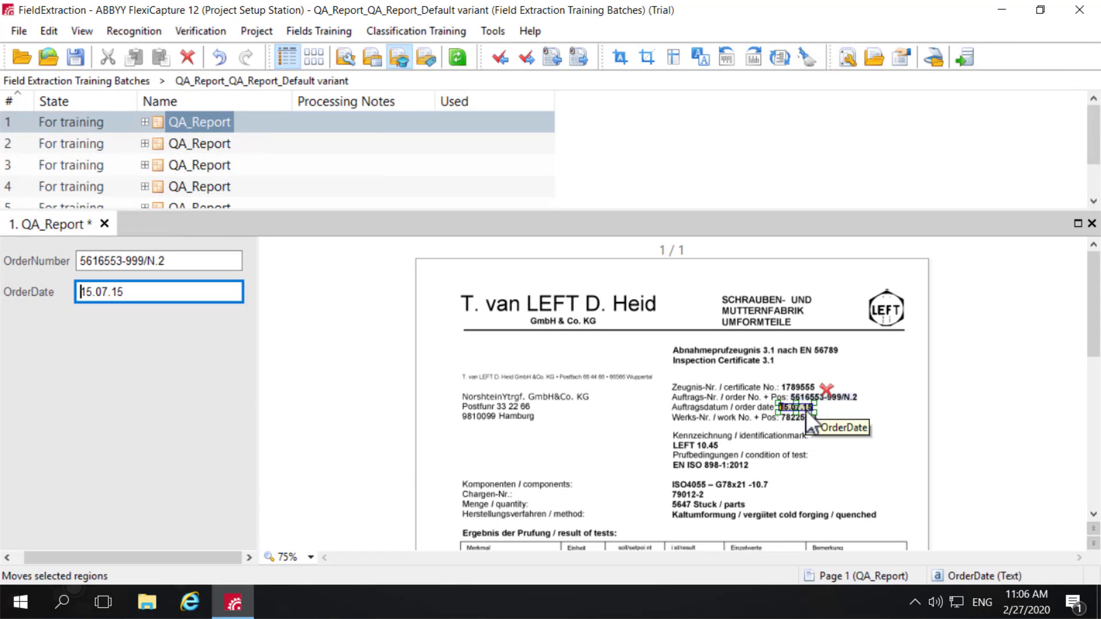
click(105, 225)
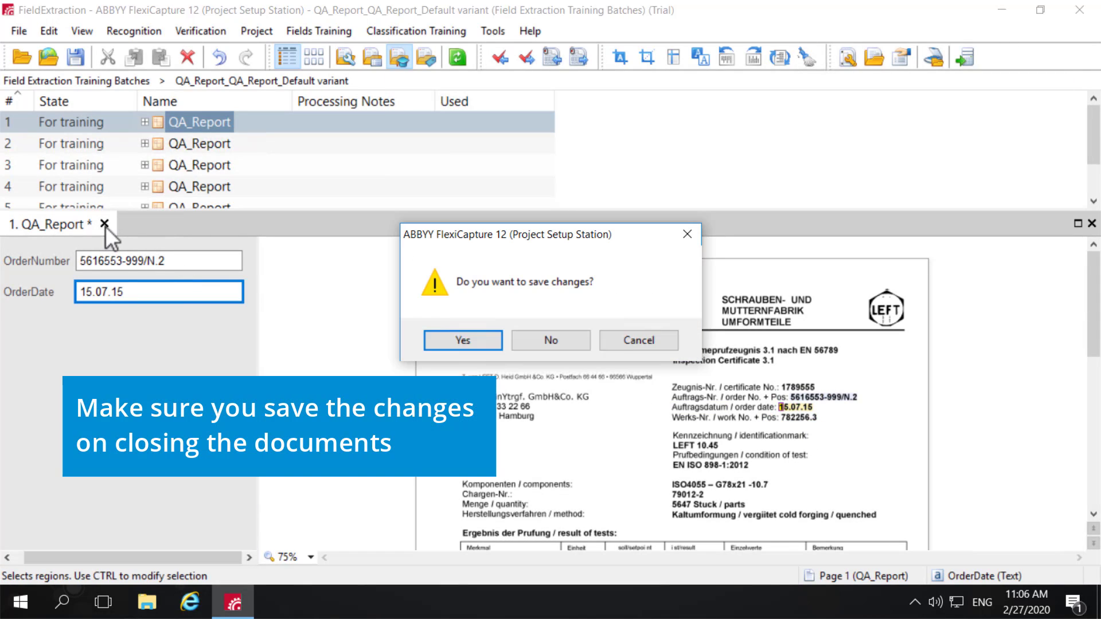
click(469, 338)
- Mark the OrderNumber and OrderDate regions on the sixth document's image, then close the document with its changes saved
double_click(214, 143)
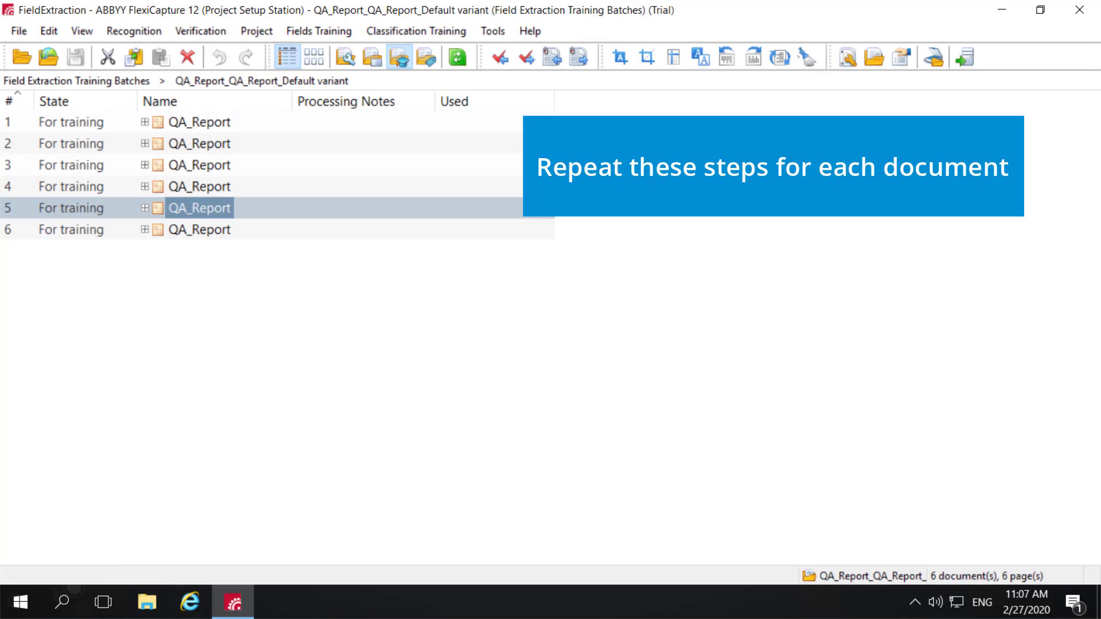
click(201, 229)
double_click(200, 229)
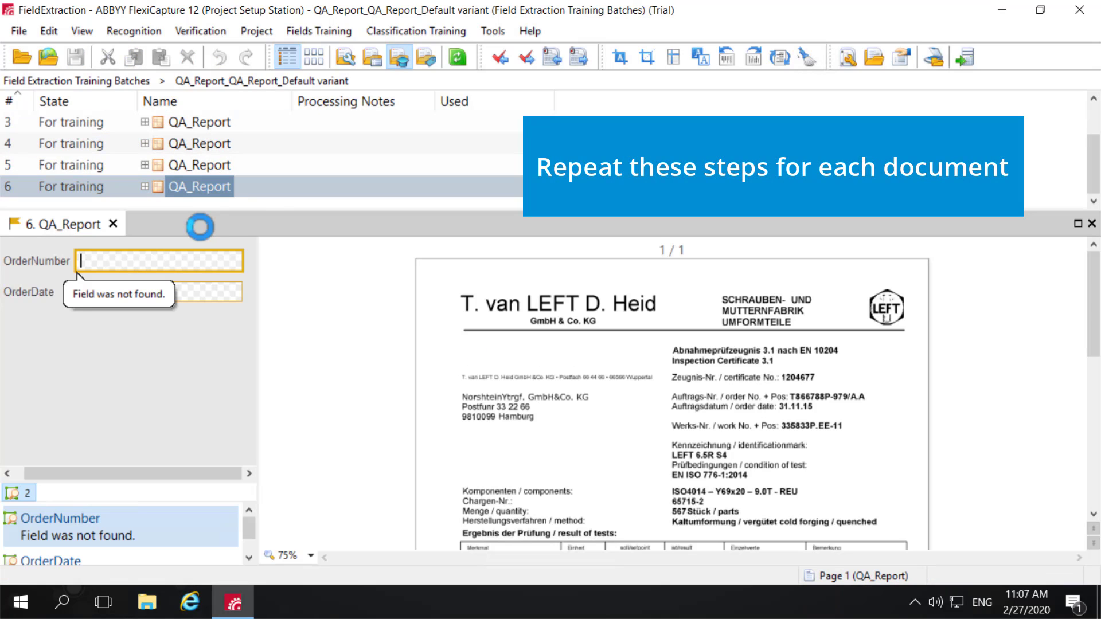
drag(788, 393, 865, 401)
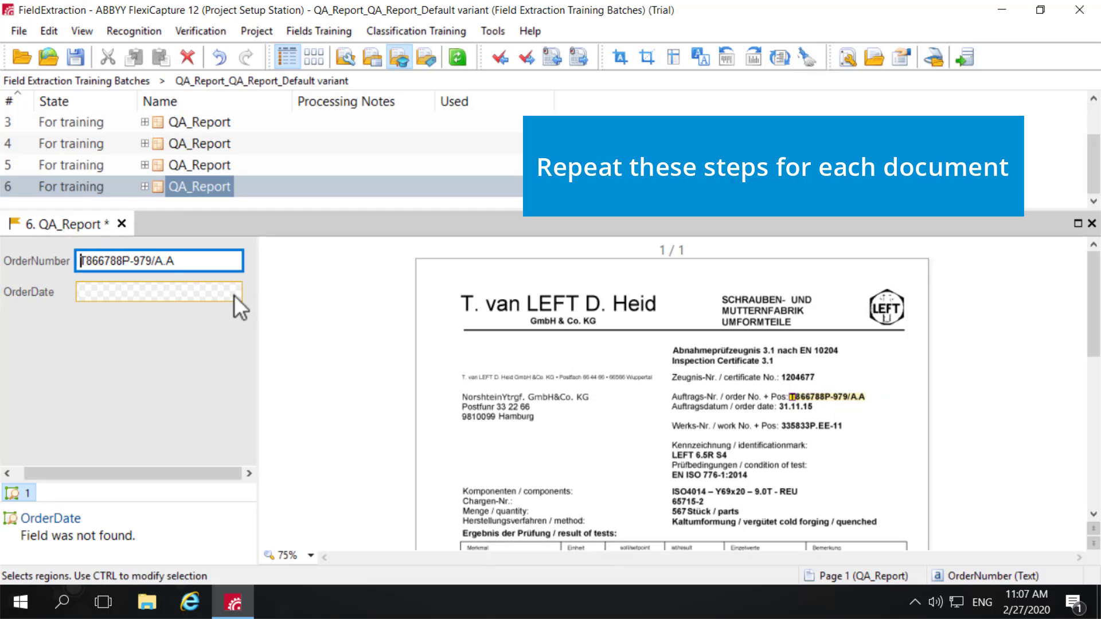
click(196, 289)
click(802, 408)
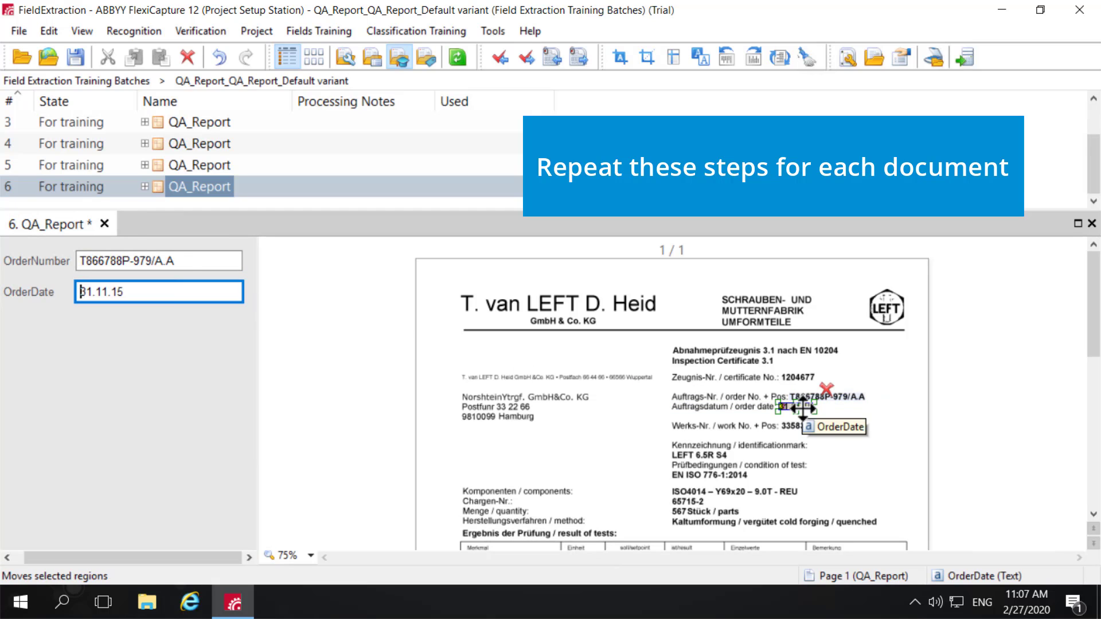
click(107, 223)
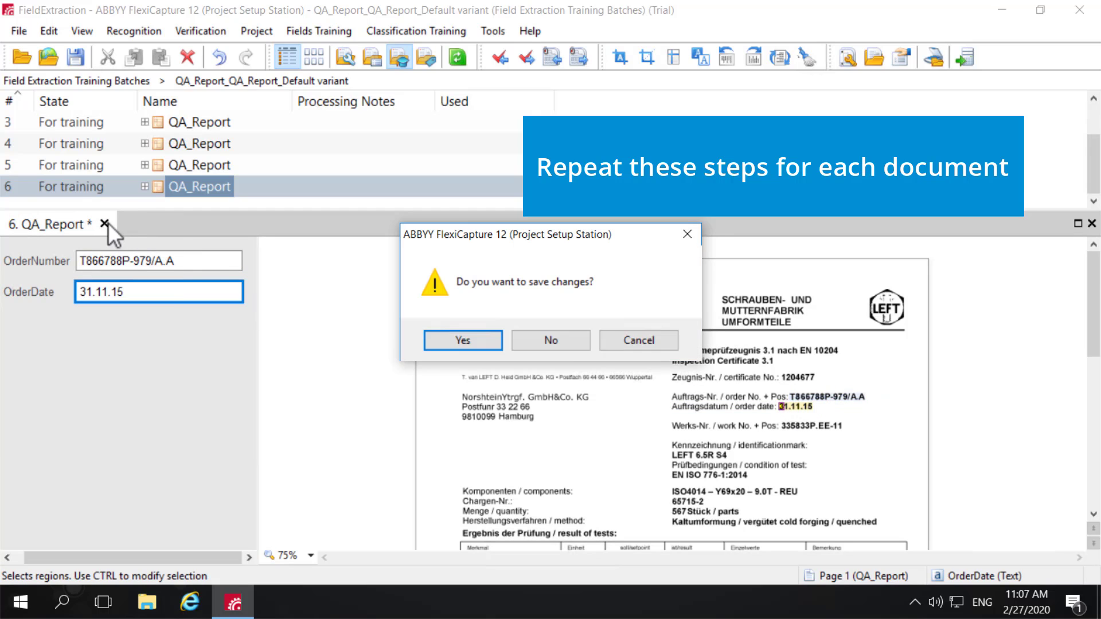
click(466, 343)
- Train field extraction on all six QA_Report documents in the training batch
key(ctrl+a)
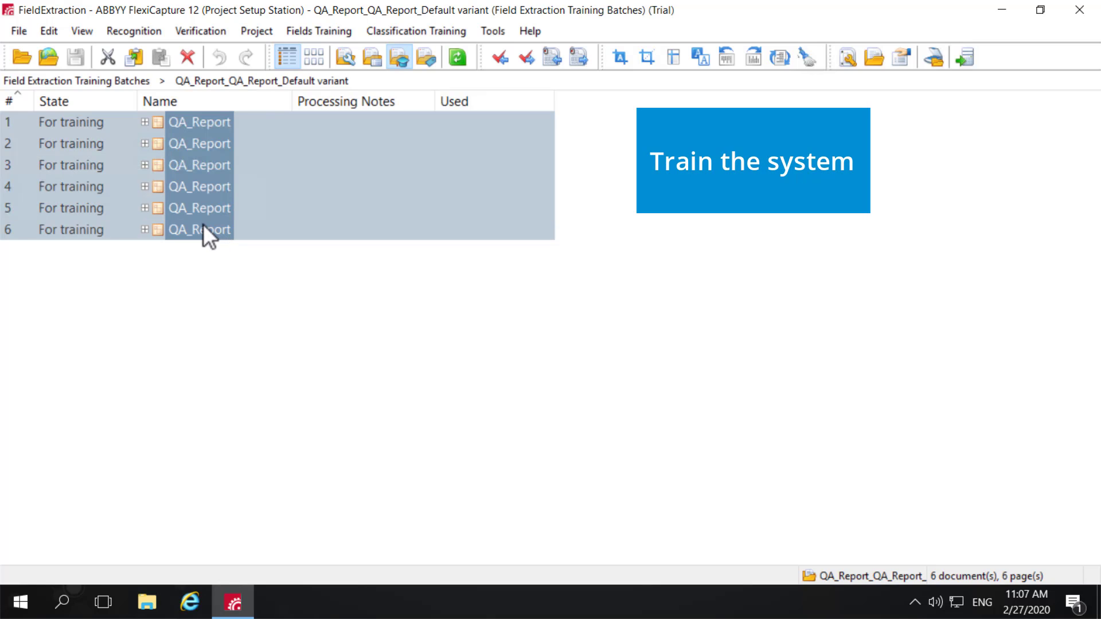
click(294, 32)
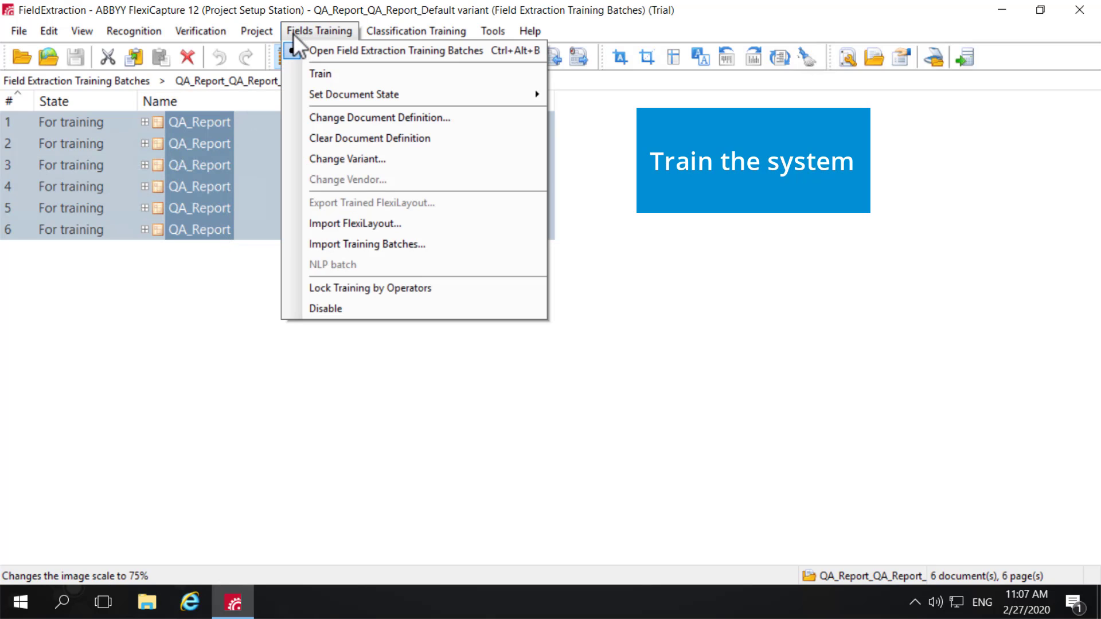
click(310, 73)
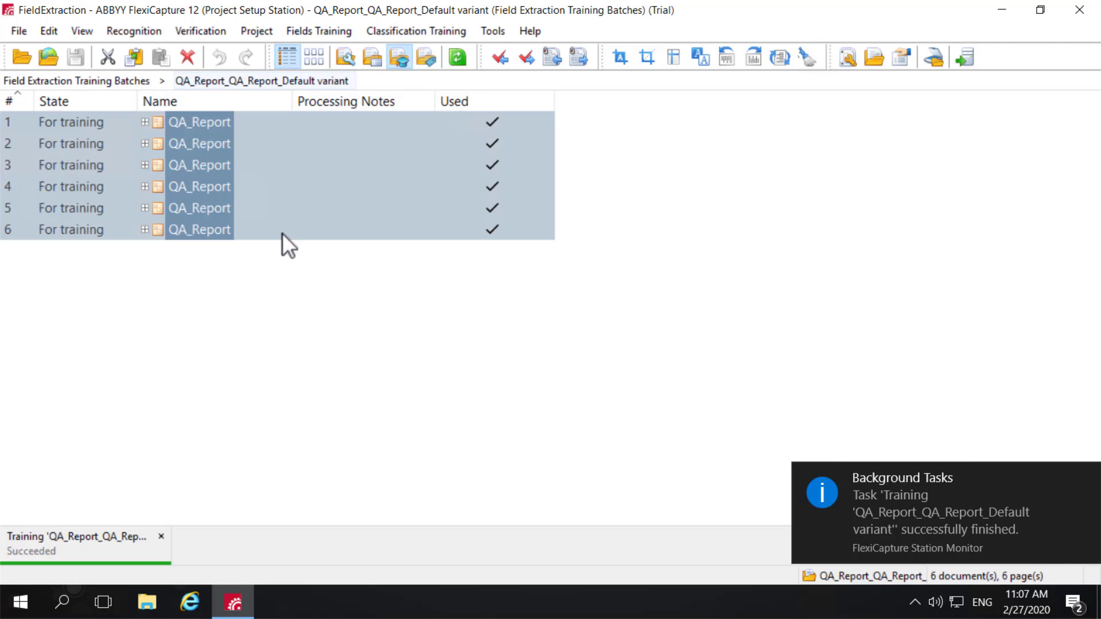
click(281, 269)
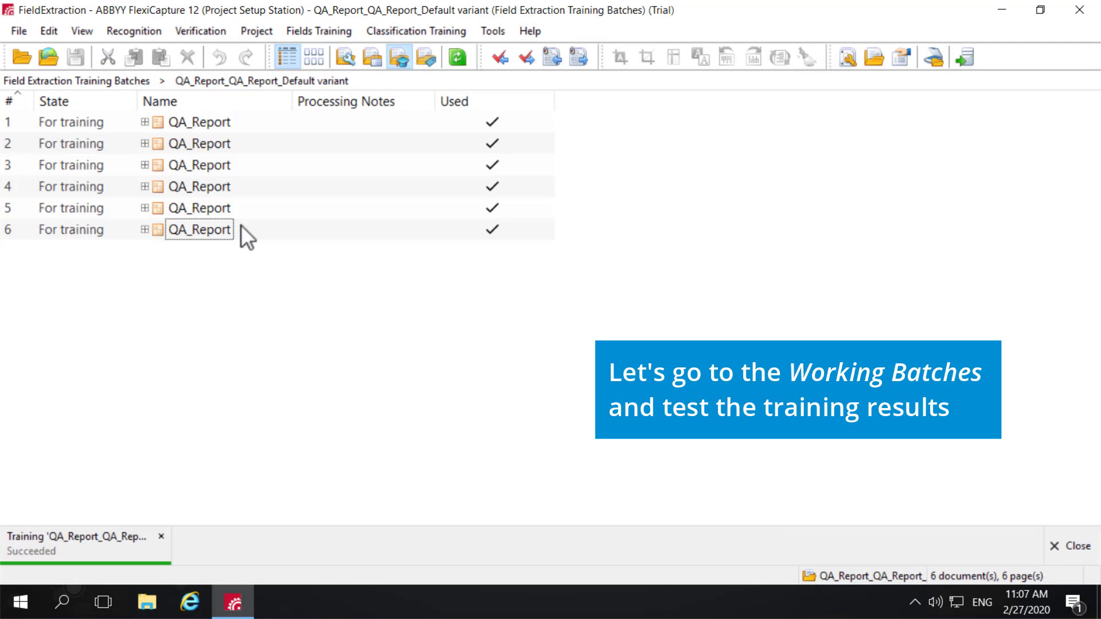
- Switch to Working Batches and create a new batch there
click(90, 33)
click(111, 73)
right_click(136, 145)
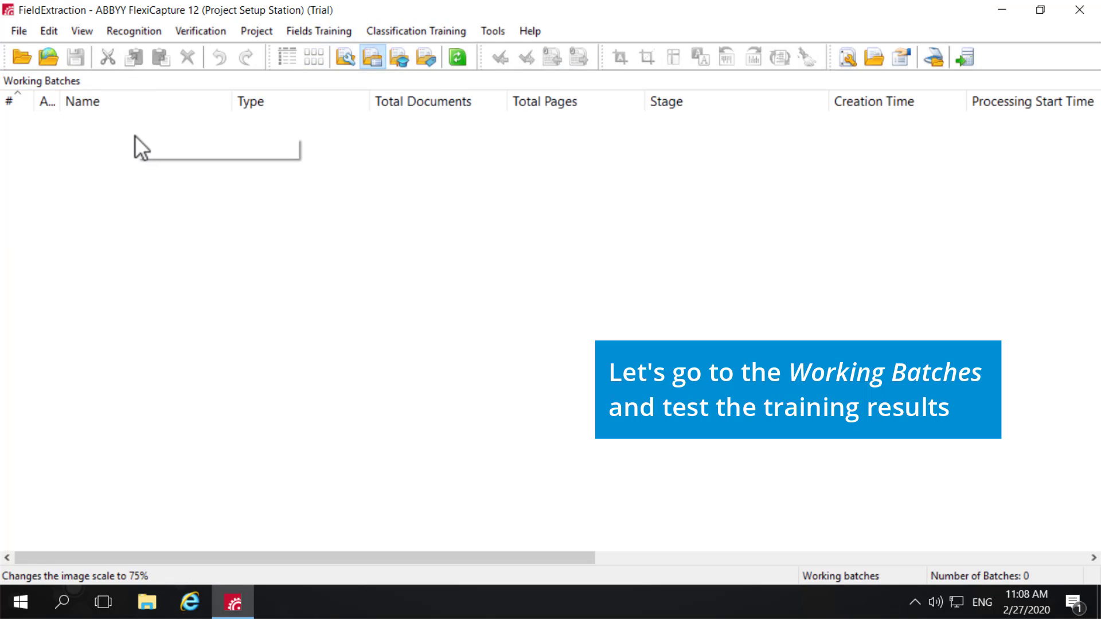
click(192, 146)
- Load all images from the Left folder into the new working batch
right_click(108, 119)
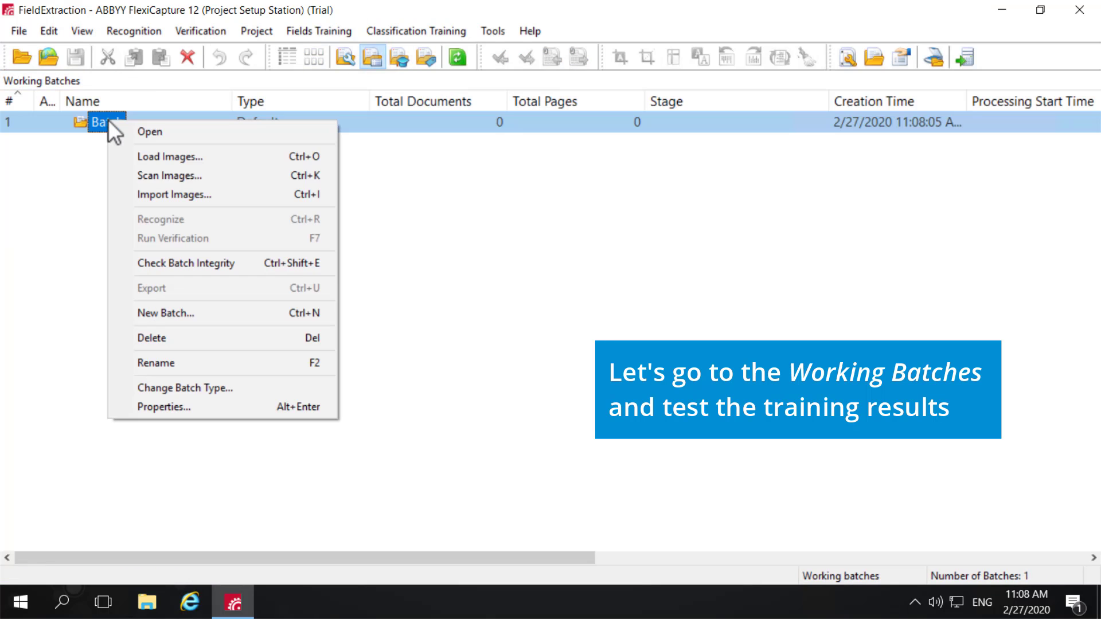
click(155, 159)
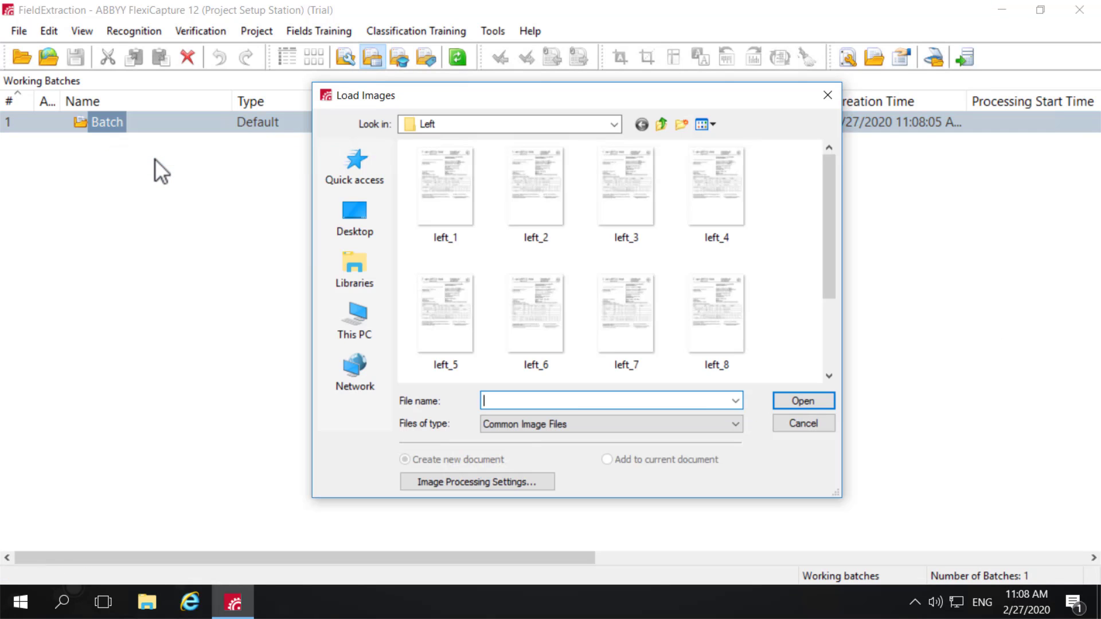
click(436, 215)
key(ctrl+a)
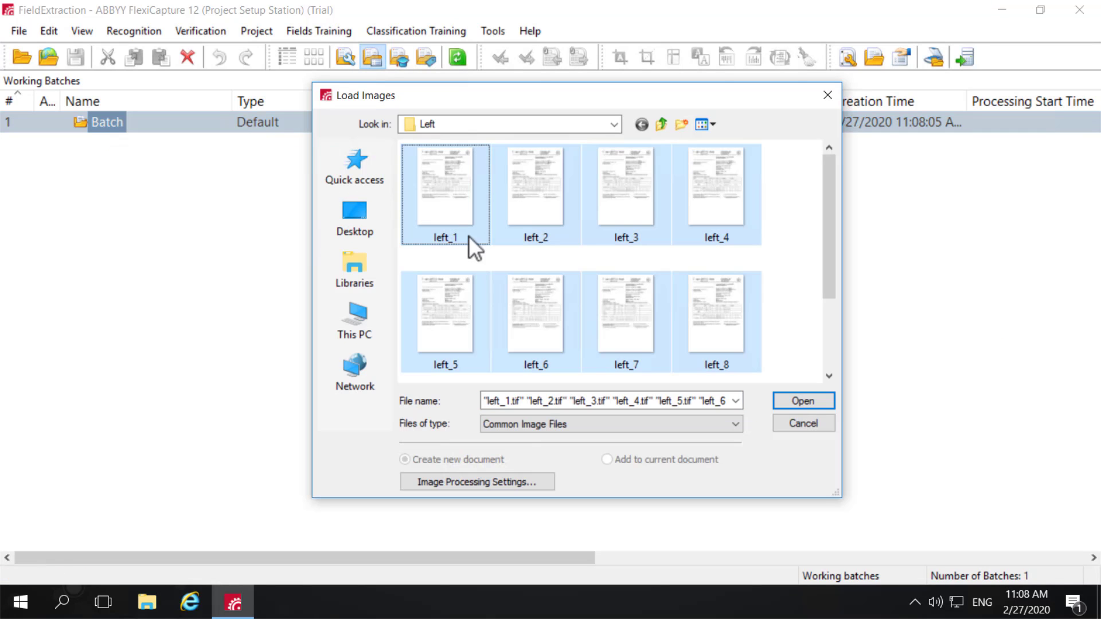
click(801, 401)
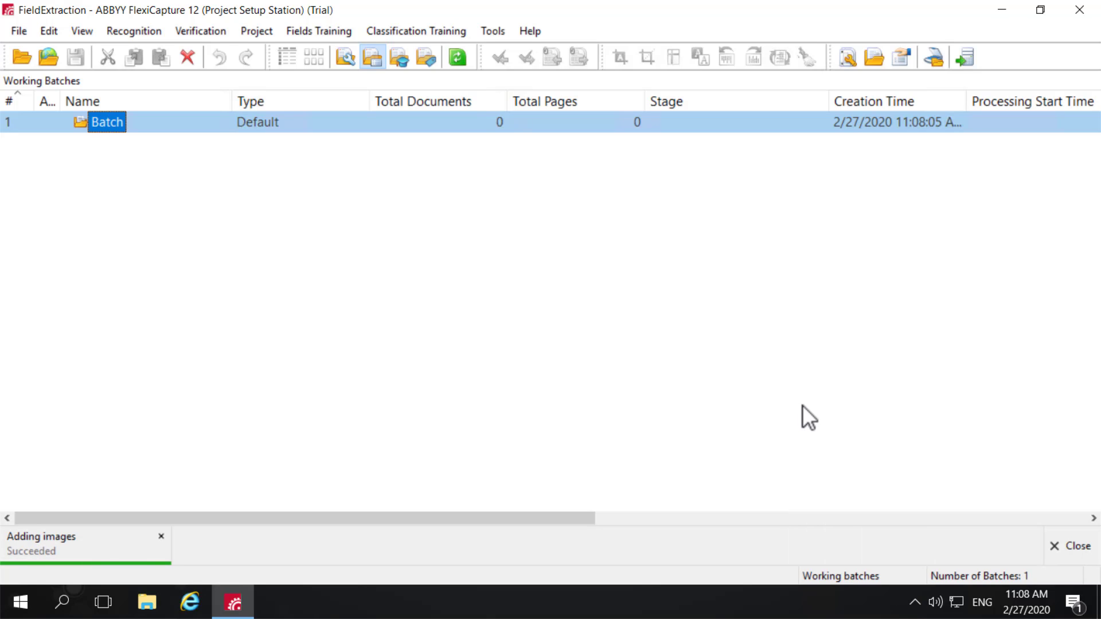
- Open the working batch and check the recognized OrderNumber and OrderDate values across several of its QA_Report documents
double_click(148, 122)
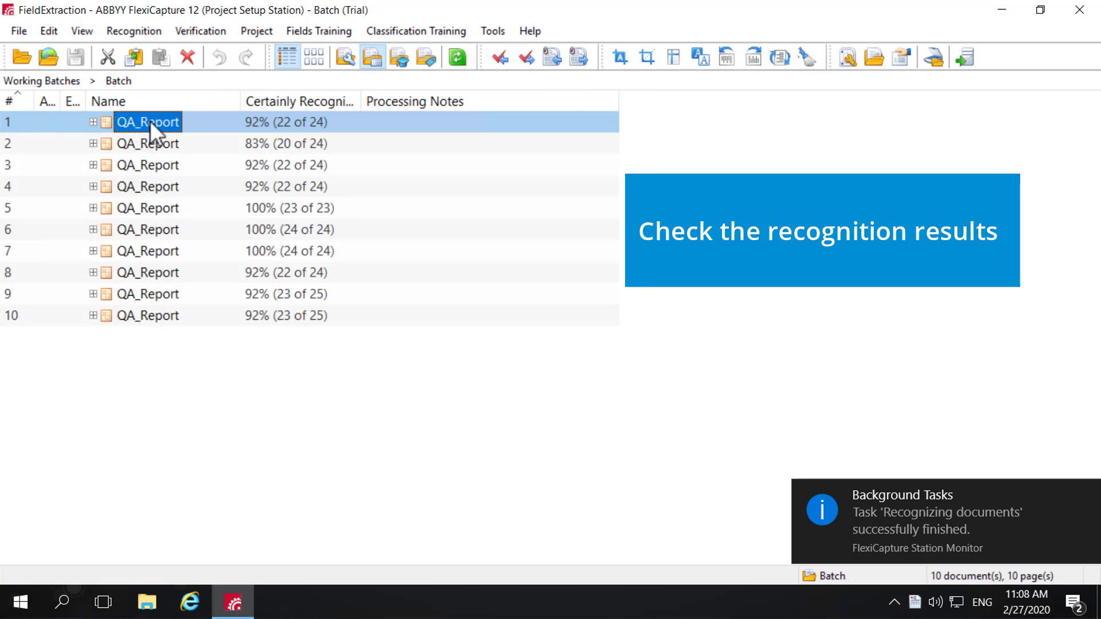
double_click(150, 120)
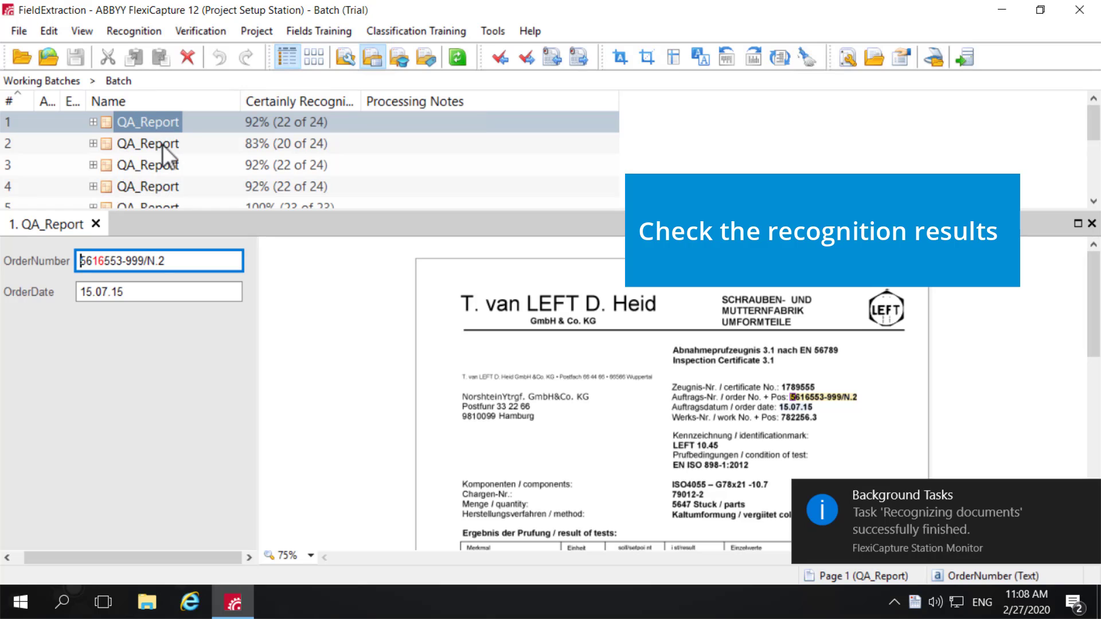
click(163, 143)
click(164, 166)
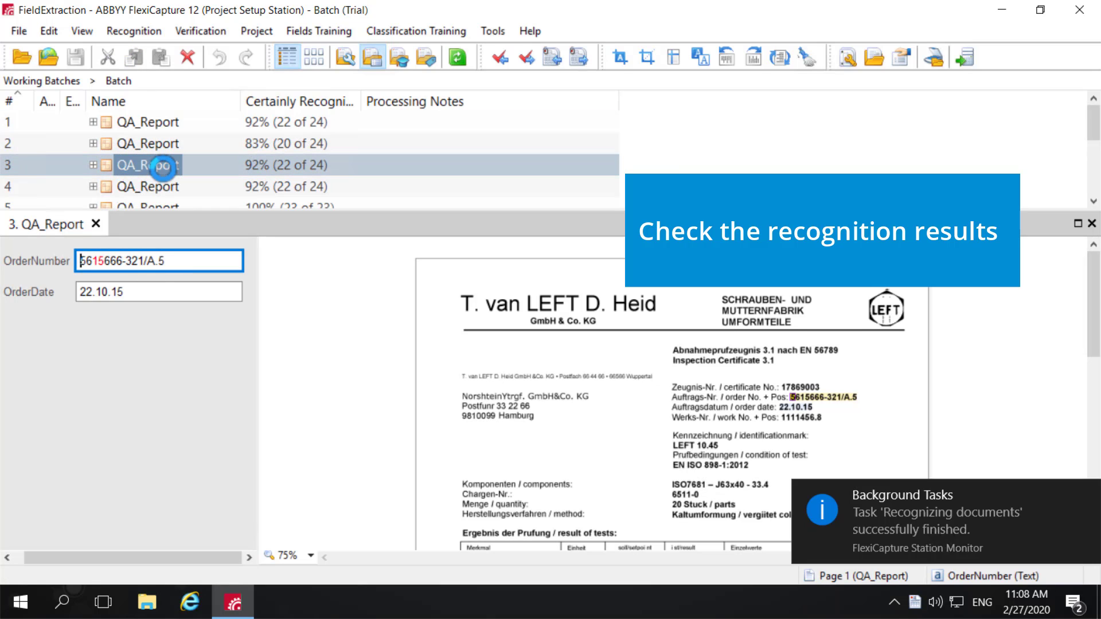
click(162, 186)
scroll(163, 186, down, 2)
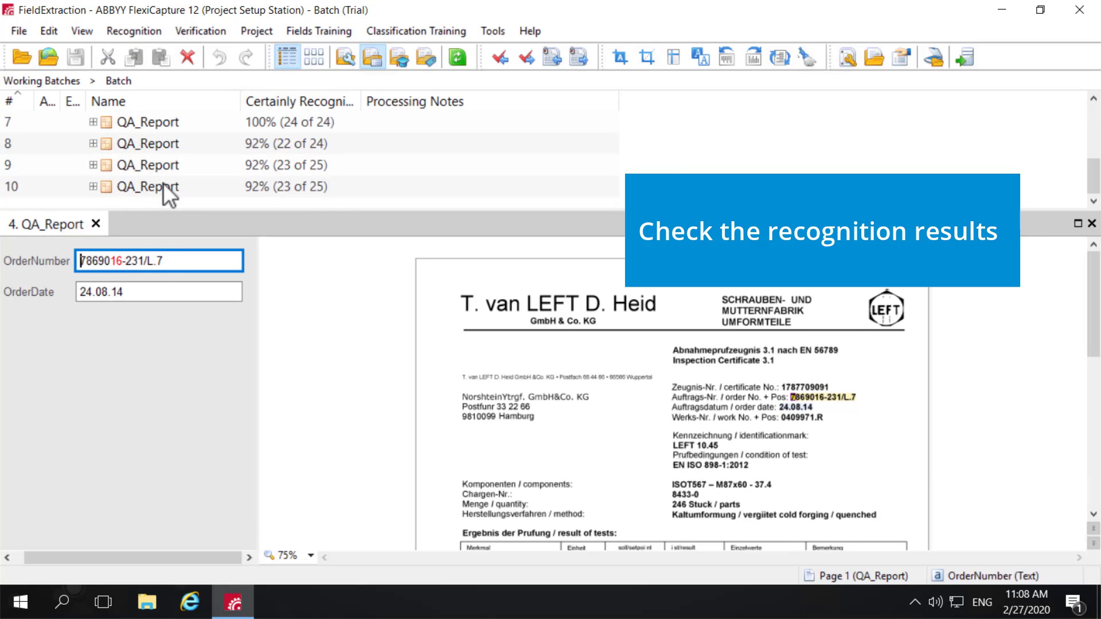
click(170, 121)
click(170, 145)
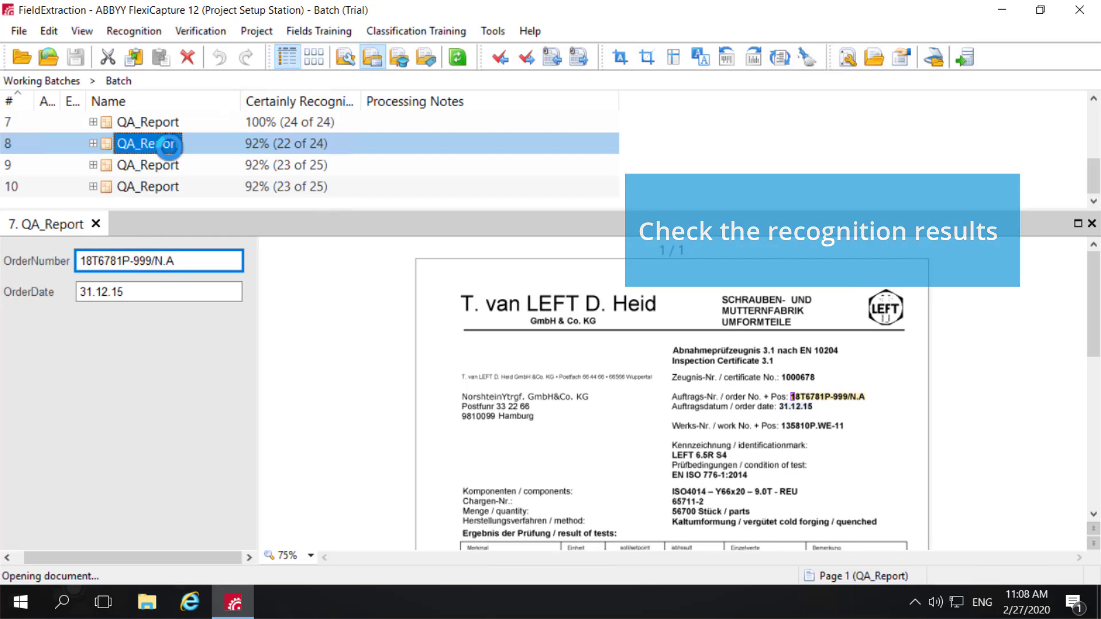
- Check the recognized OrderNumber and OrderDate values in QA_Report documents 9 and 10, and close the document view
click(168, 170)
click(166, 185)
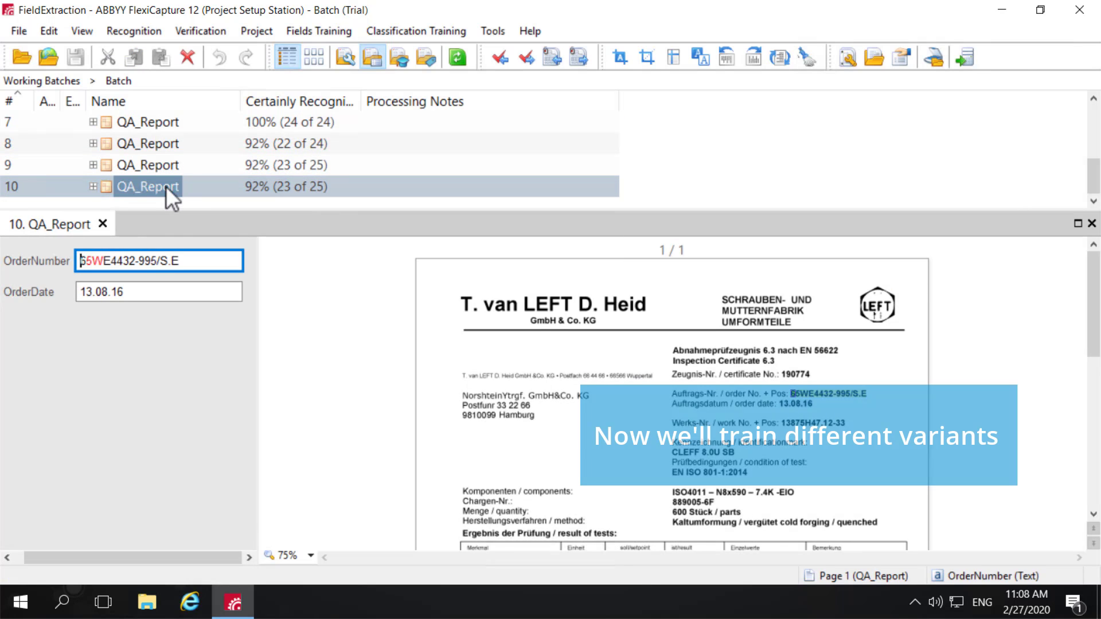
click(101, 224)
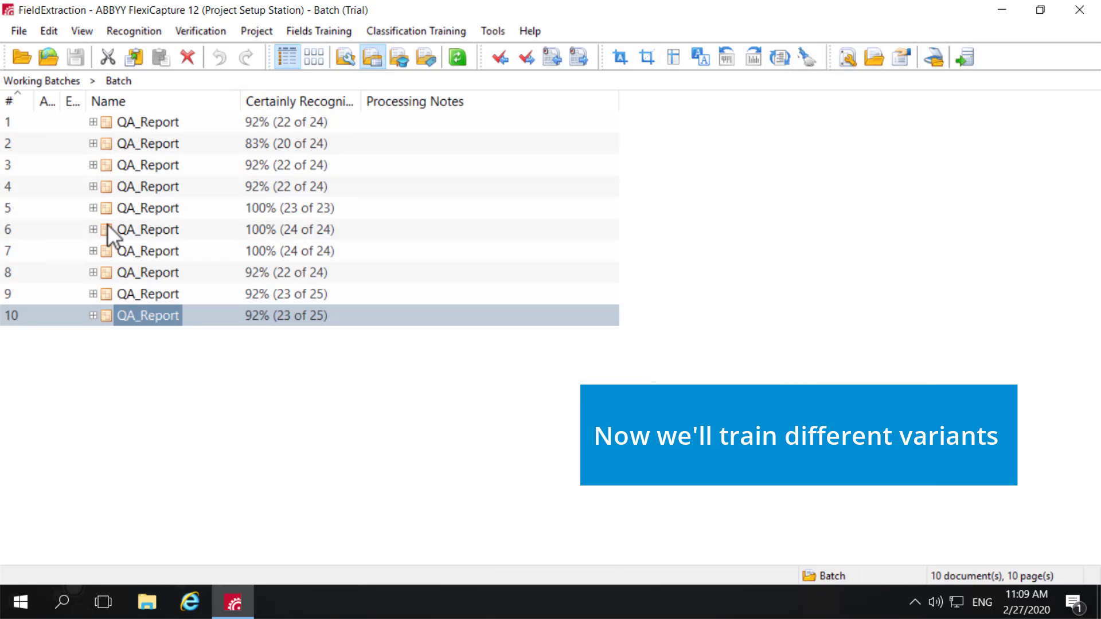
- Open the QA_Report document definition for editing from the project's document definitions
click(260, 30)
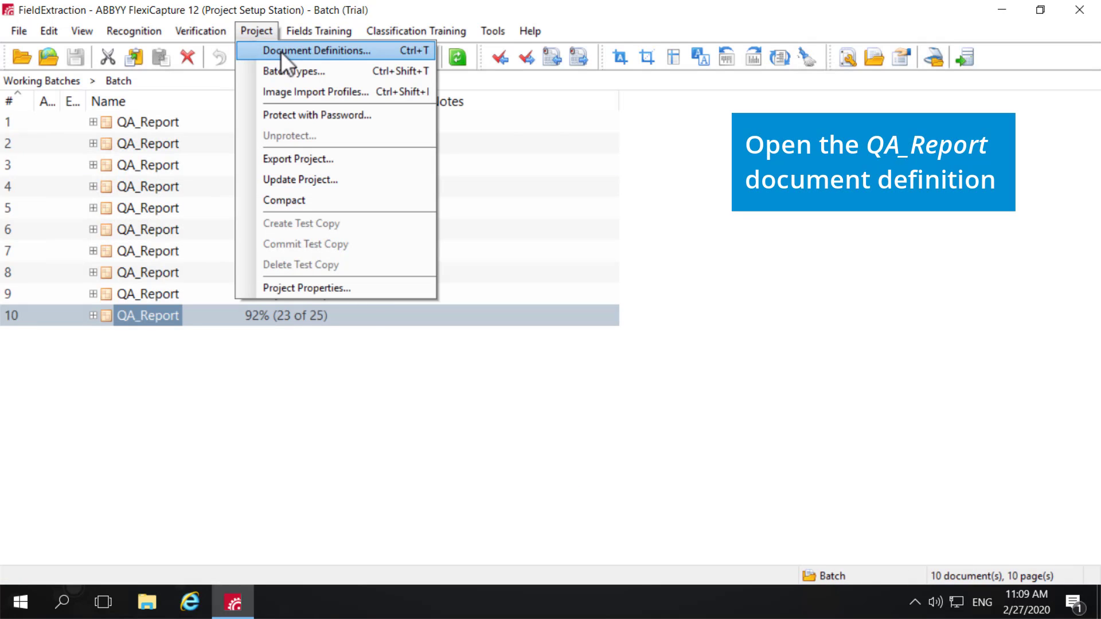
click(280, 50)
click(674, 236)
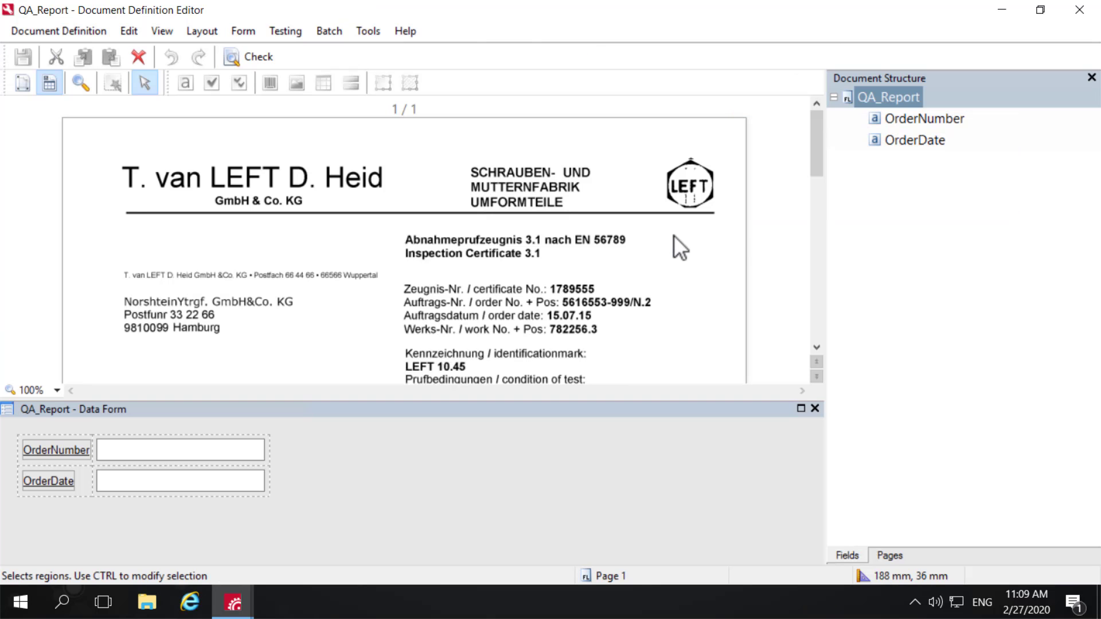
- Open the Variants data set records from the properties of the QA_Report section
right_click(884, 97)
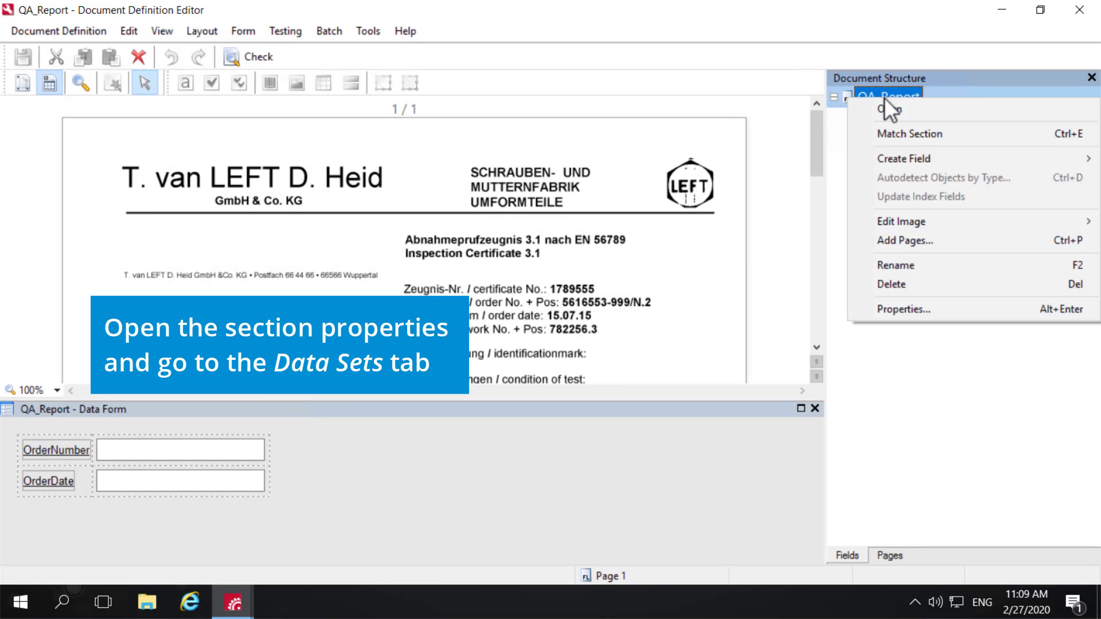
click(920, 309)
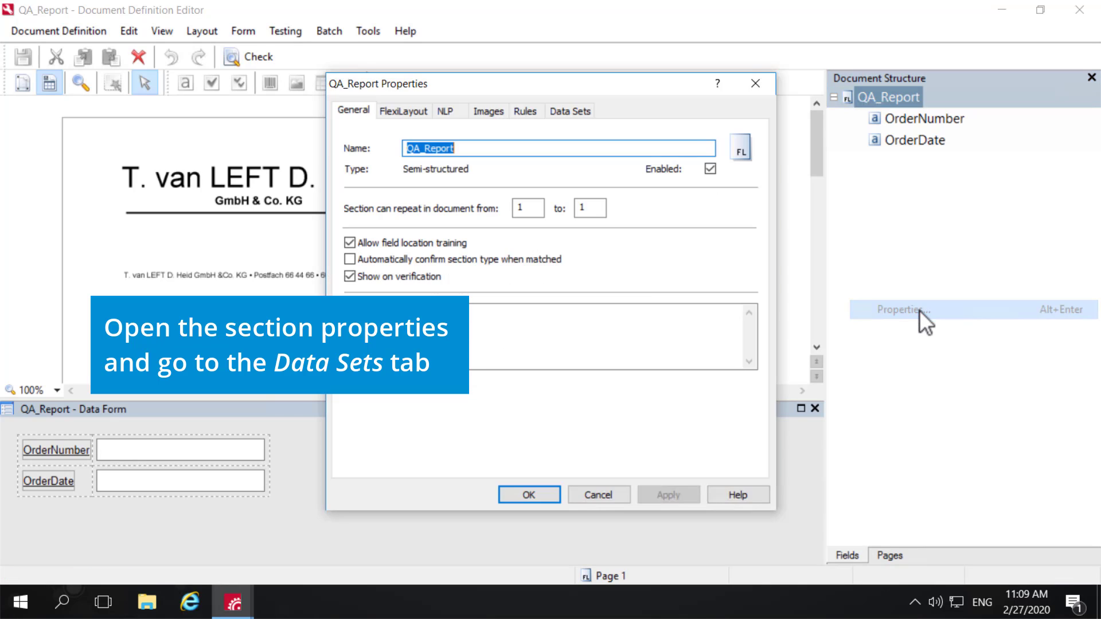
click(569, 107)
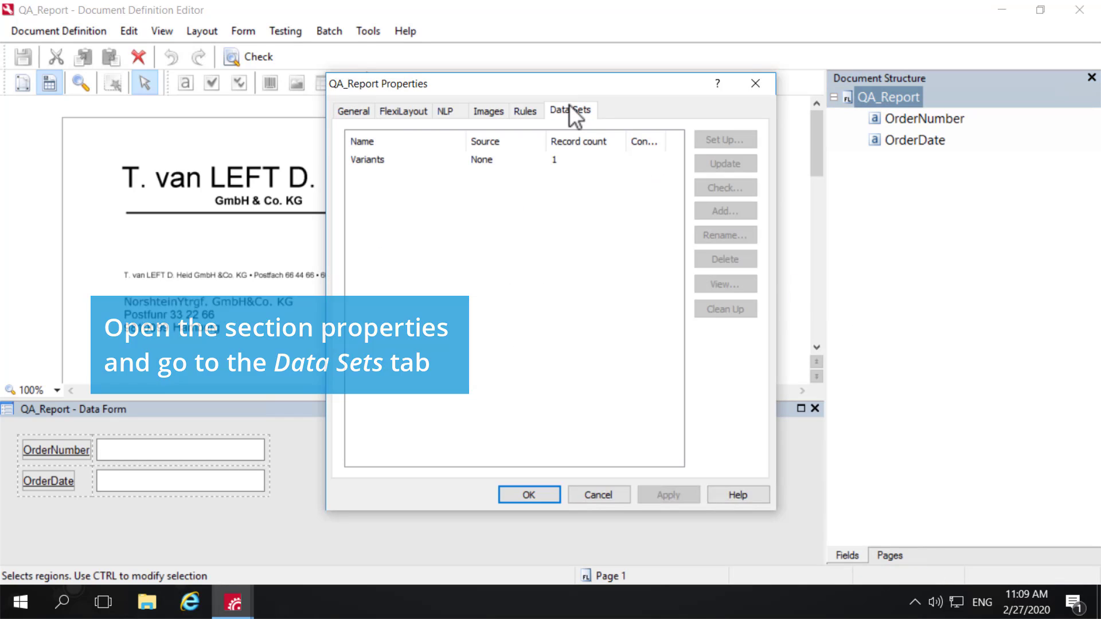
click(421, 160)
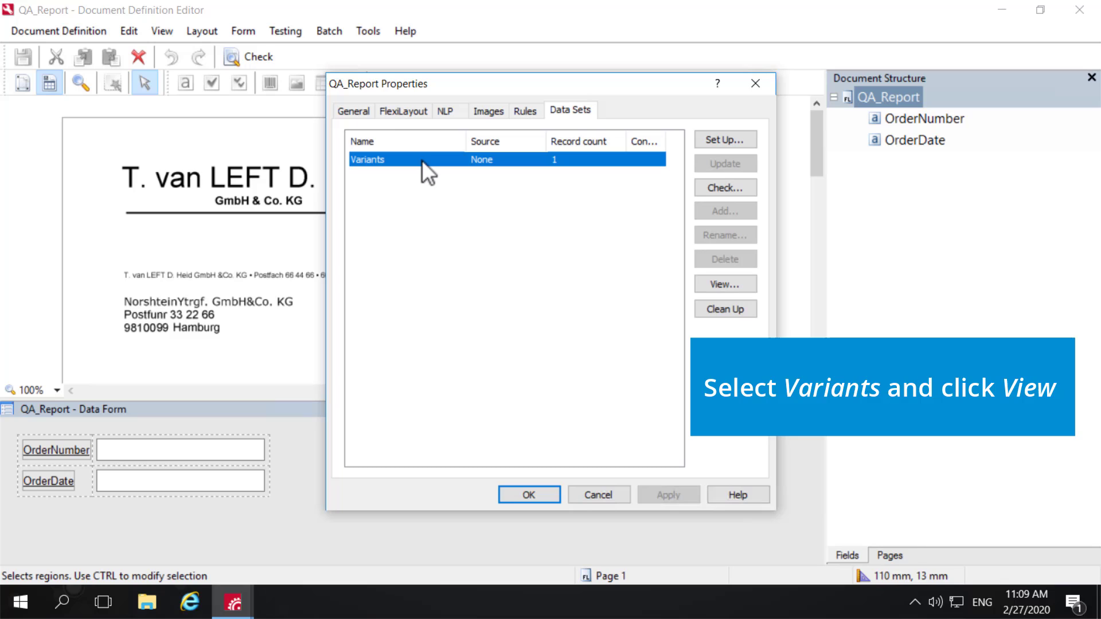
click(724, 284)
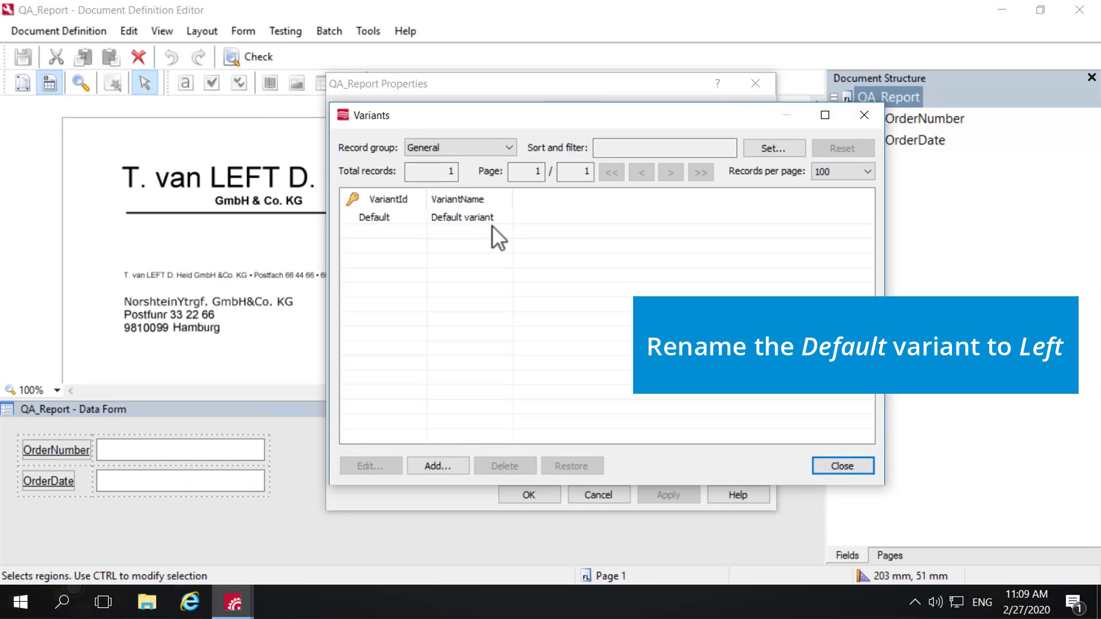
- Change the VariantName of the Default variant record to Left
click(471, 218)
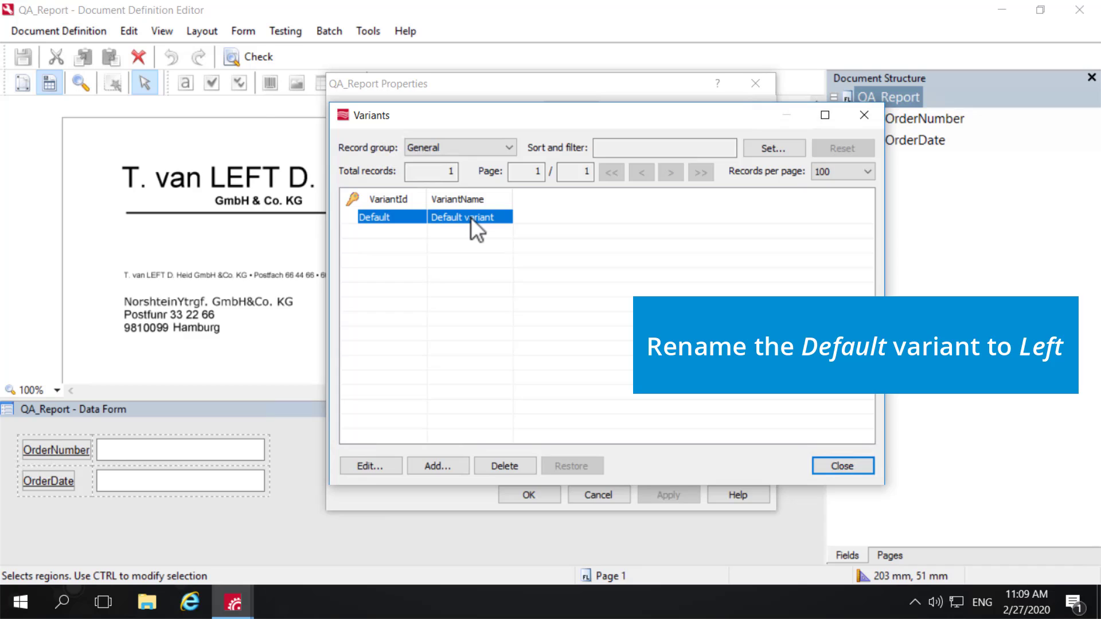
click(380, 466)
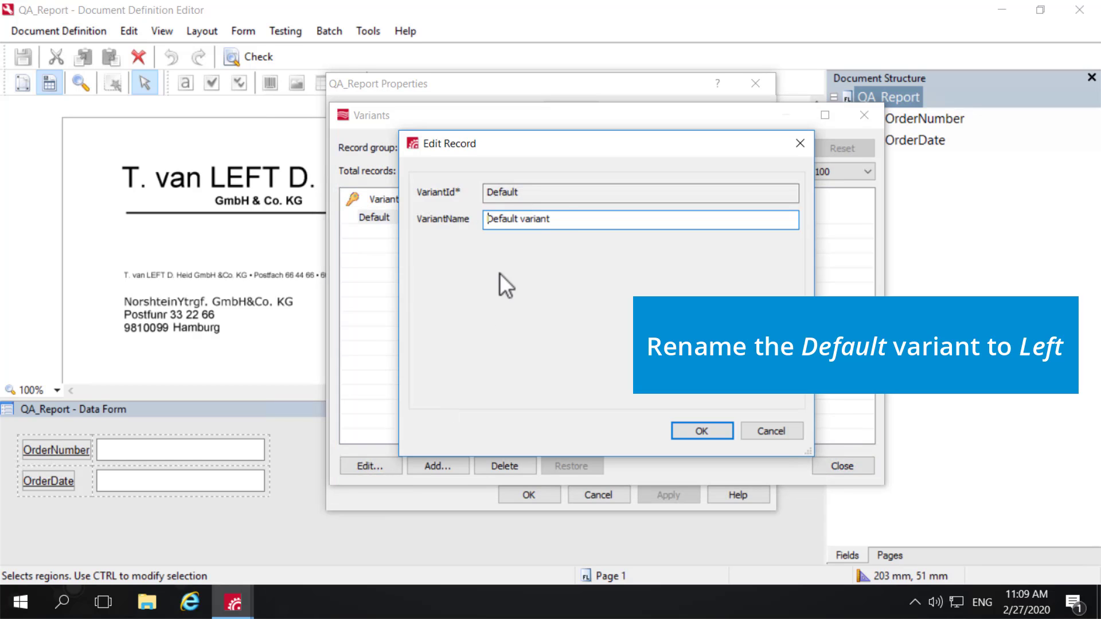
click(563, 219)
key(ctrl+a)
text(Left)
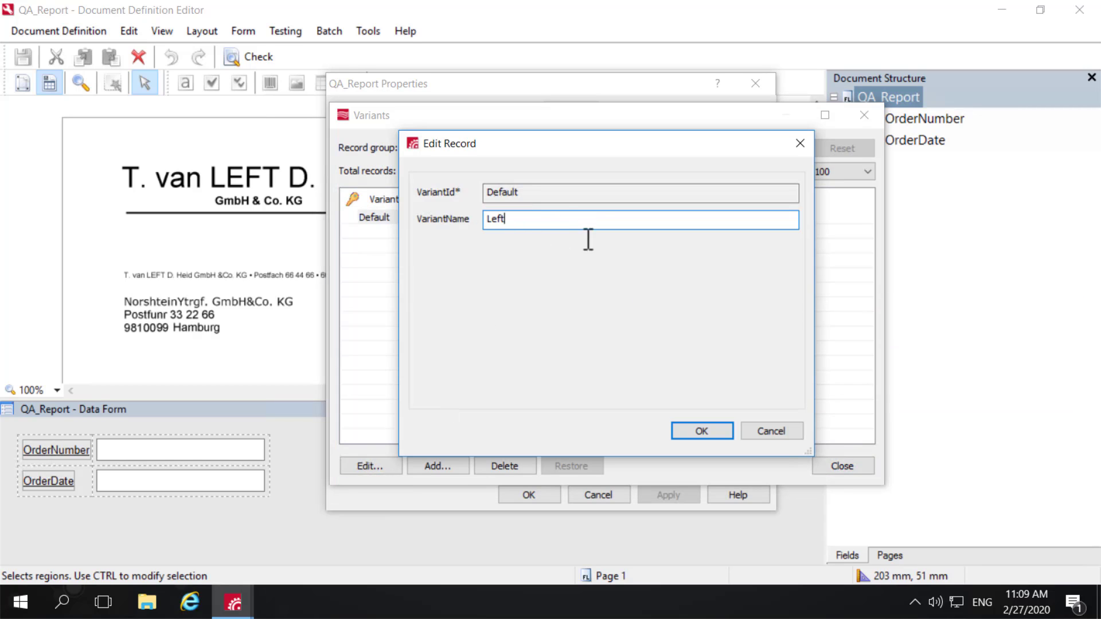
click(702, 432)
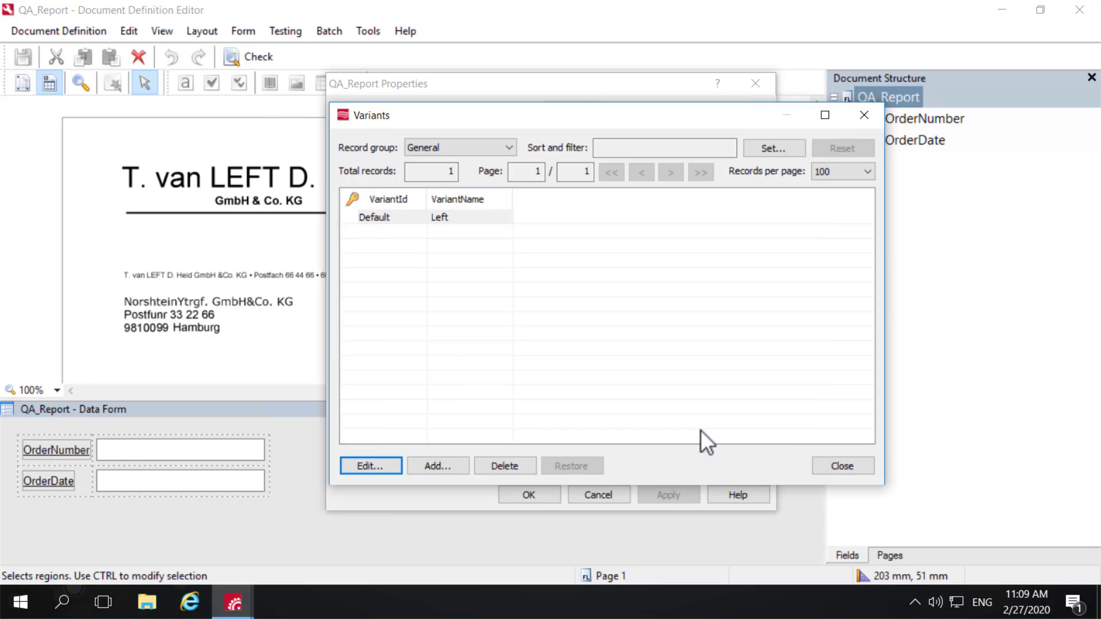
- Add two more variants named Sindelton and Moinhos to the data set and confirm the section properties
click(430, 466)
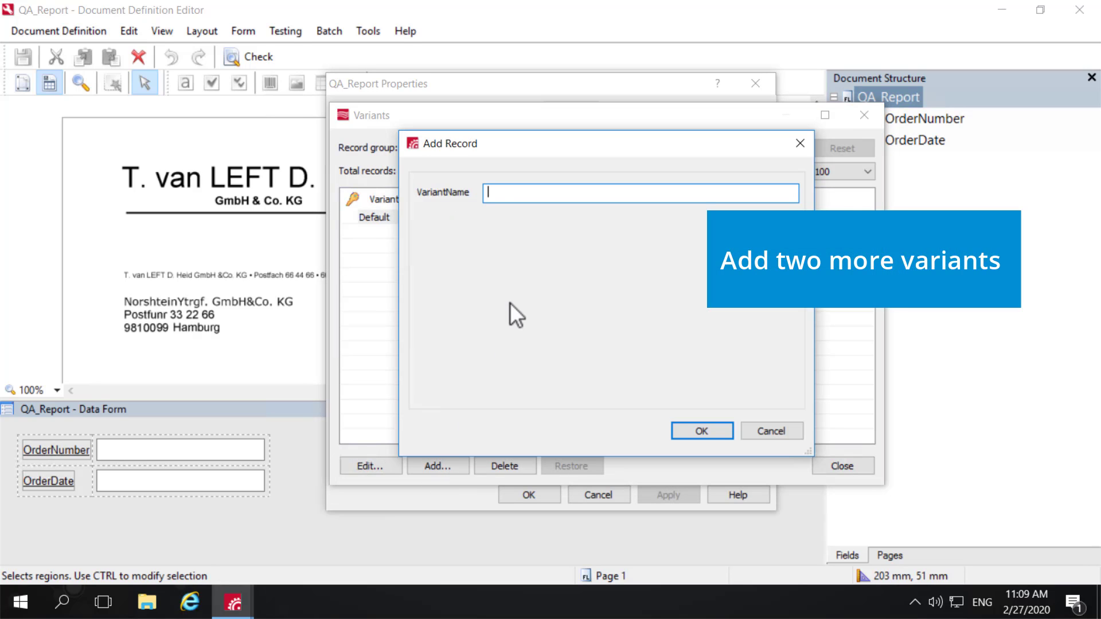
text(Sindelton)
click(717, 431)
click(443, 467)
text(Moinhos)
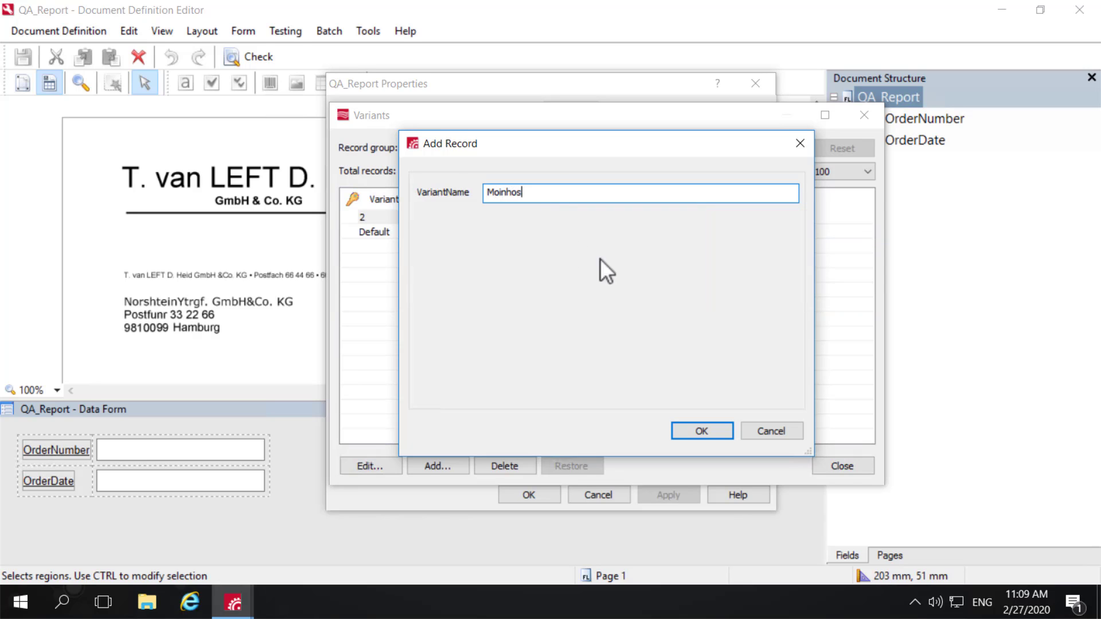
key(Return)
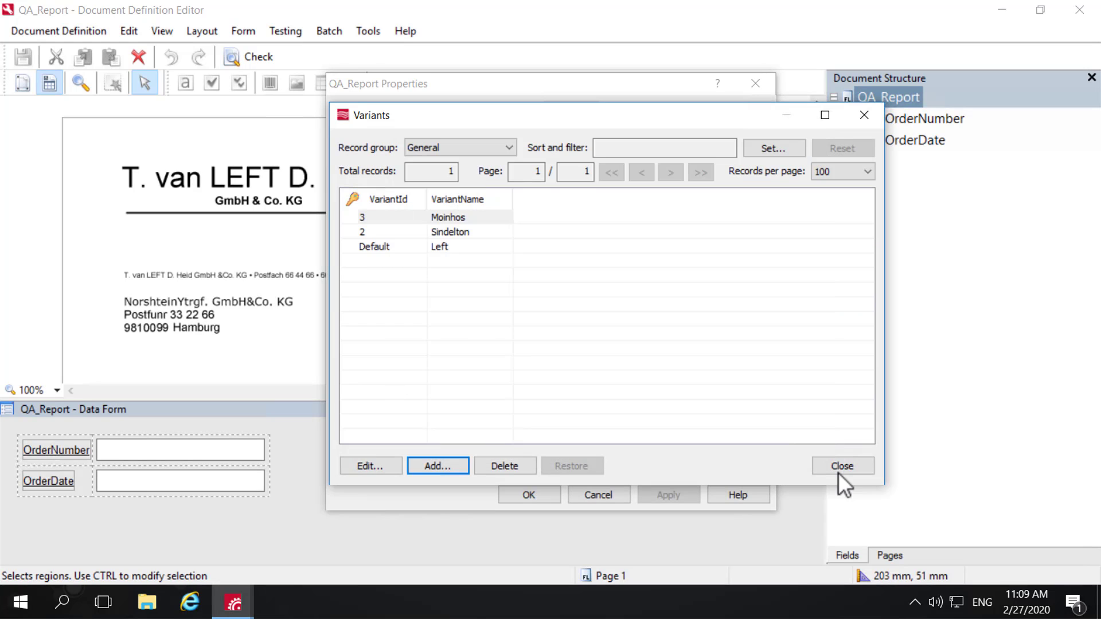
click(838, 471)
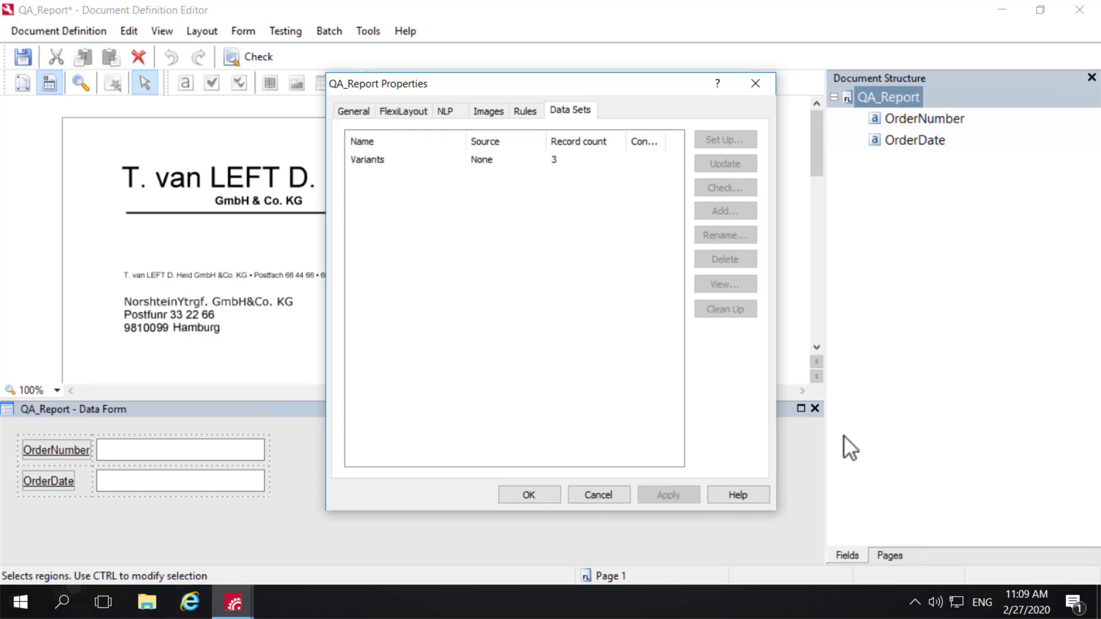
click(552, 495)
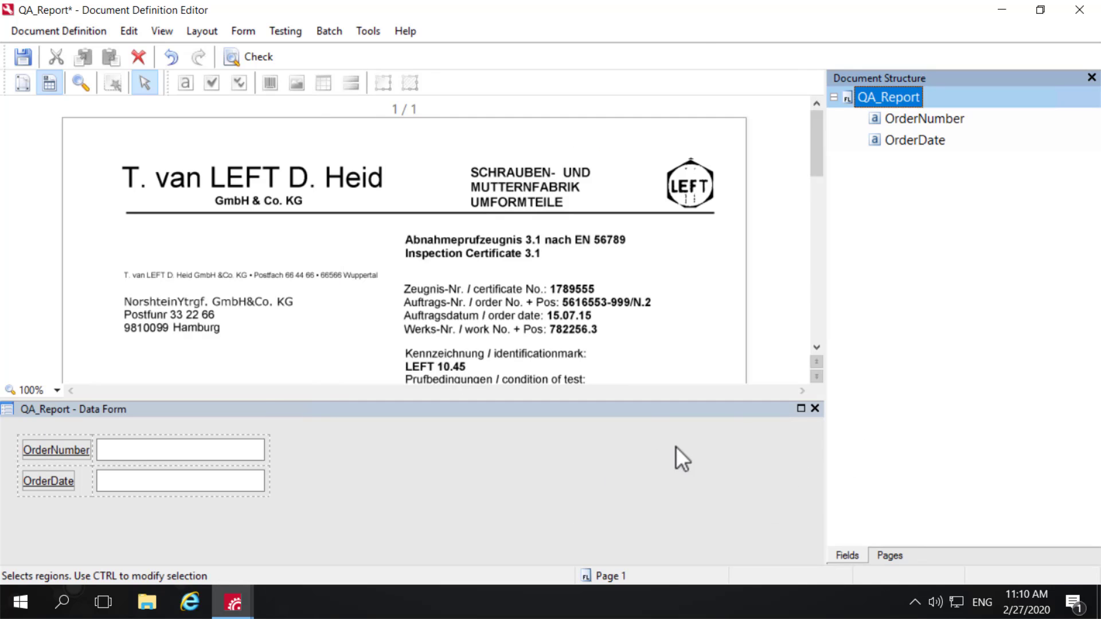
- Create a service field in the QA_Report section and name it Variant_ID
right_click(875, 96)
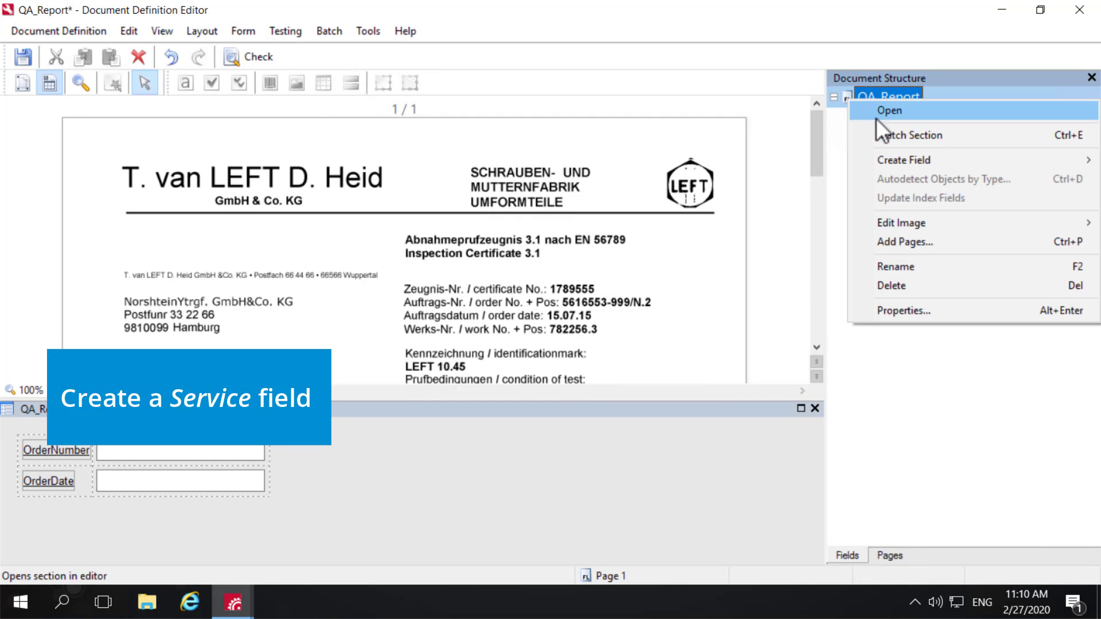
mouse_move(892, 161)
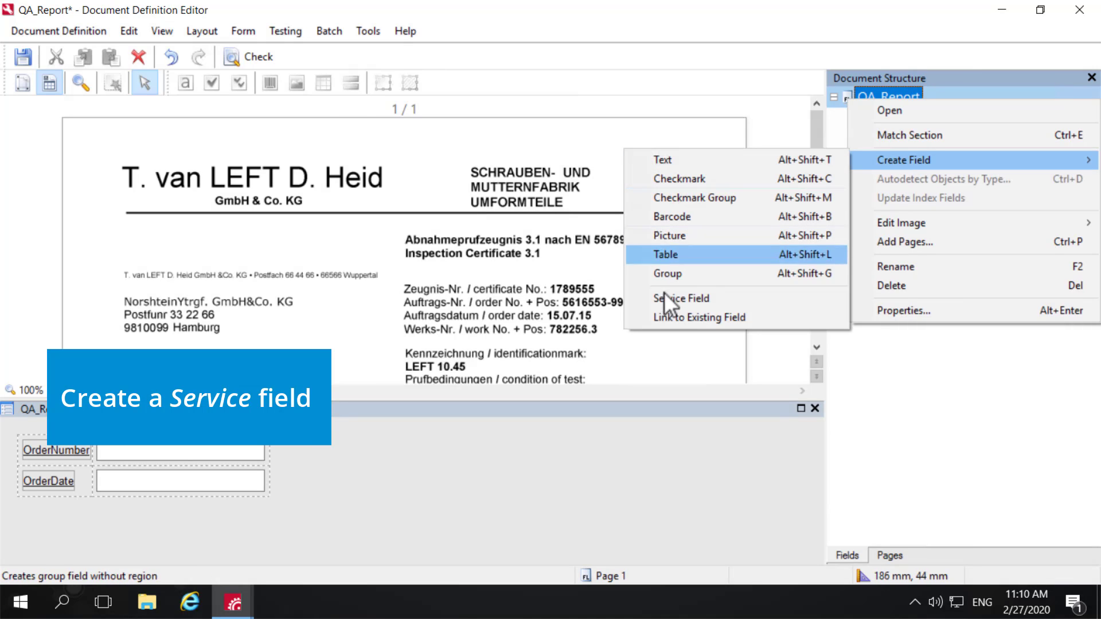
click(680, 298)
key(BackSpace)
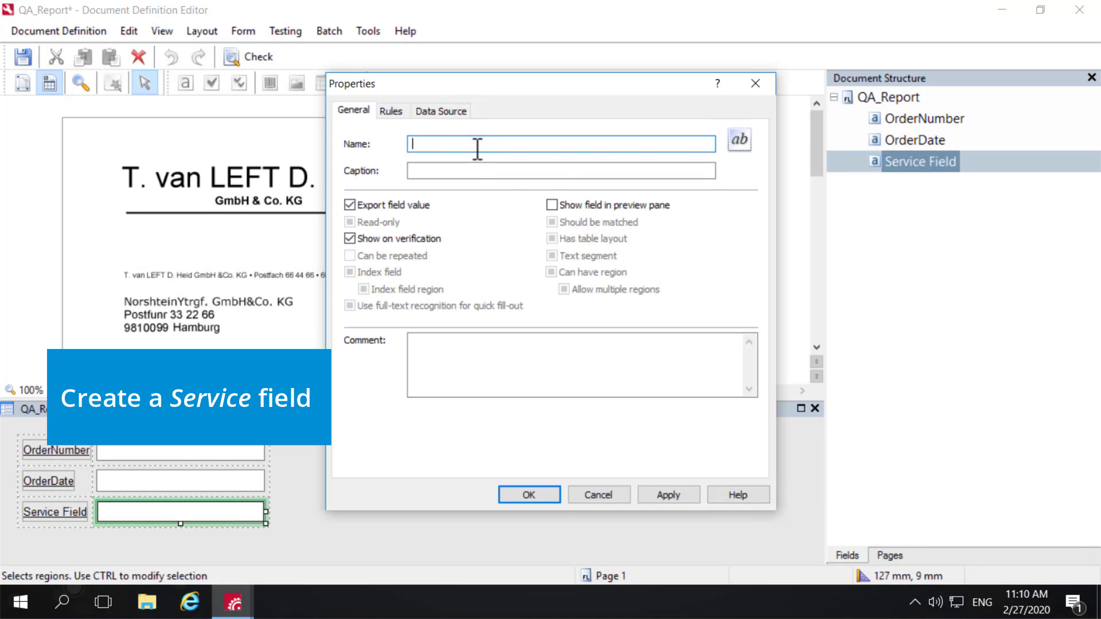
text(Variant_ID)
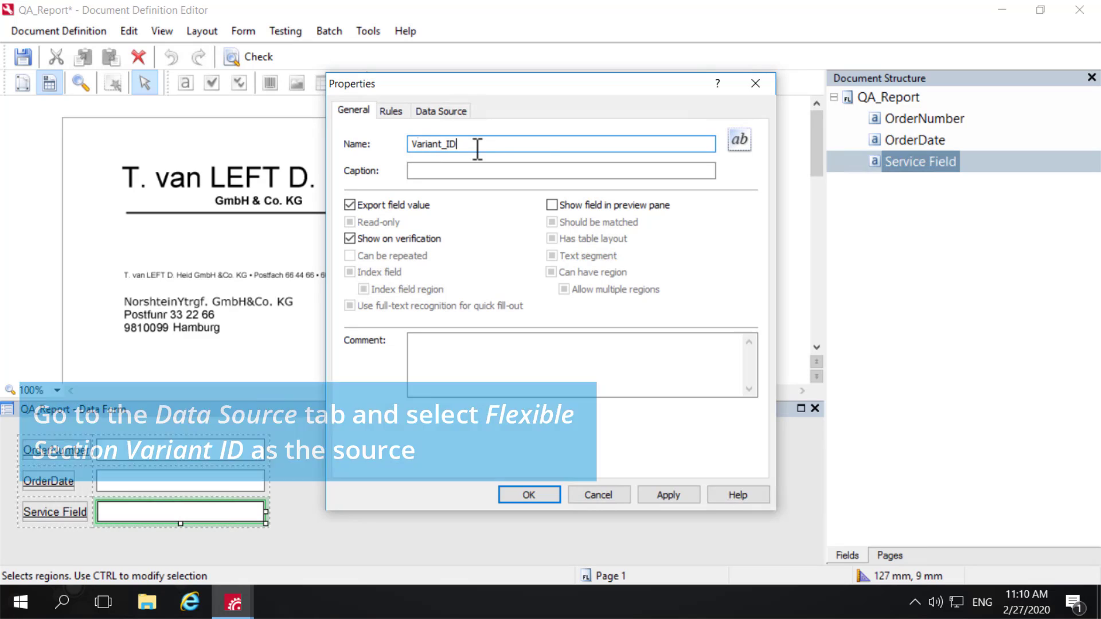
- Set the Variant_ID field's data source to Flexible Section Variant ID and apply the field properties
click(445, 109)
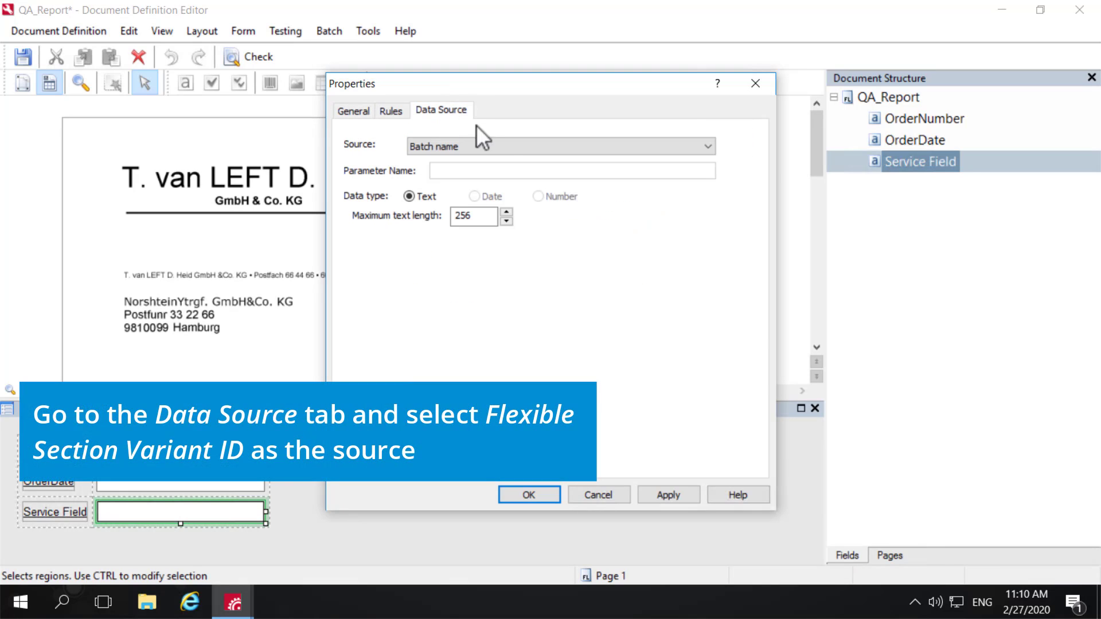
click(580, 149)
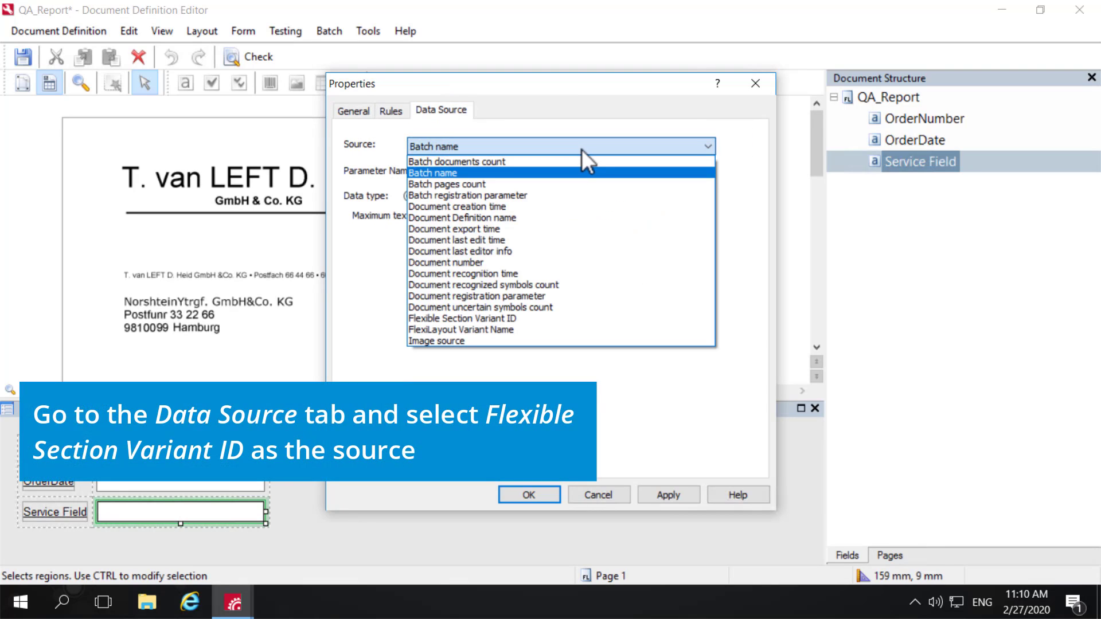
click(513, 320)
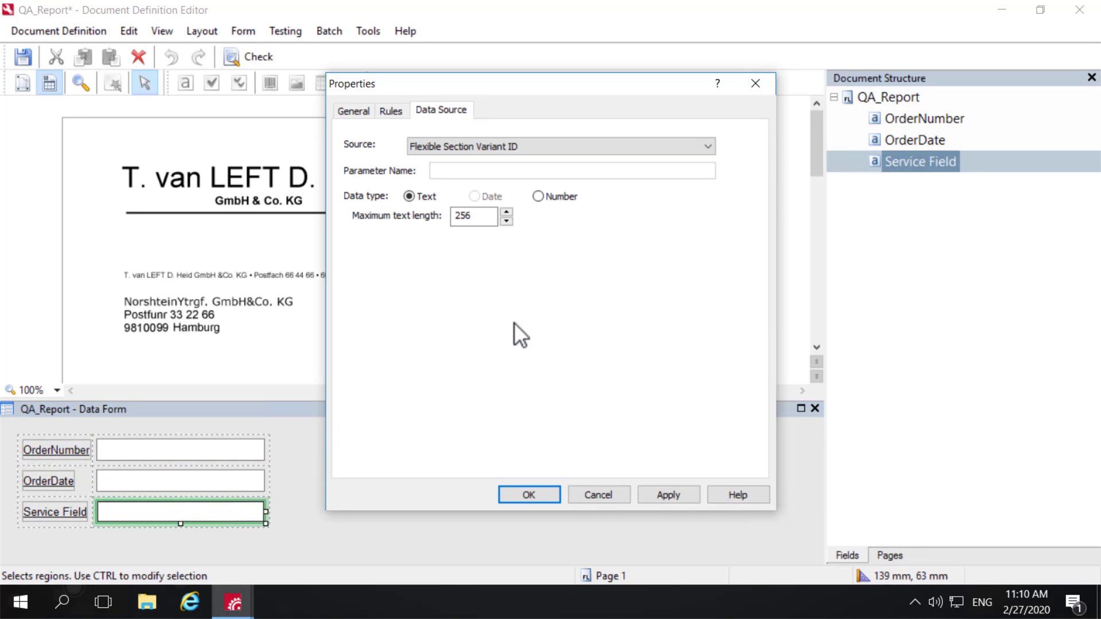
click(672, 490)
click(541, 493)
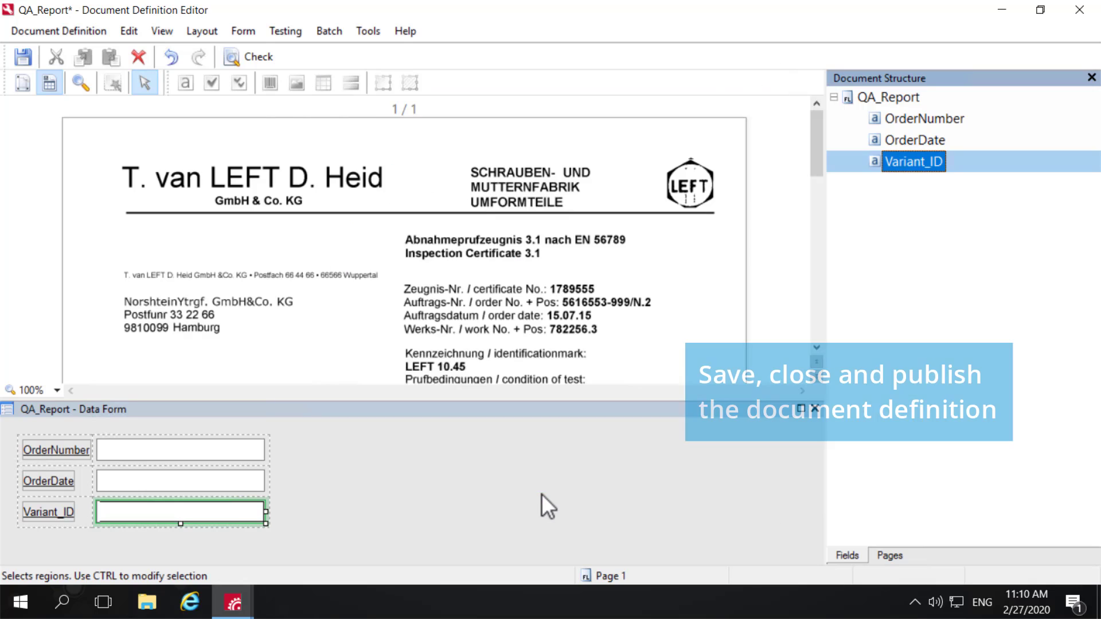
- Close the document definition editor with the changes saved, and publish the QA_Report definition
click(1078, 12)
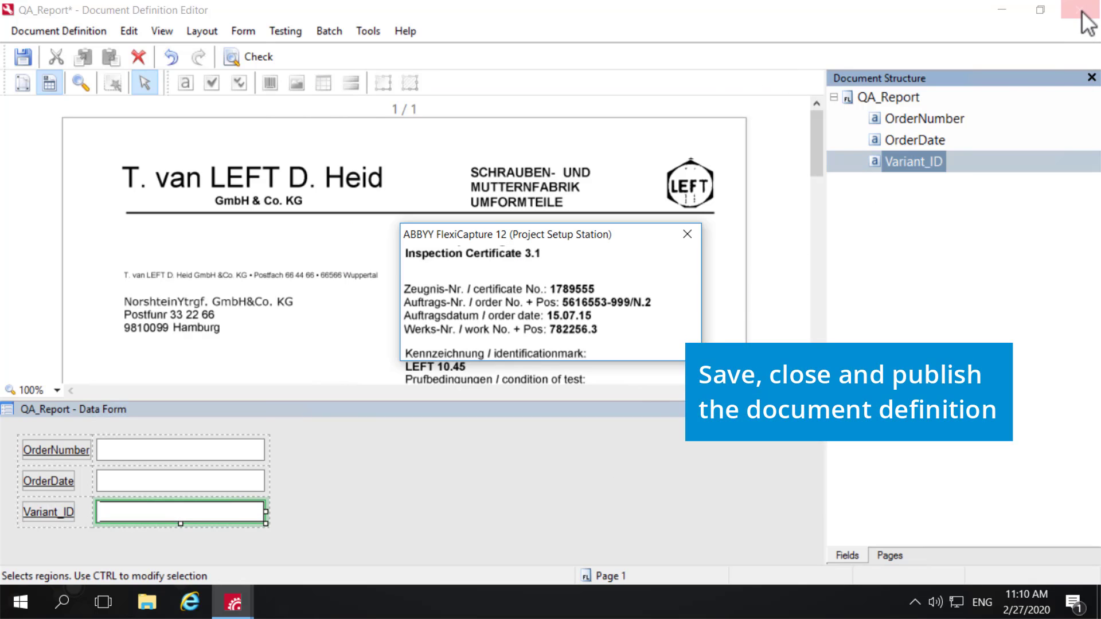
click(476, 338)
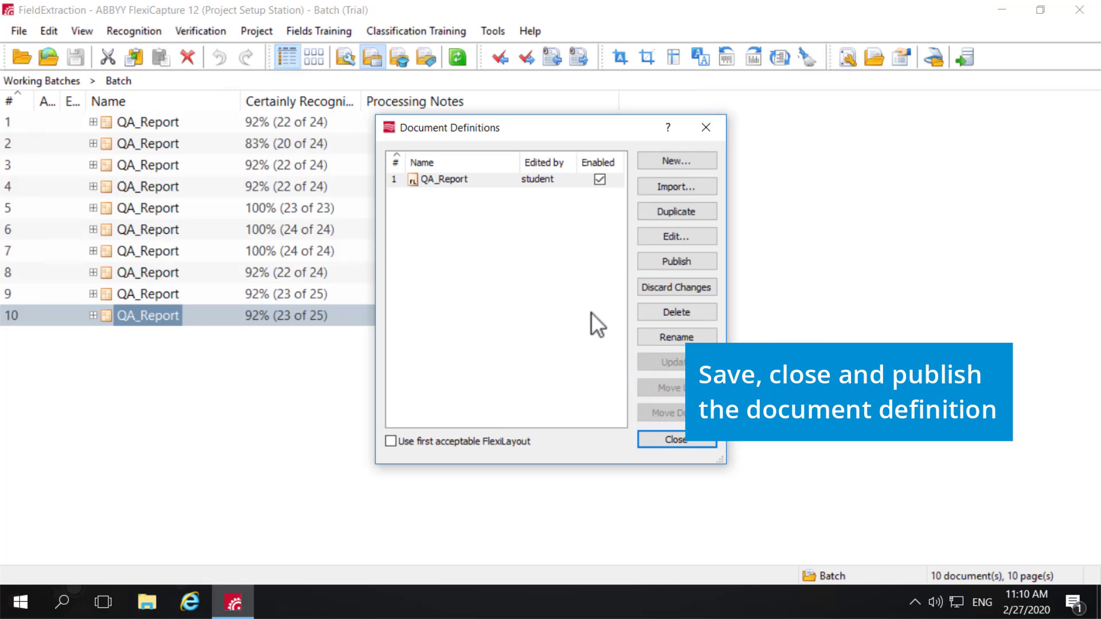
click(693, 256)
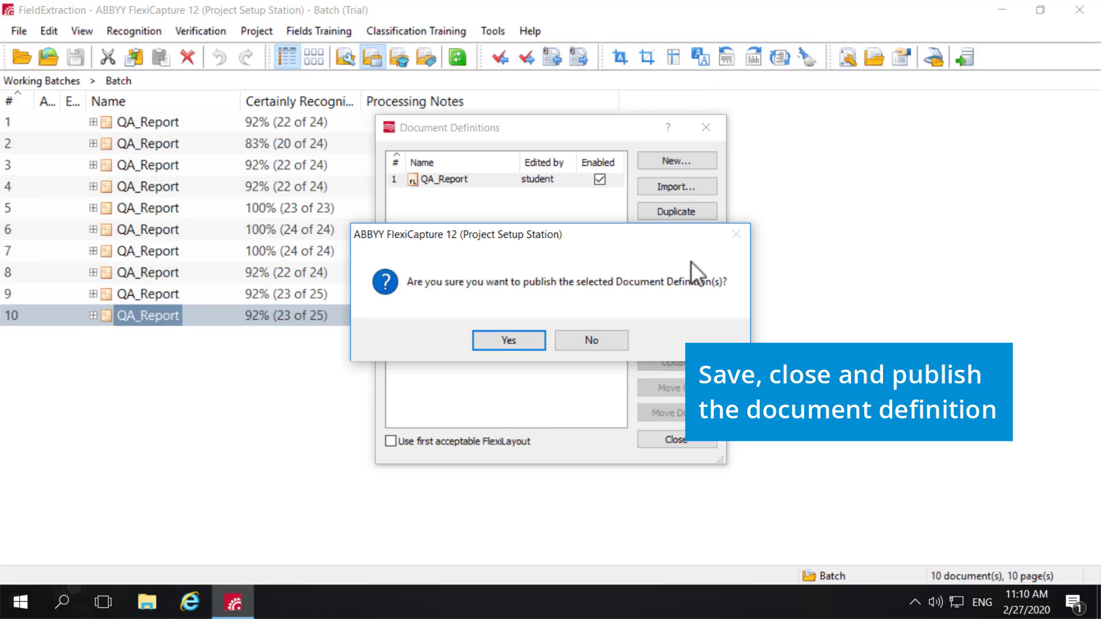
click(517, 341)
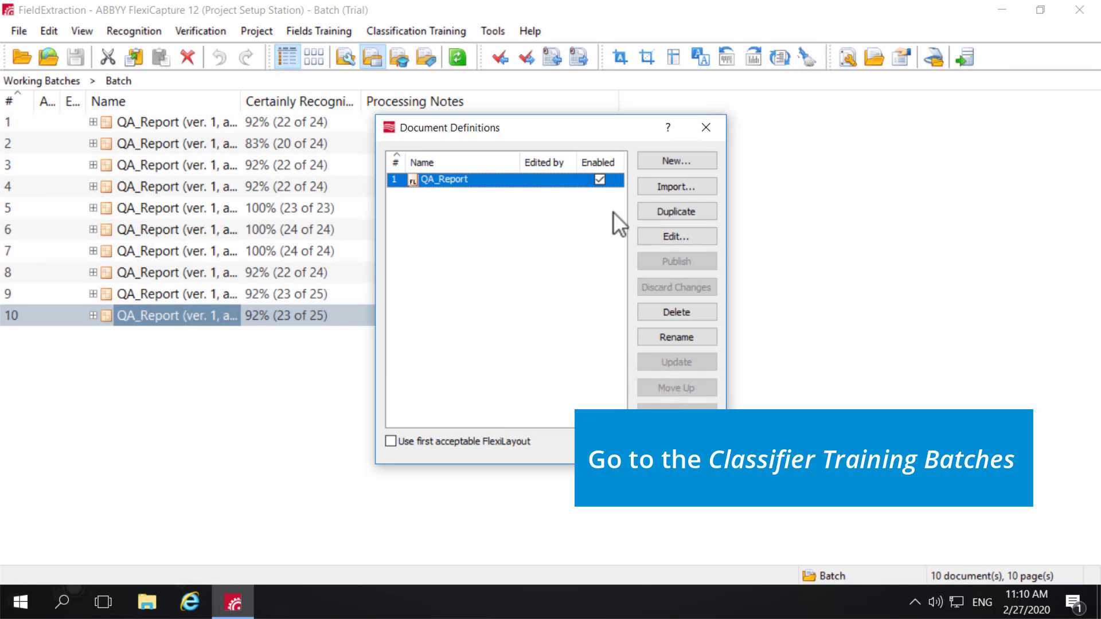
click(704, 129)
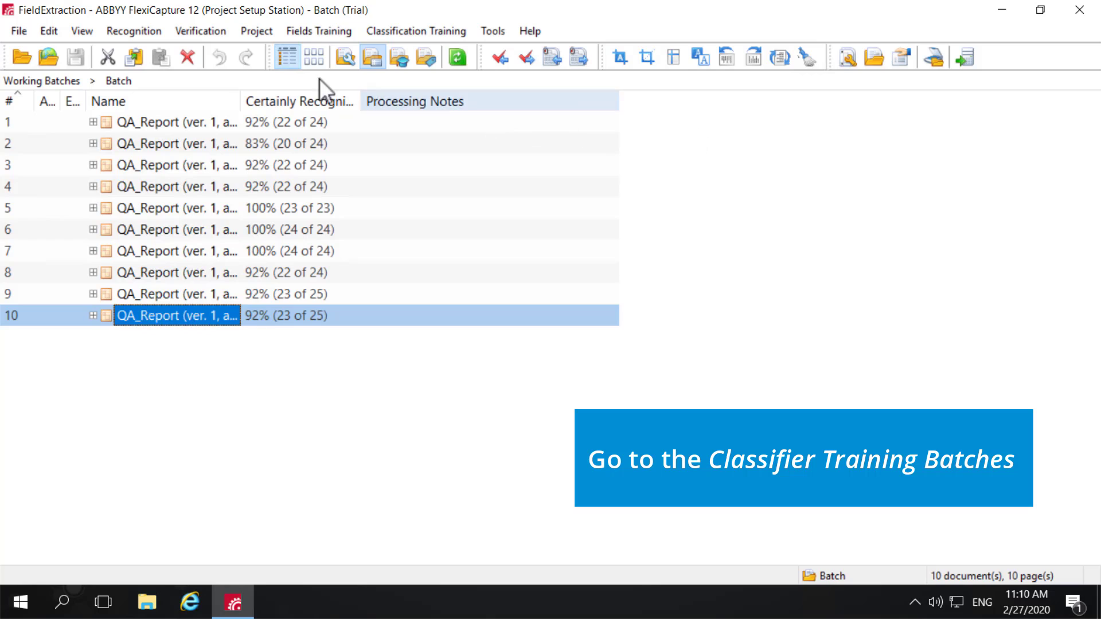
- Switch to Classifier Training Batches and create a new batch there
click(78, 30)
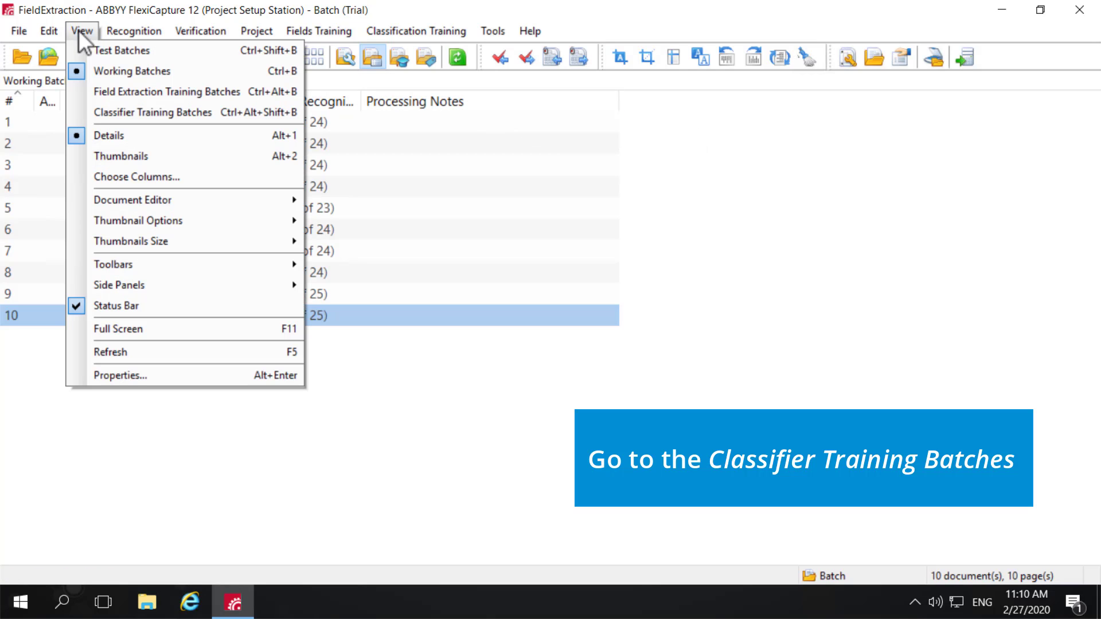
click(142, 114)
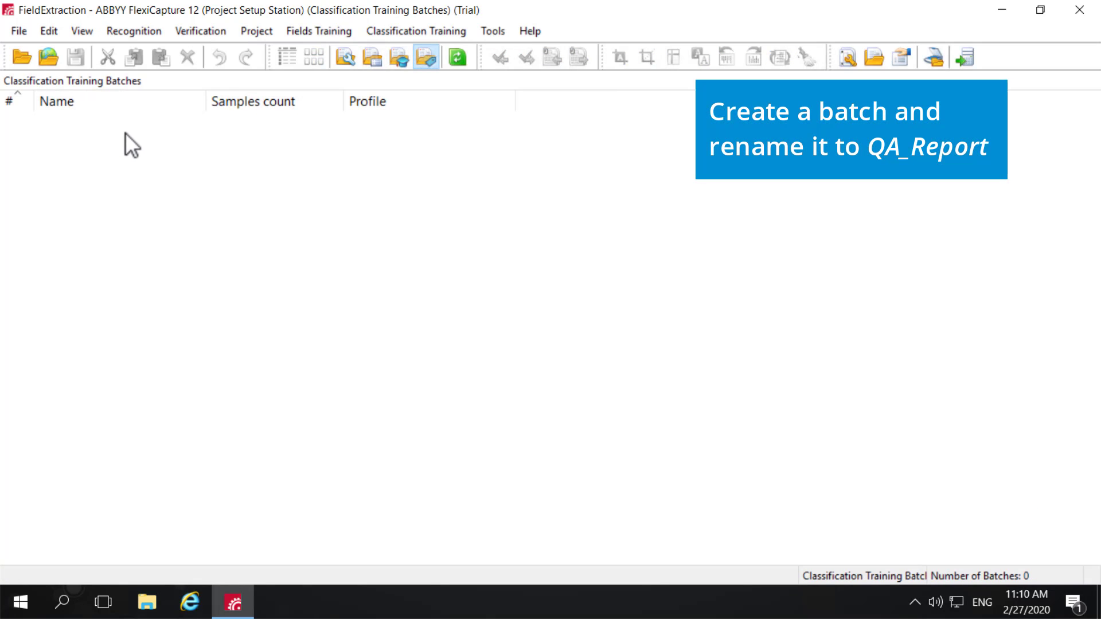
right_click(125, 132)
click(162, 145)
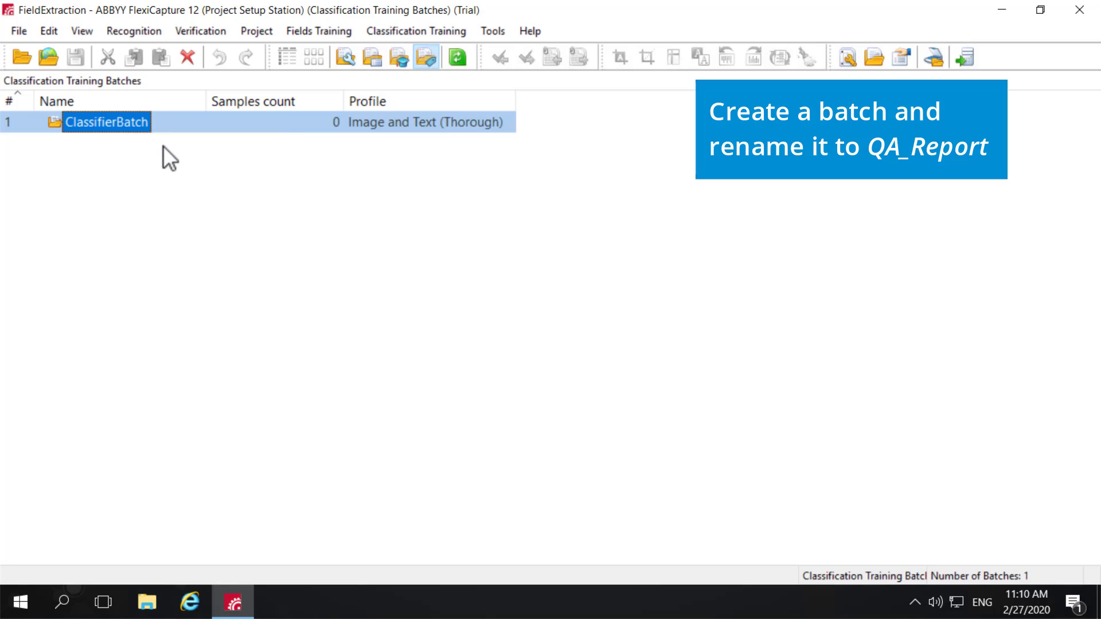
- Rename the new classification training batch to QA_Report in its properties
right_click(135, 122)
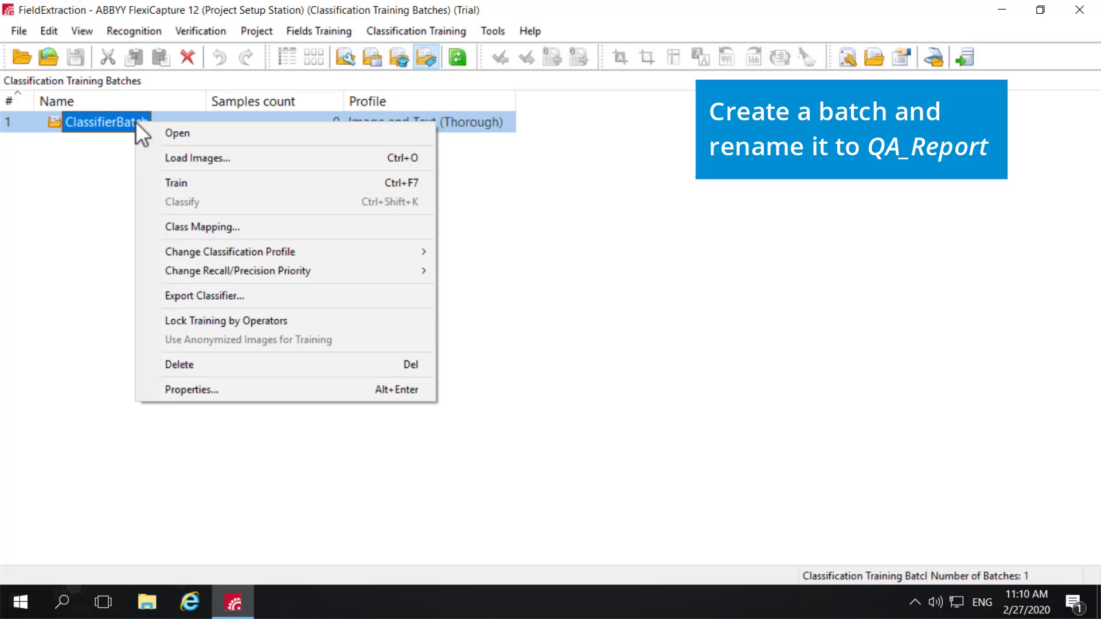
click(203, 388)
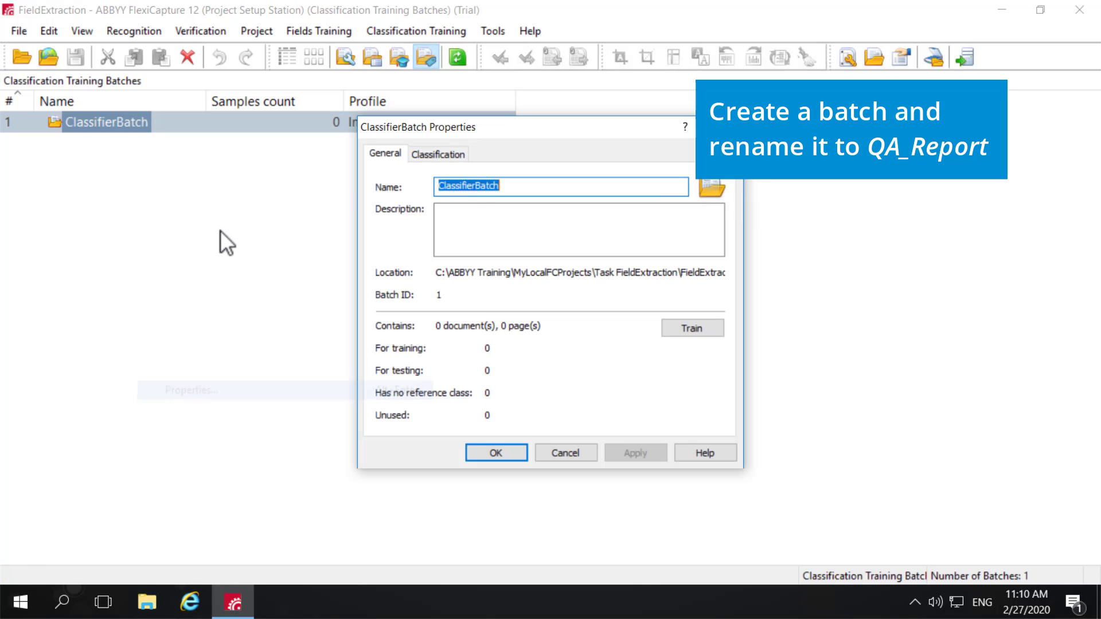
key(BackSpace)
text(QA)
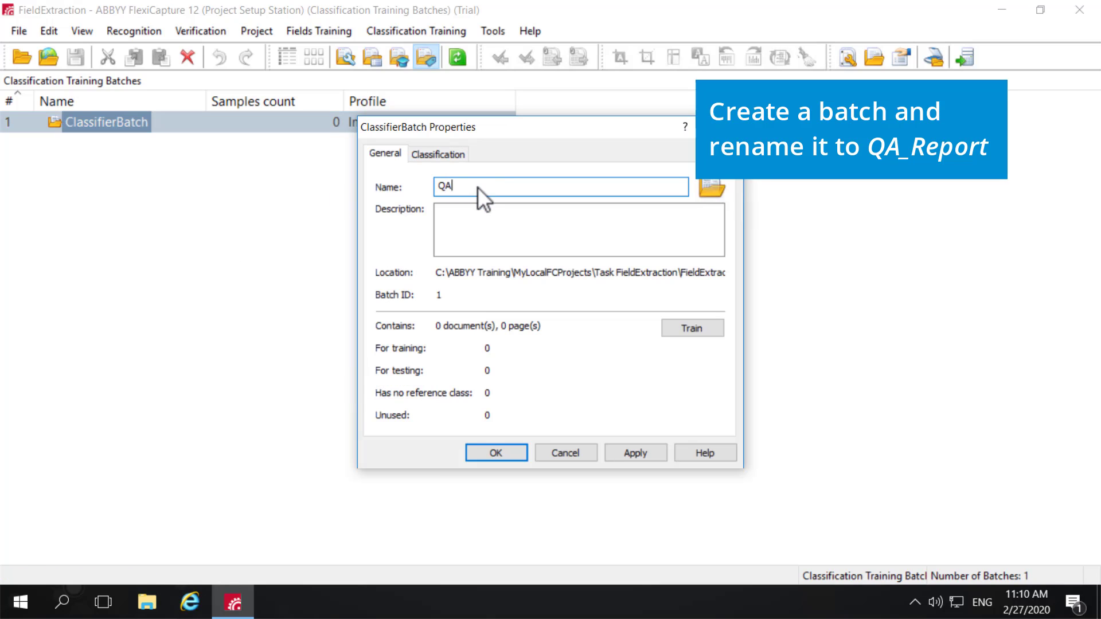
text(_Report)
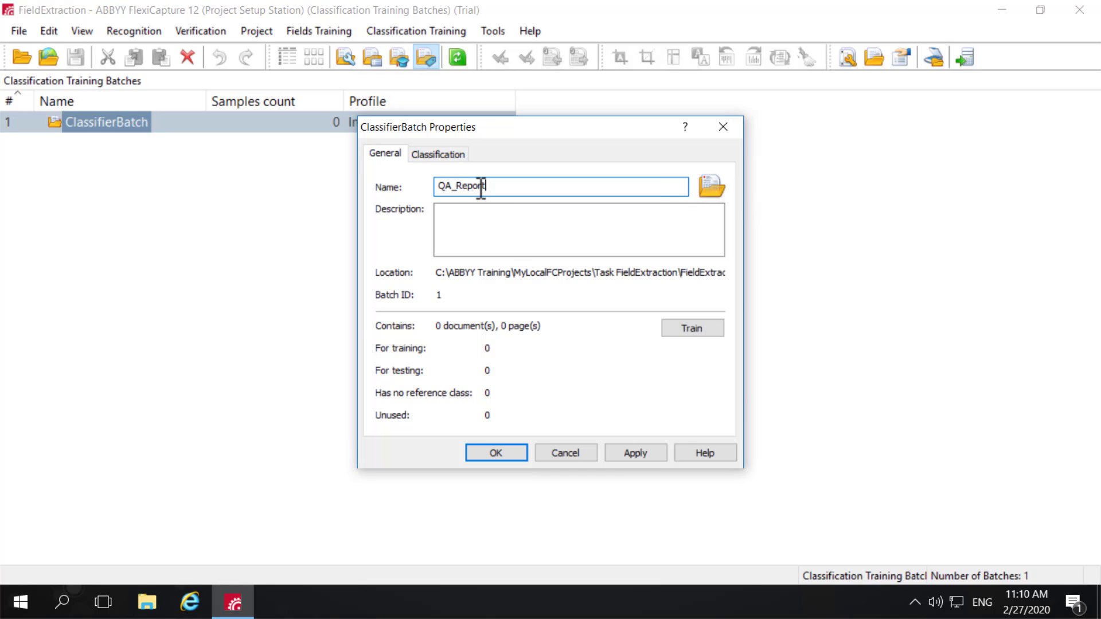
click(644, 456)
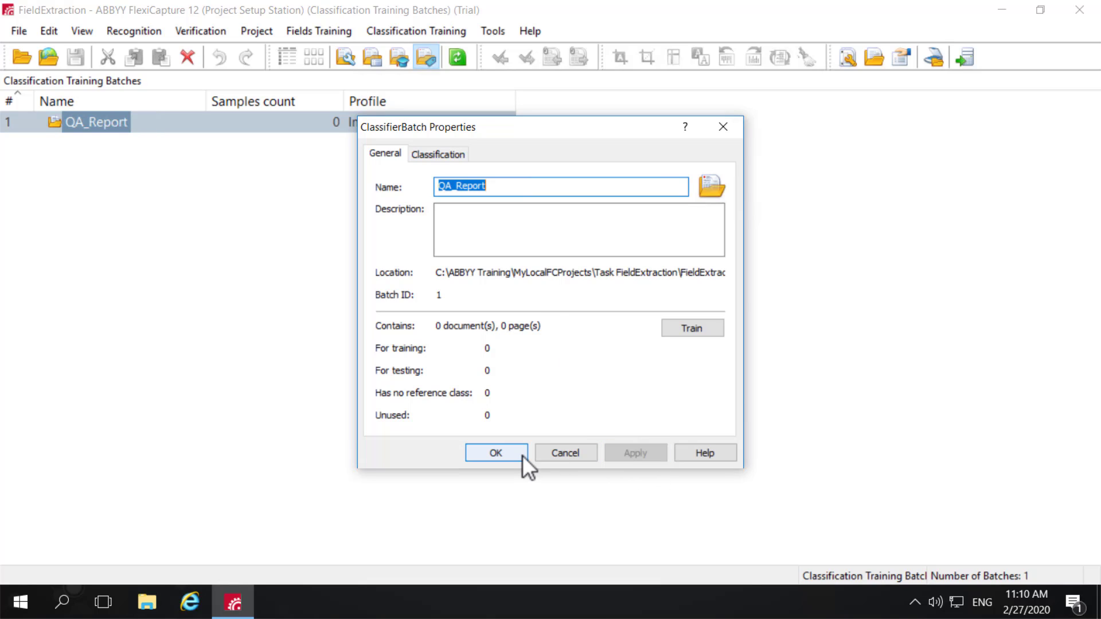
click(522, 455)
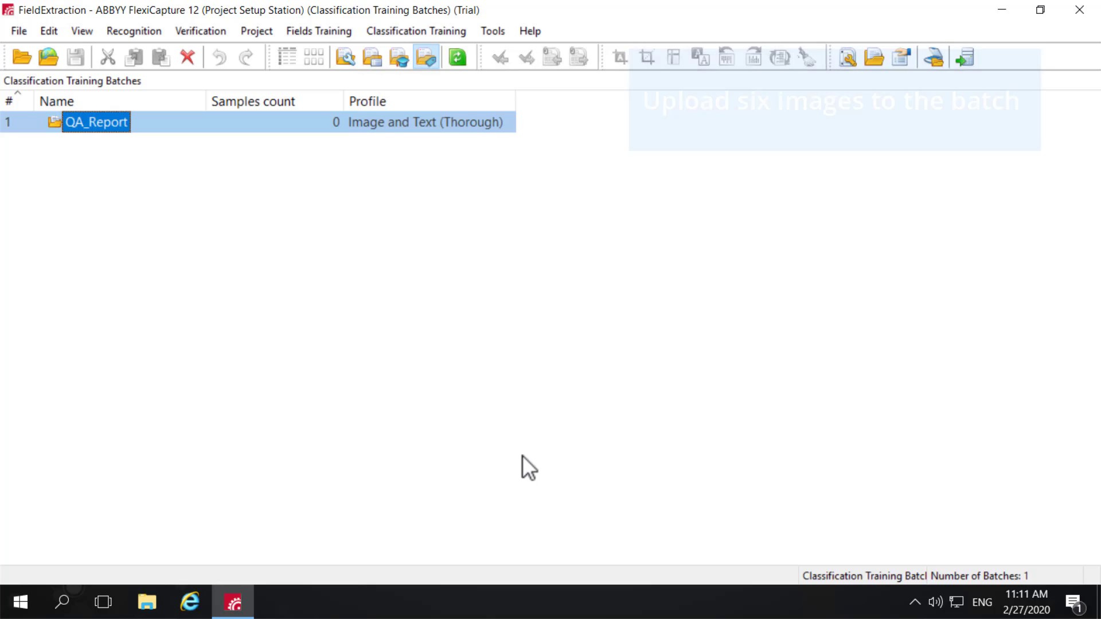
- Load the images left_1 to left_6 from the Left folder into the QA_Report batch and open the batch
right_click(105, 125)
click(148, 160)
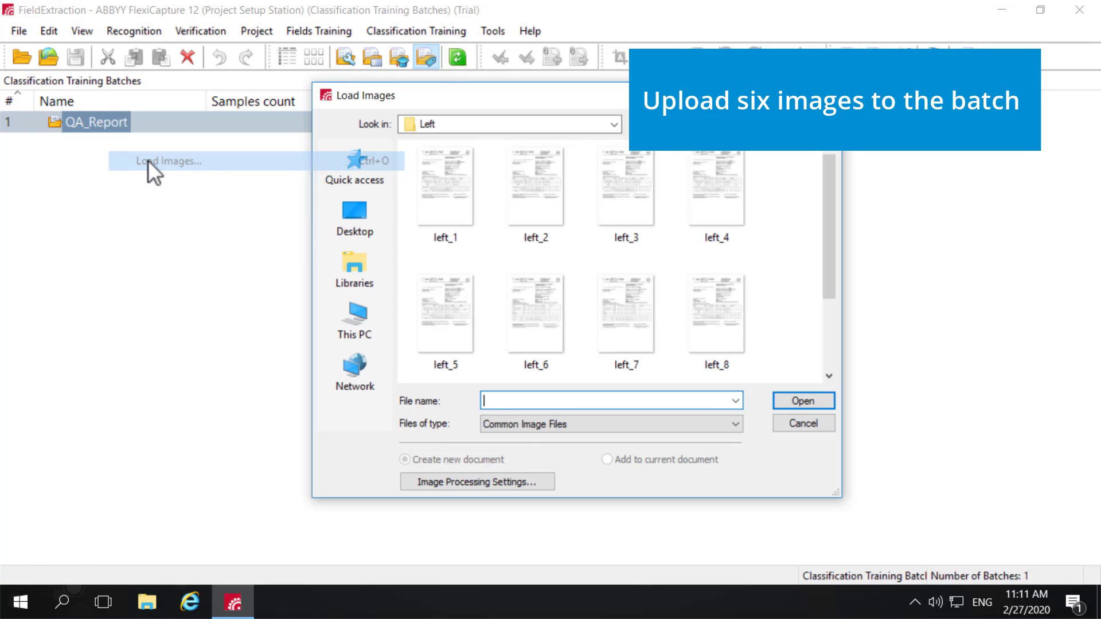
click(448, 188)
shift+click(549, 281)
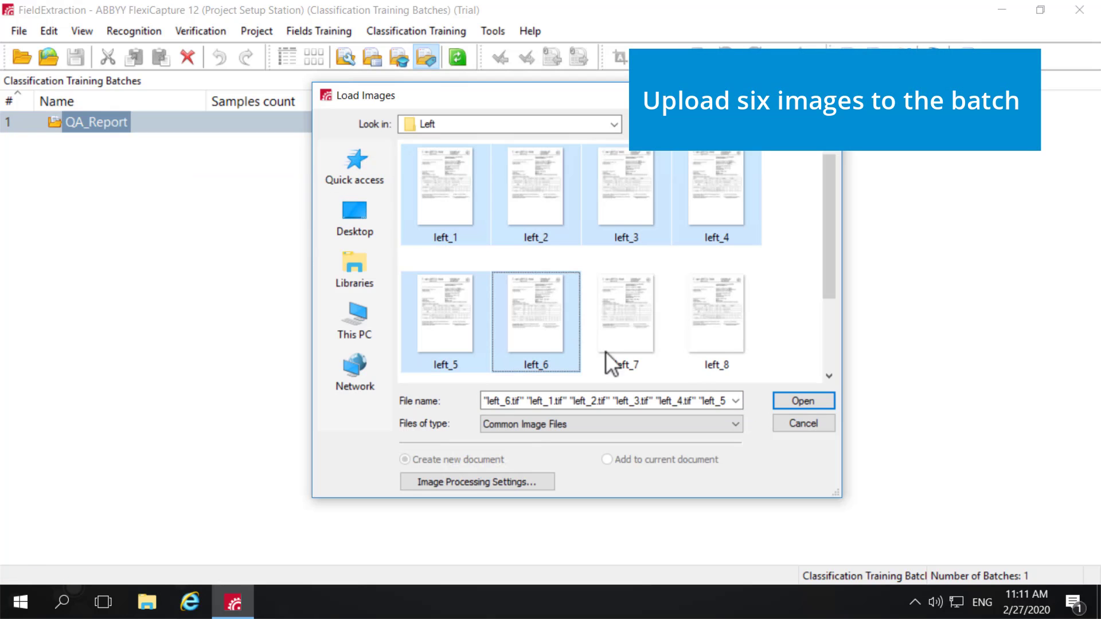
click(805, 401)
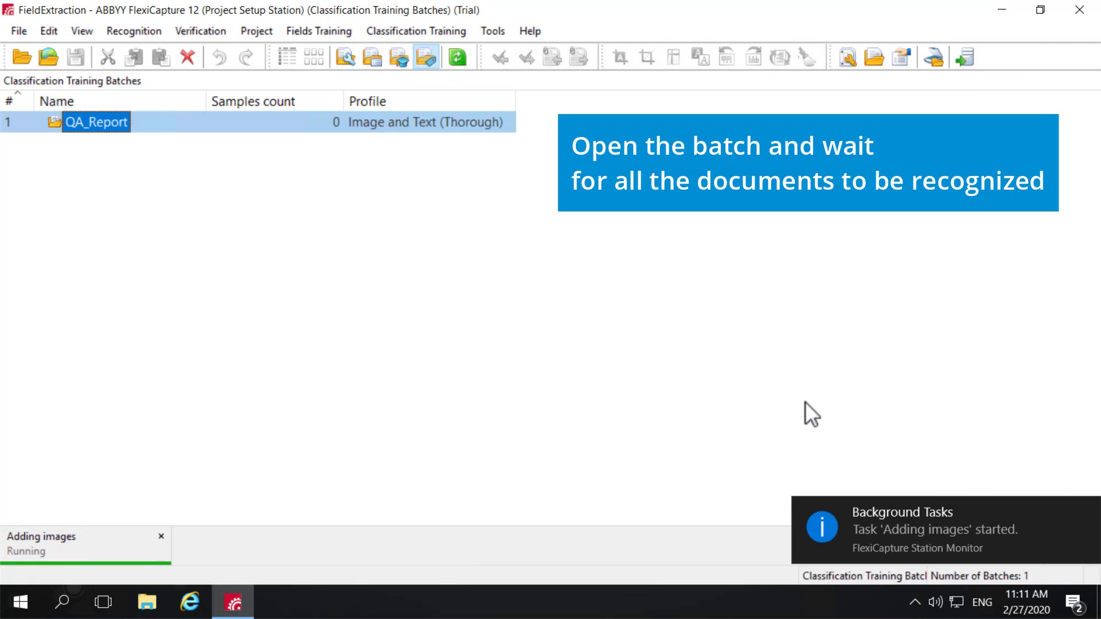
double_click(105, 122)
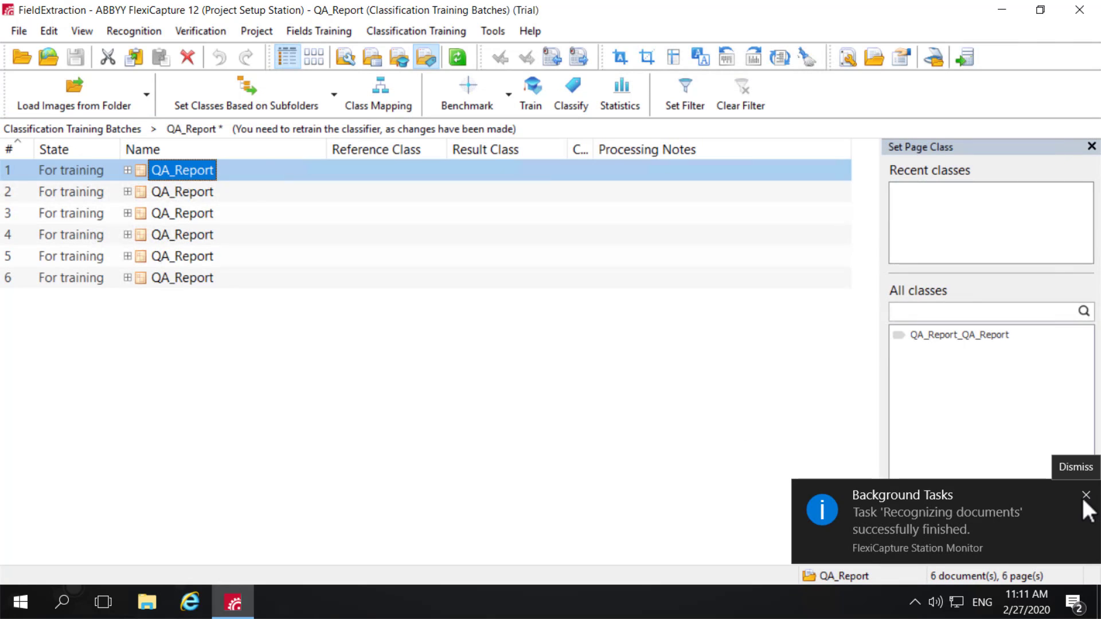
click(1083, 499)
- Select all six documents and add a document class for them based on the QA_Report section with the variant Left
drag(183, 284, 184, 173)
right_click(184, 173)
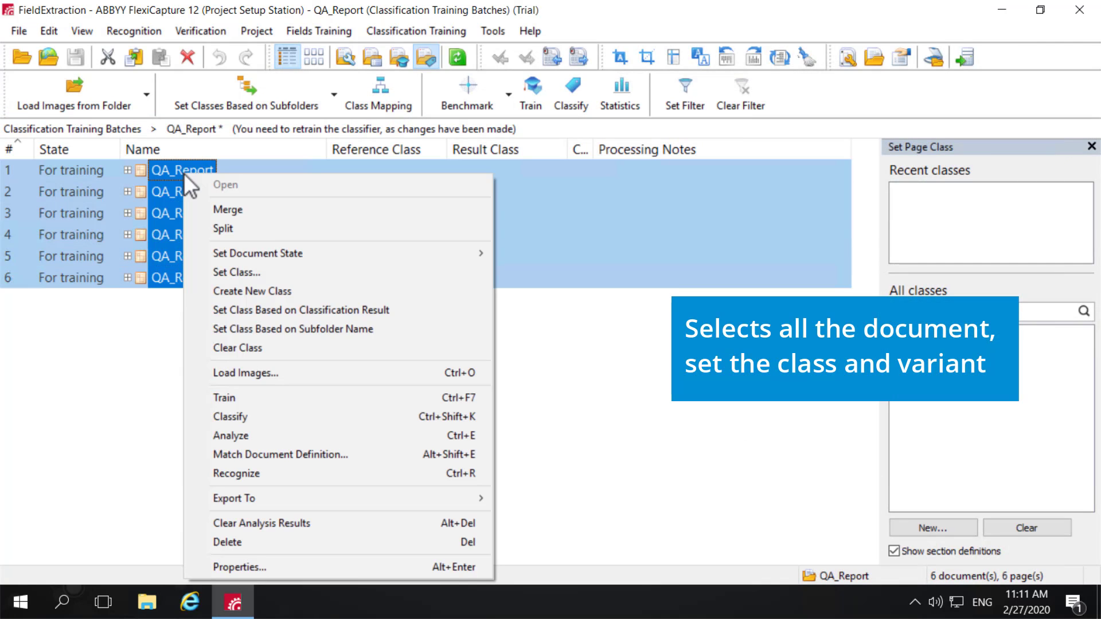
click(256, 274)
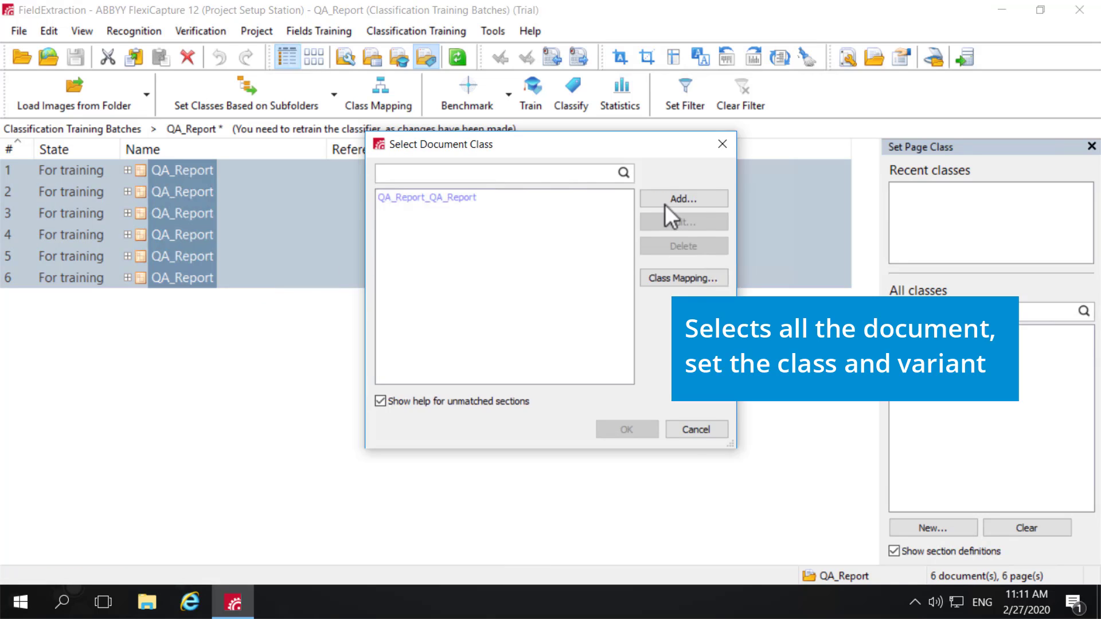
click(686, 195)
click(481, 190)
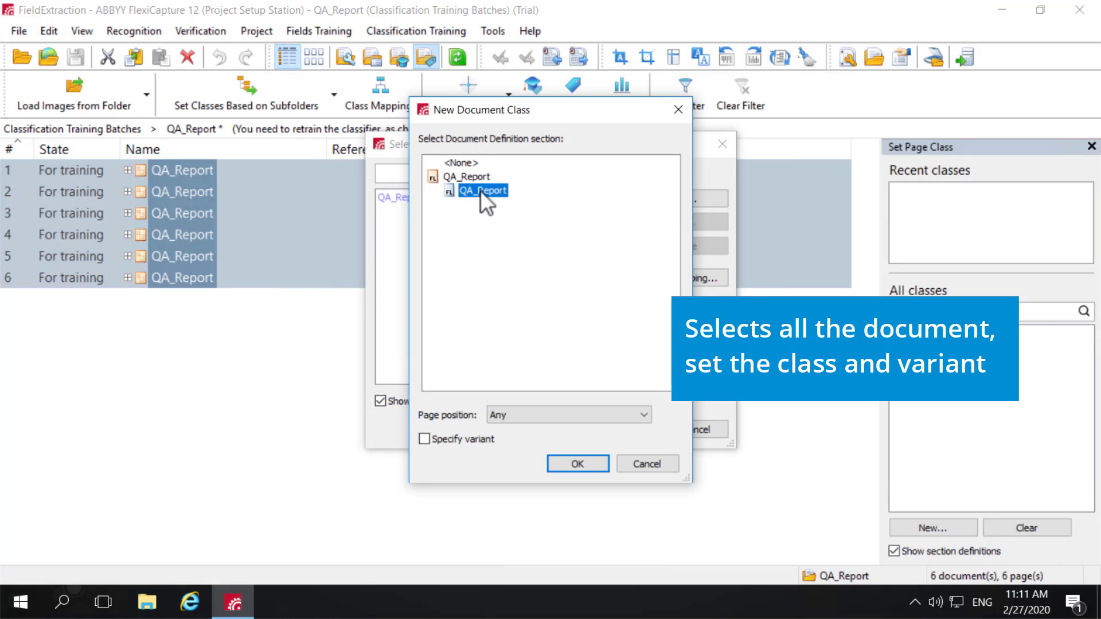
click(424, 439)
click(576, 464)
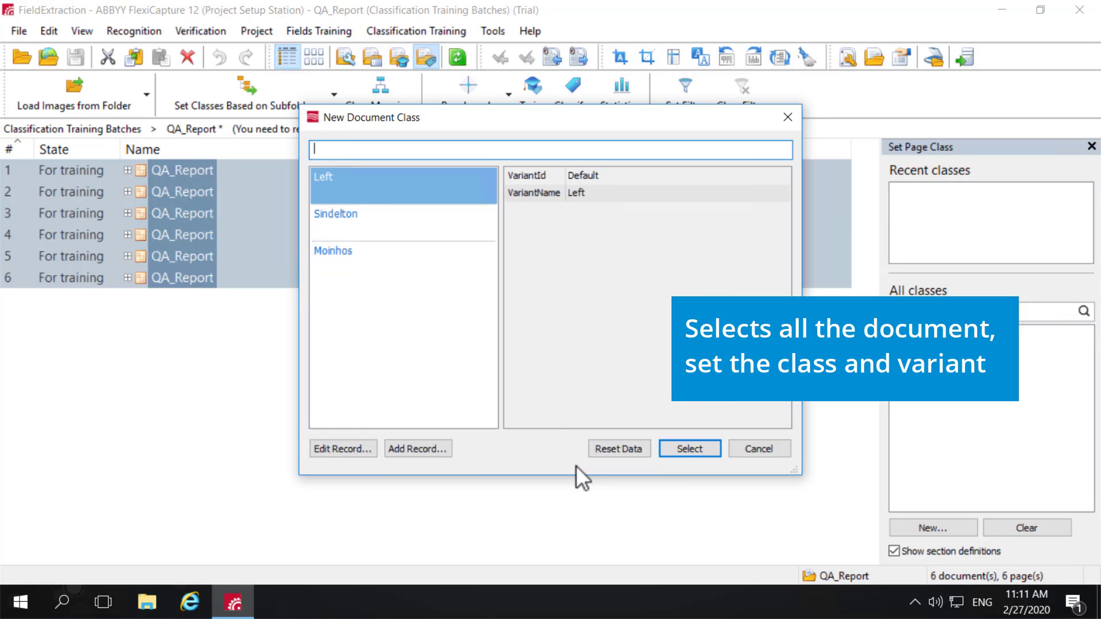
click(415, 184)
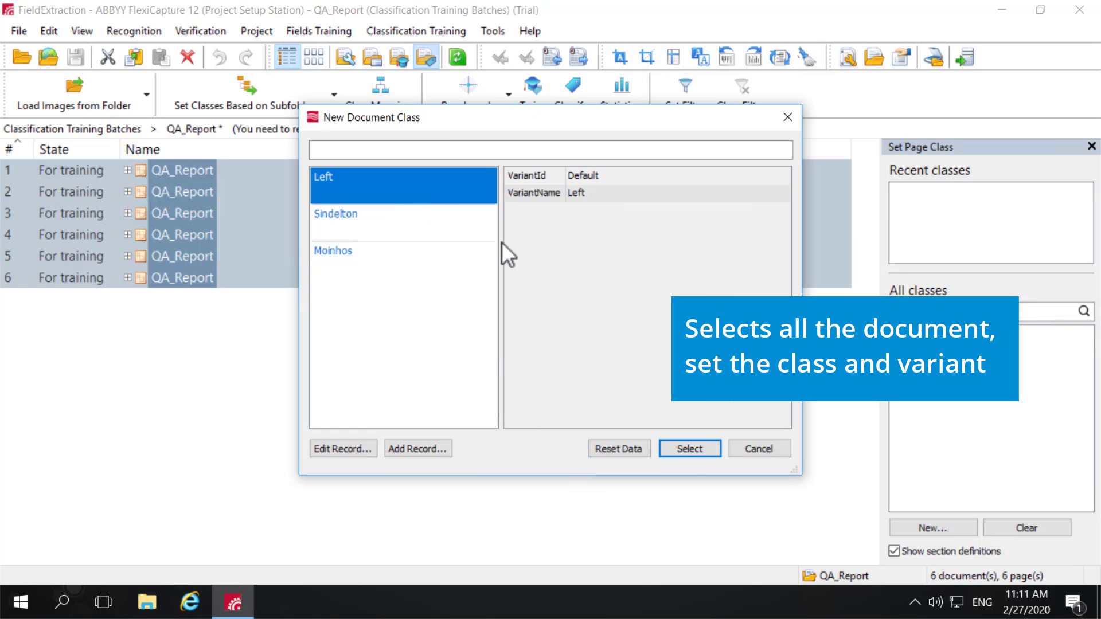
click(684, 449)
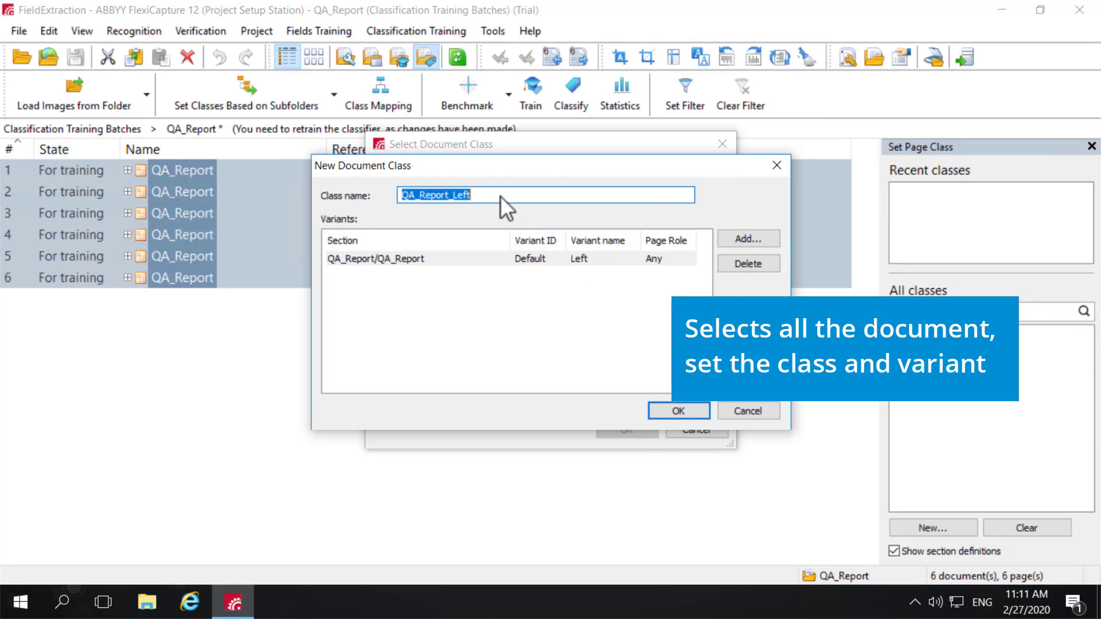
- Name the new document class Left and assign it to the six selected documents
key(BackSpace)
text(Left)
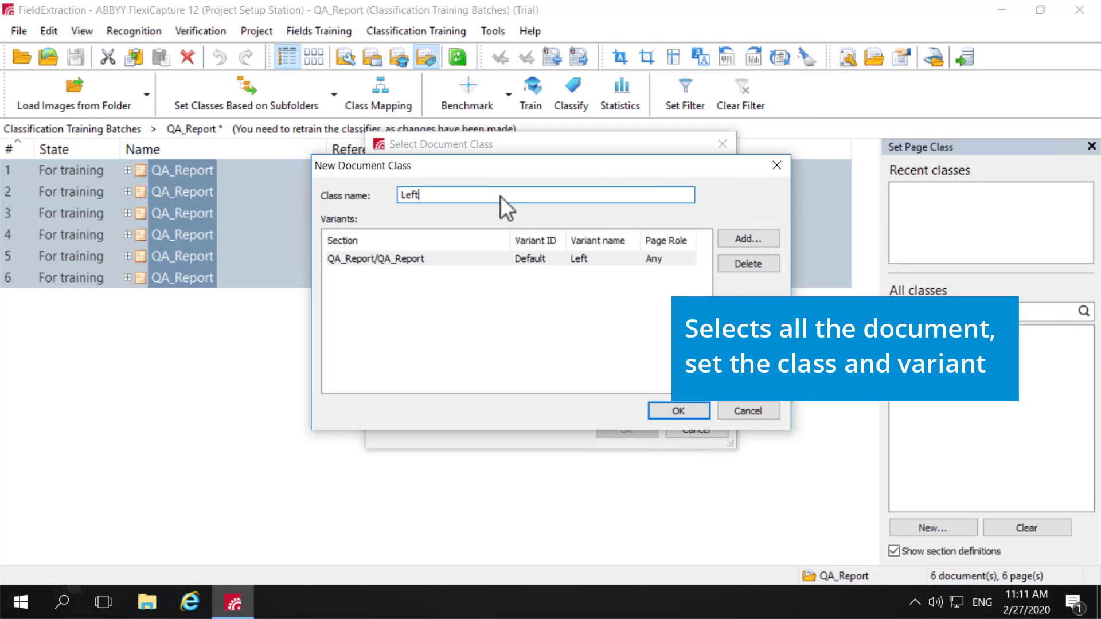
click(685, 414)
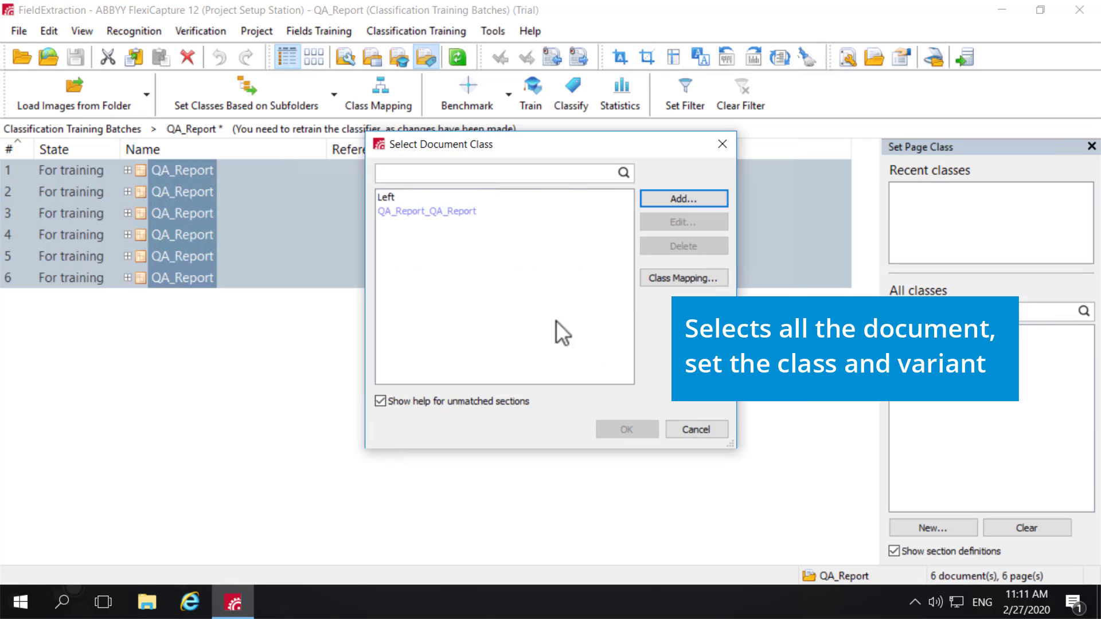
click(392, 194)
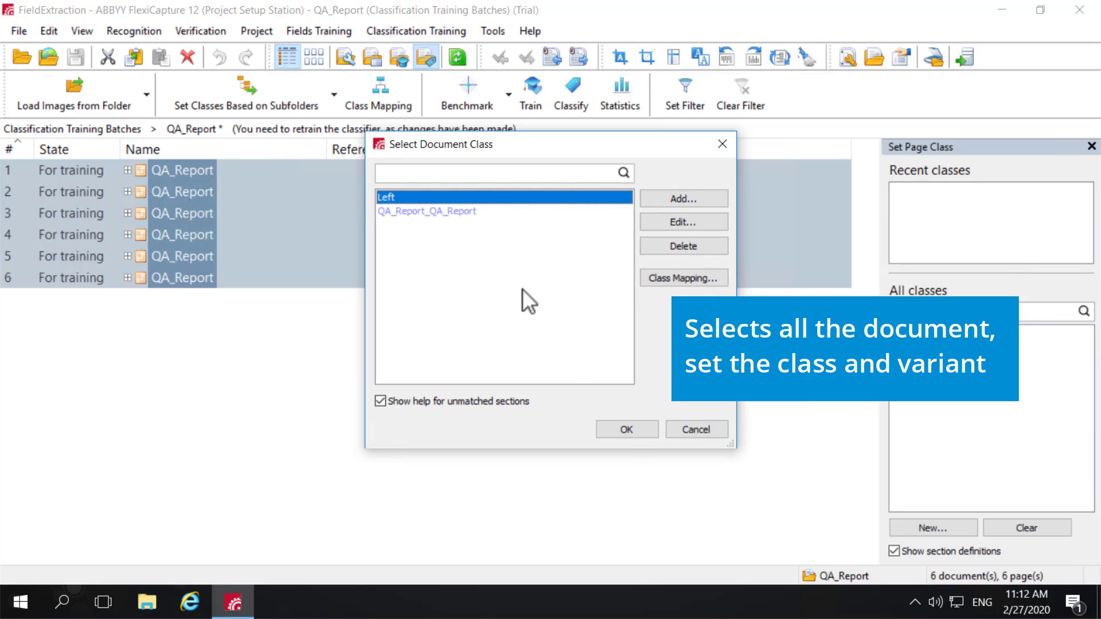
click(632, 432)
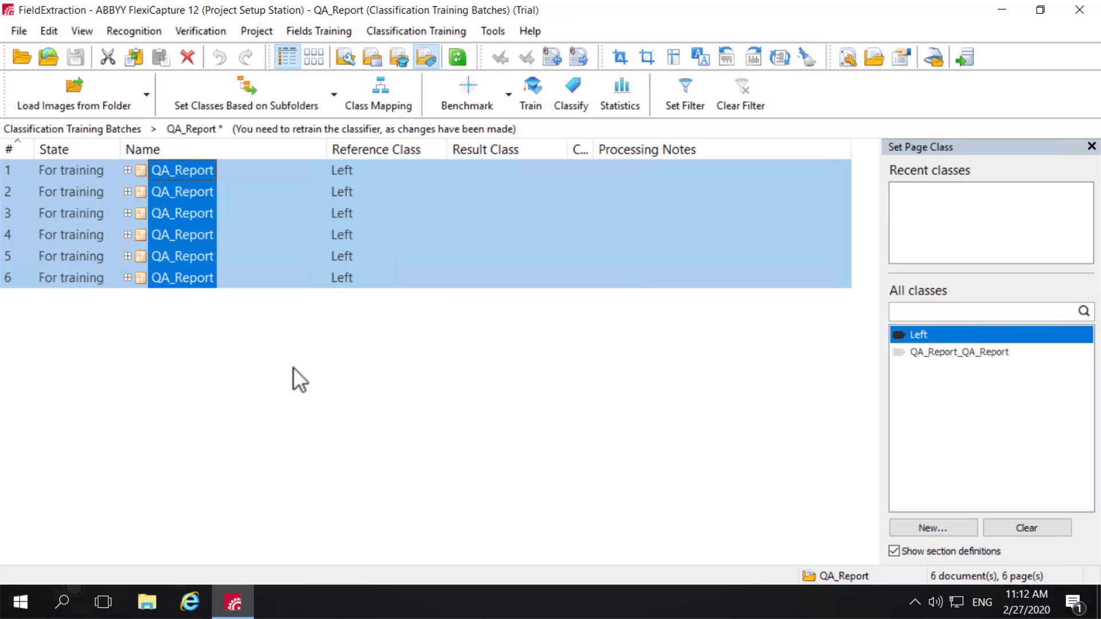
- Load the images minhos_1 to minhos_5 from the Moinhos folder into the open batch
right_click(104, 318)
click(187, 74)
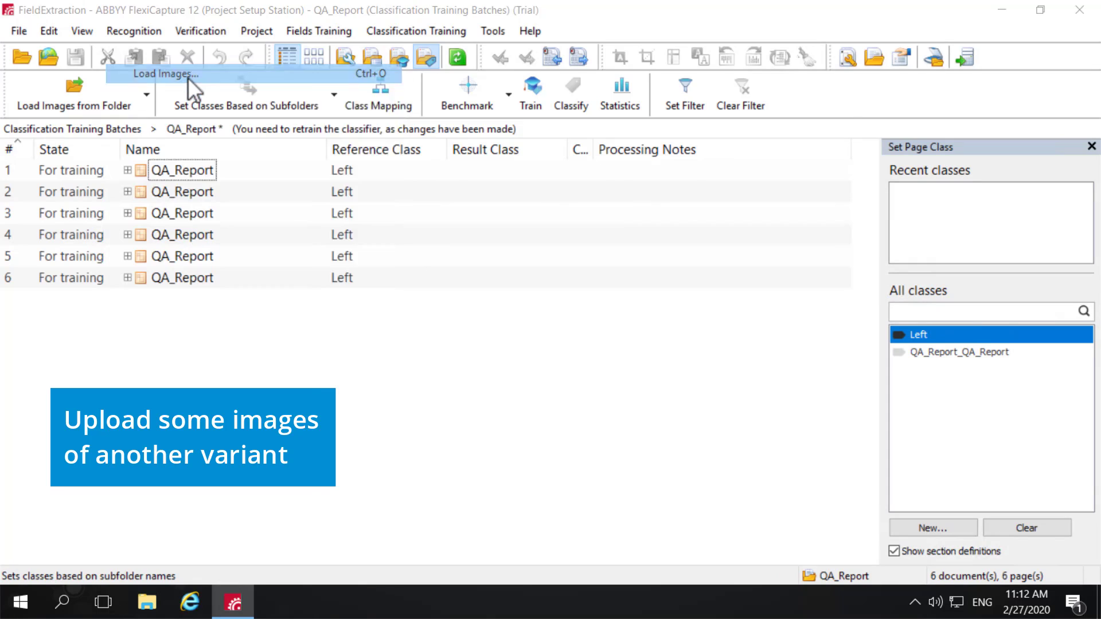
click(662, 124)
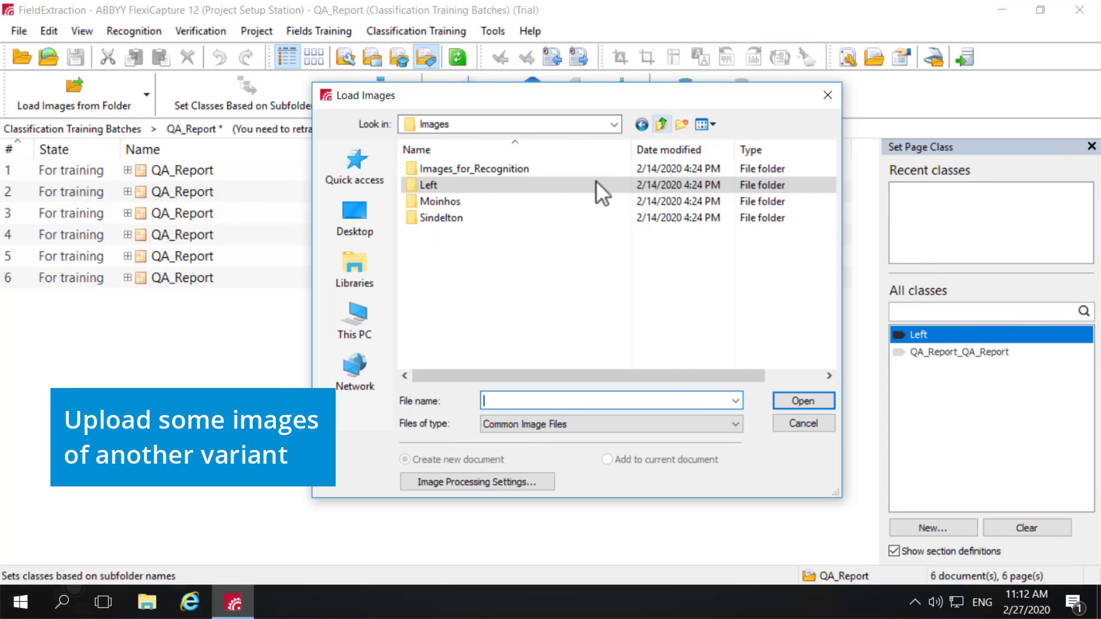
double_click(483, 205)
click(474, 203)
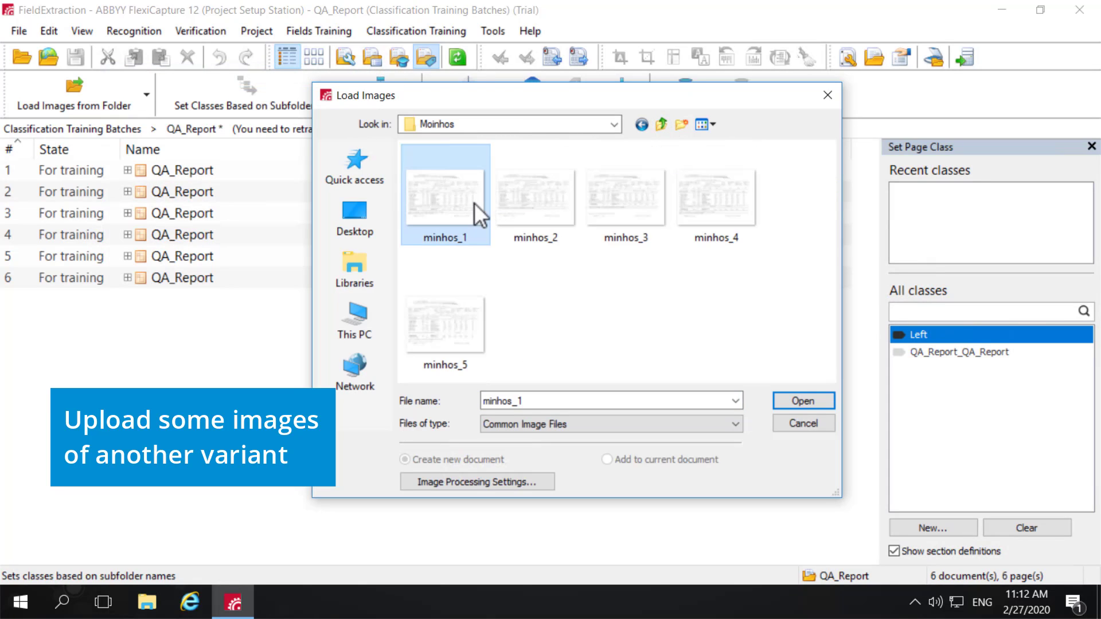
shift+click(477, 321)
click(777, 400)
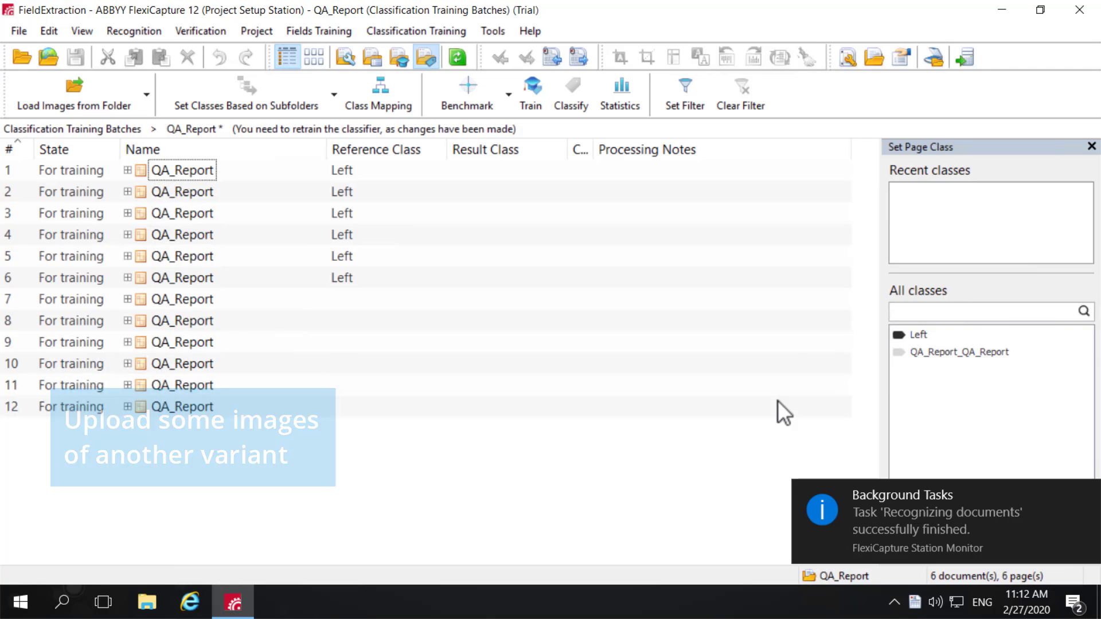
- Select documents 7 to 12 and add a document class for them based on the QA_Report section with the variant Moinhos
click(190, 299)
shift+click(198, 407)
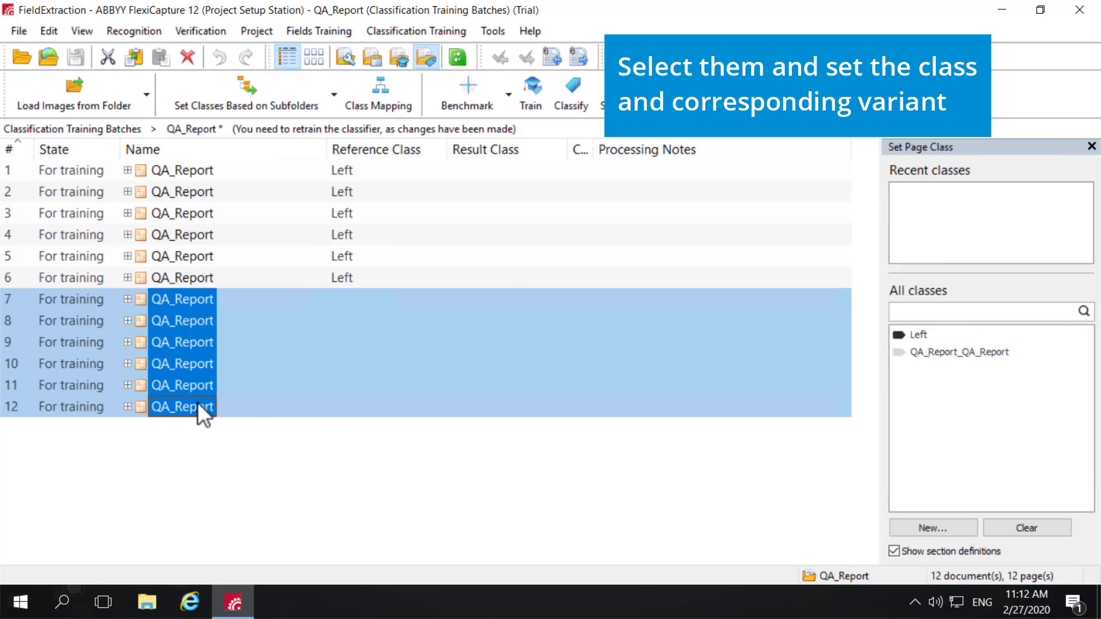
right_click(198, 405)
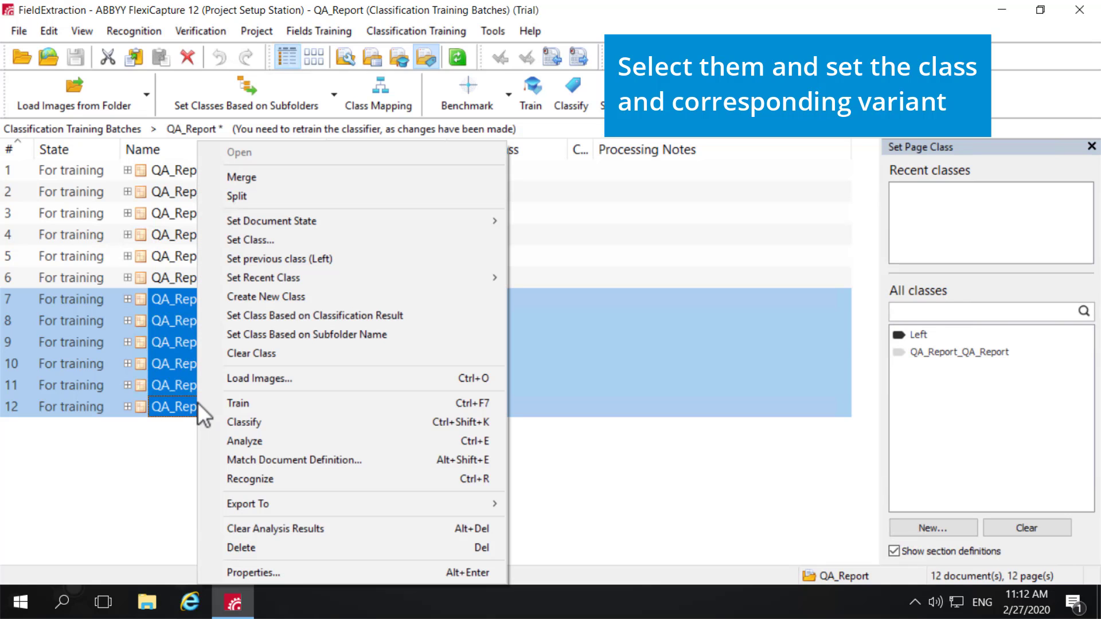
click(293, 241)
click(687, 196)
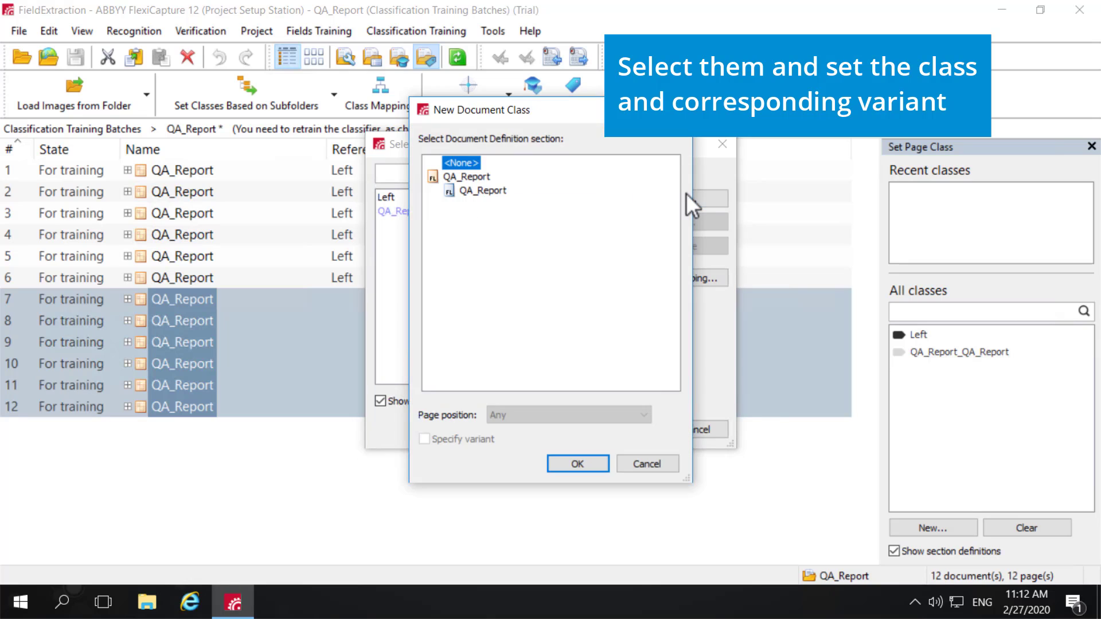
click(469, 193)
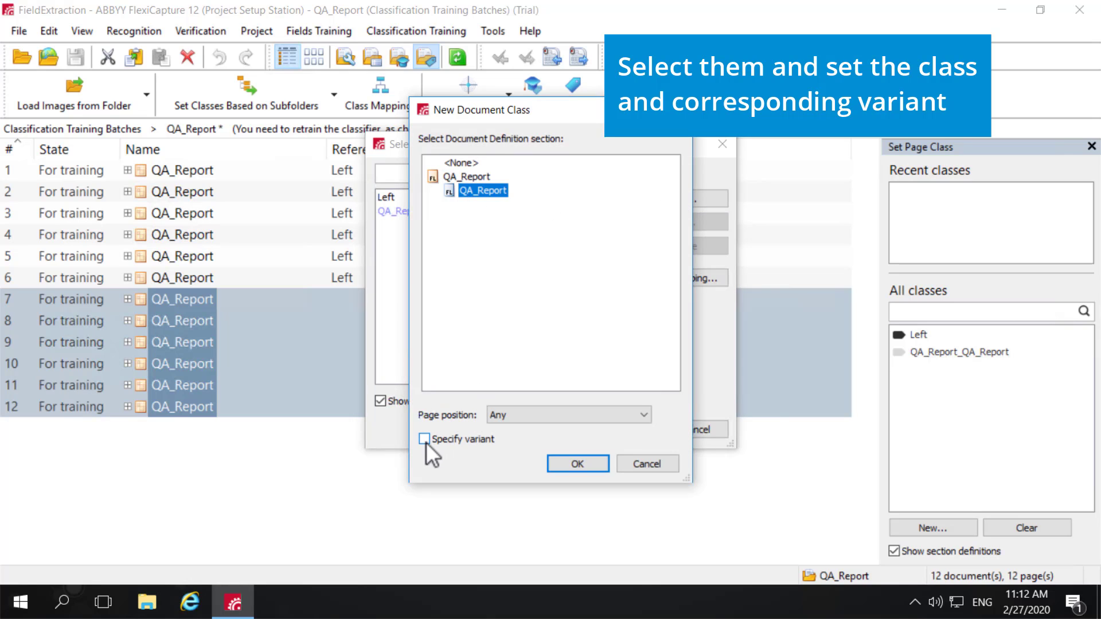
click(424, 439)
click(590, 463)
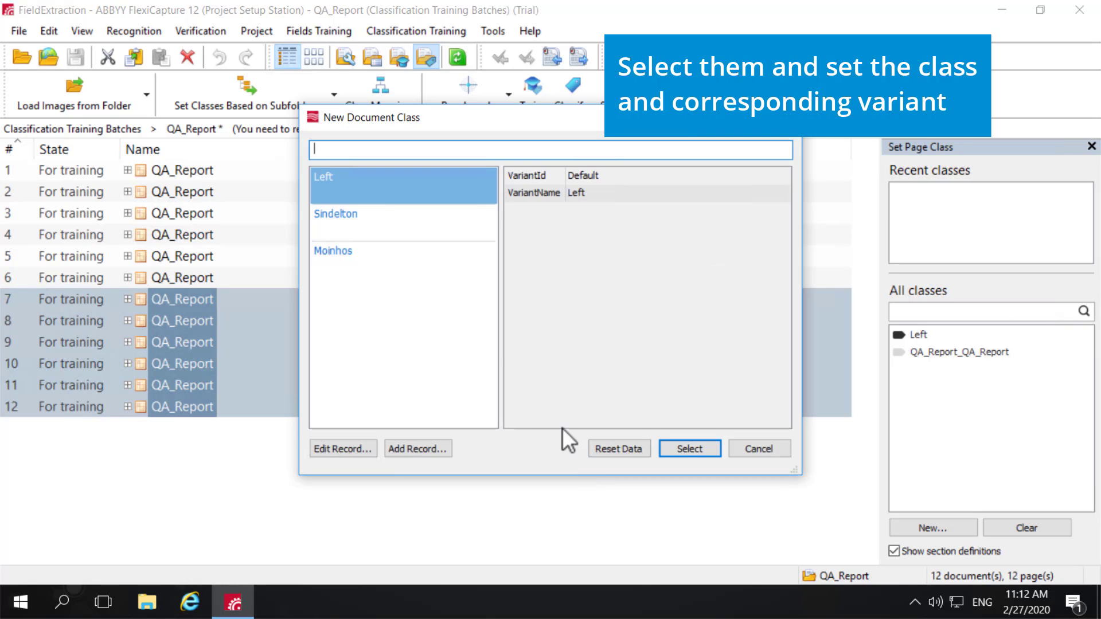
click(383, 250)
click(688, 447)
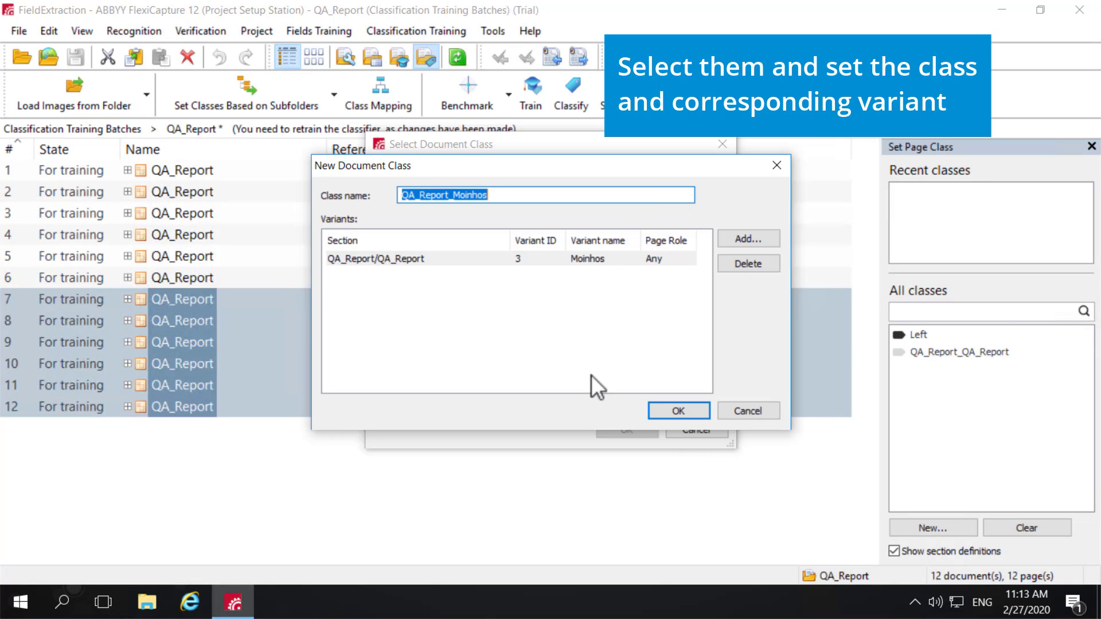
- Name the new document class Moinhos and assign it to documents 7 to 12
key(BackSpace)
text(M)
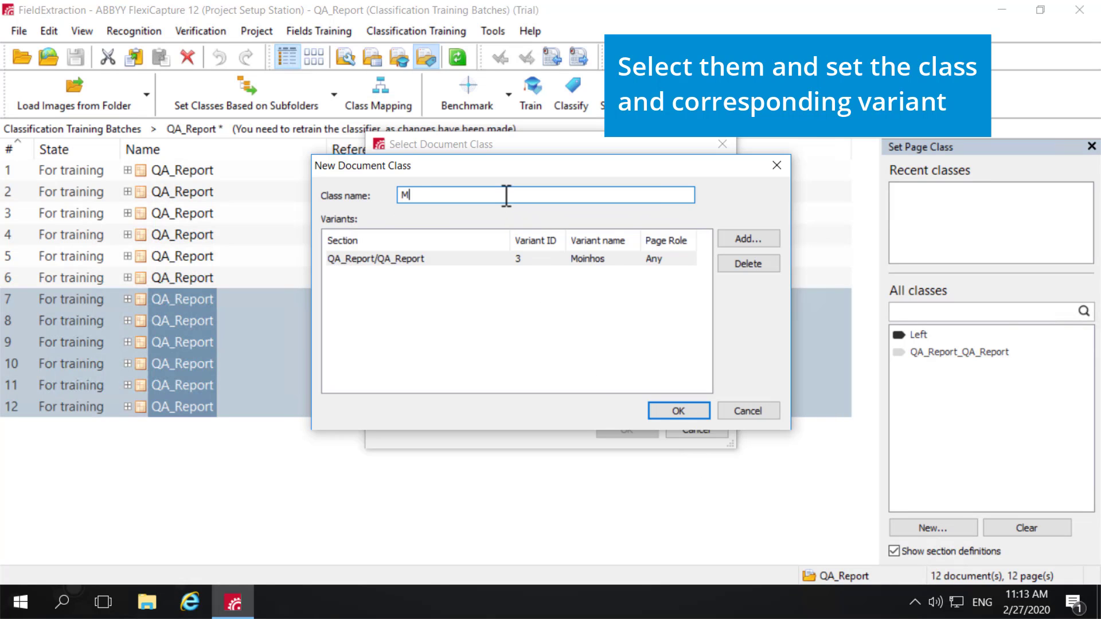
text(oinhos)
click(683, 412)
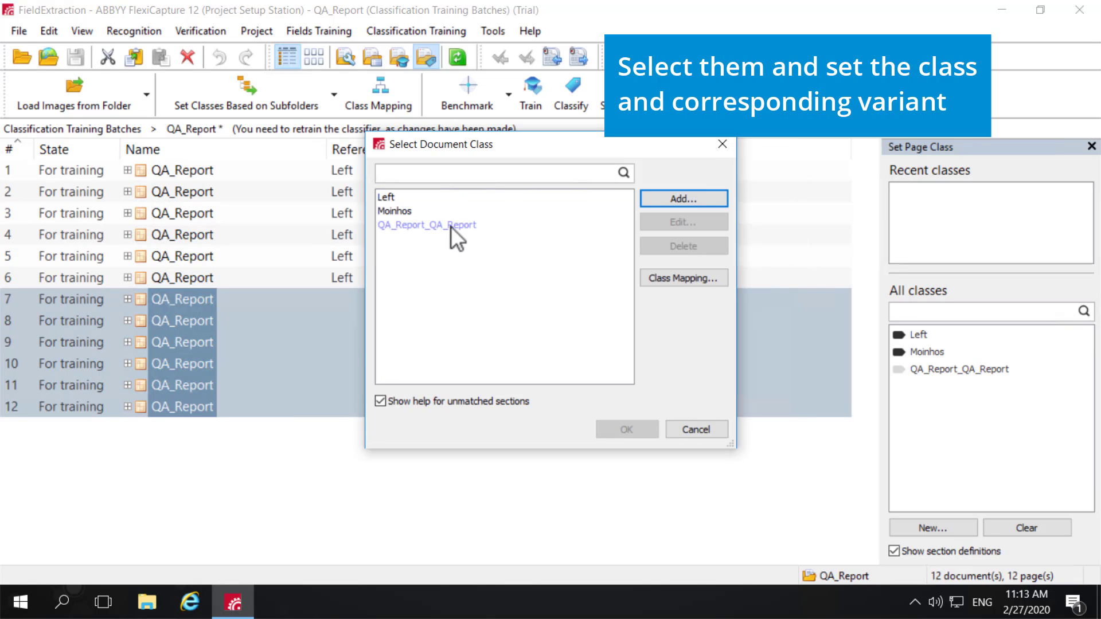
click(421, 212)
click(621, 430)
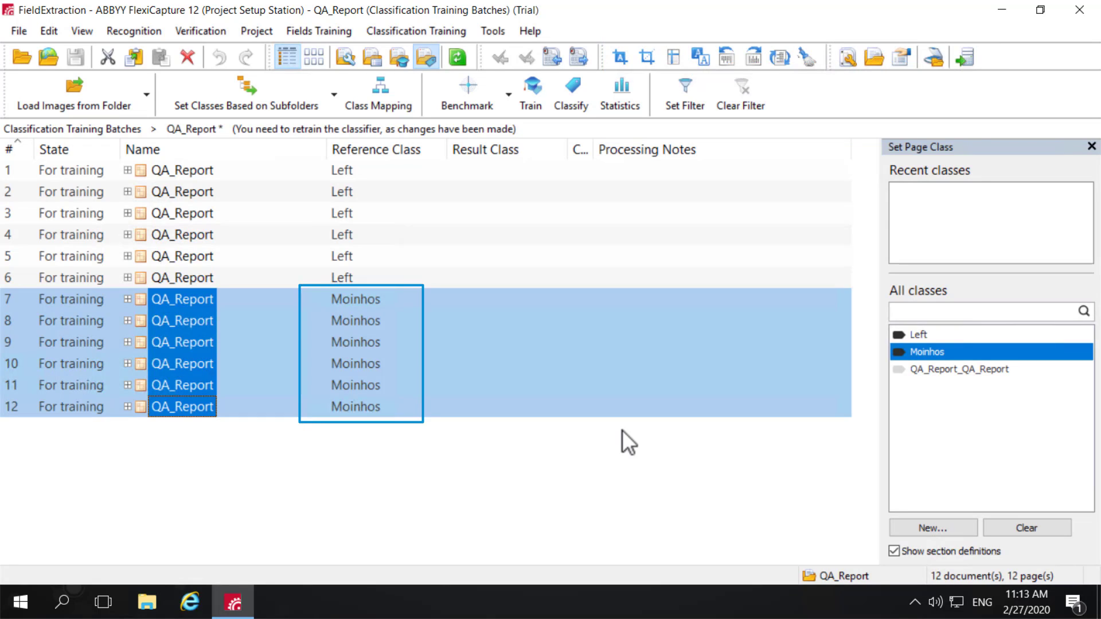
- Return to the list of classification training batches and train the QA_Report batch's classifier
click(125, 129)
right_click(118, 119)
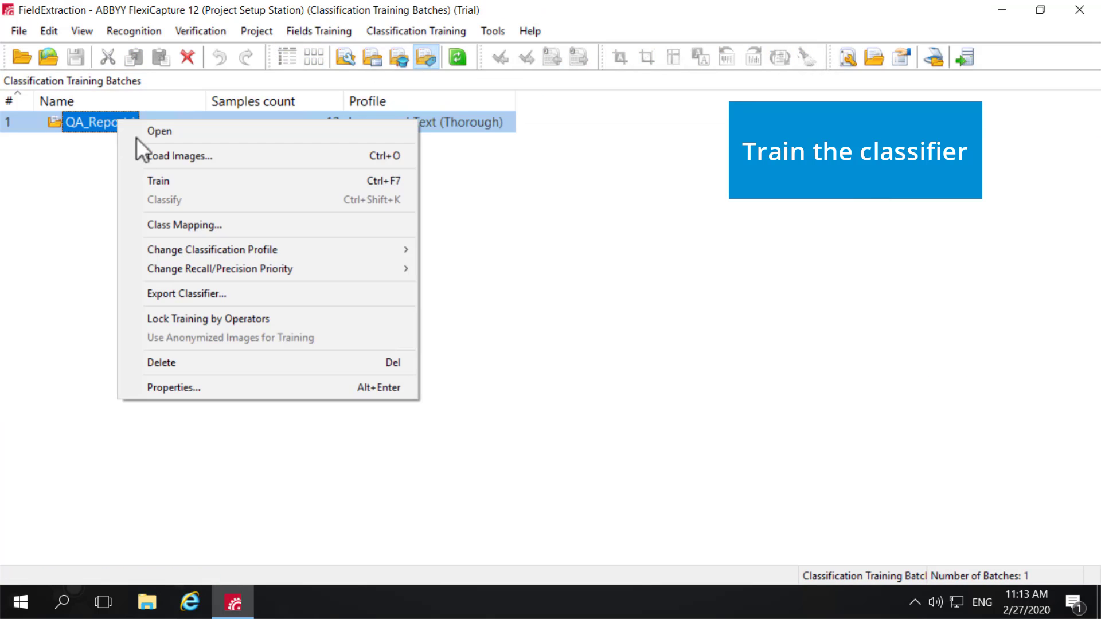
click(167, 184)
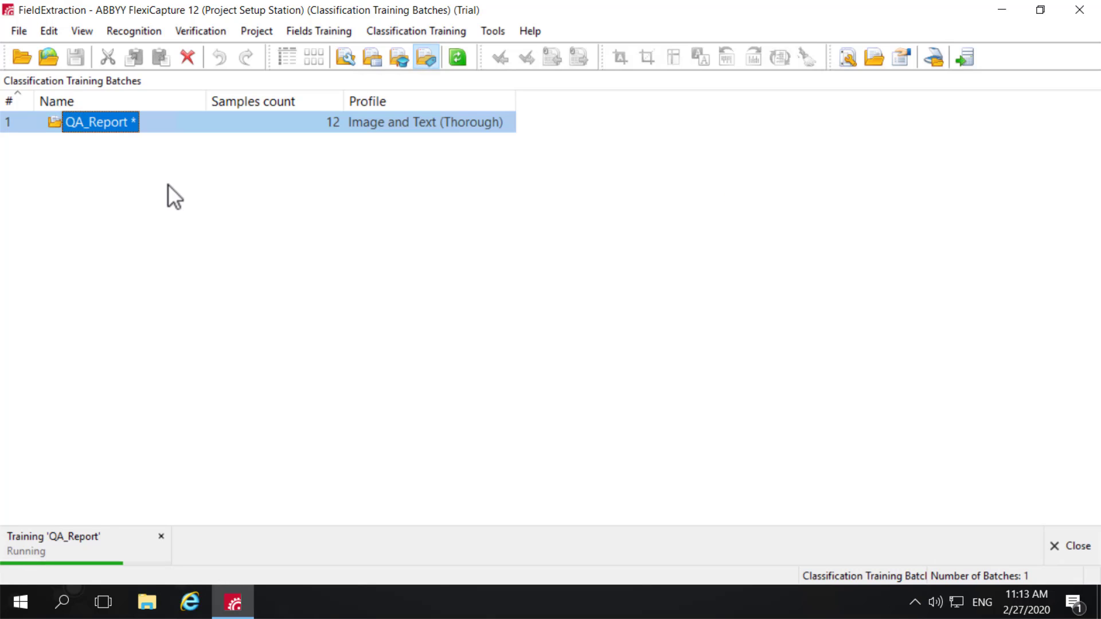
- In the project's recognition properties, add German to English as the full-text recognition languages
click(1085, 495)
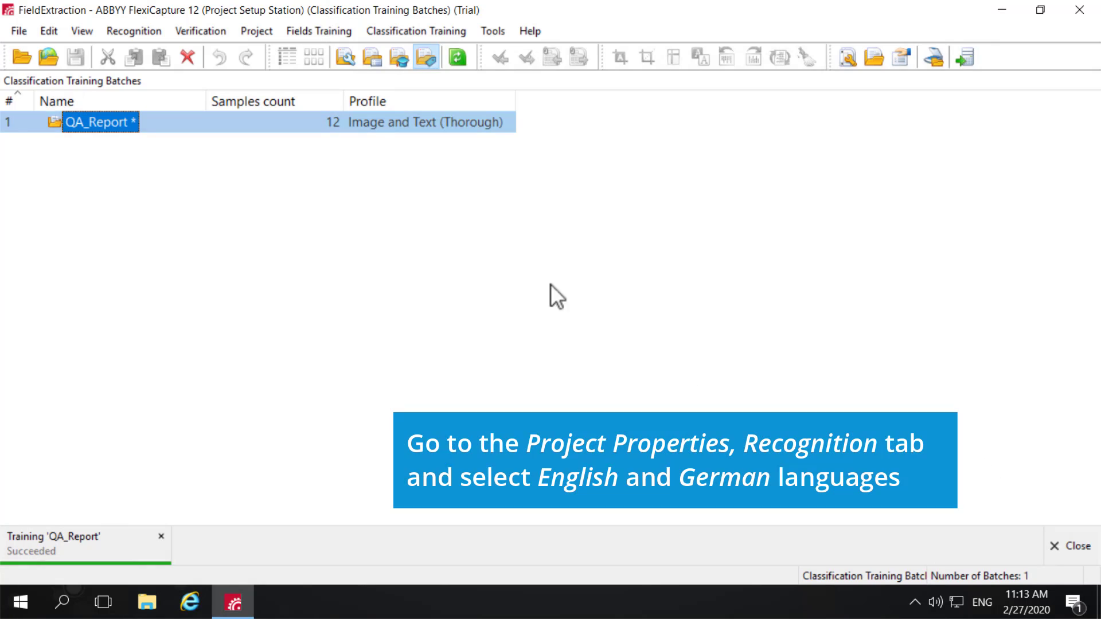
click(259, 31)
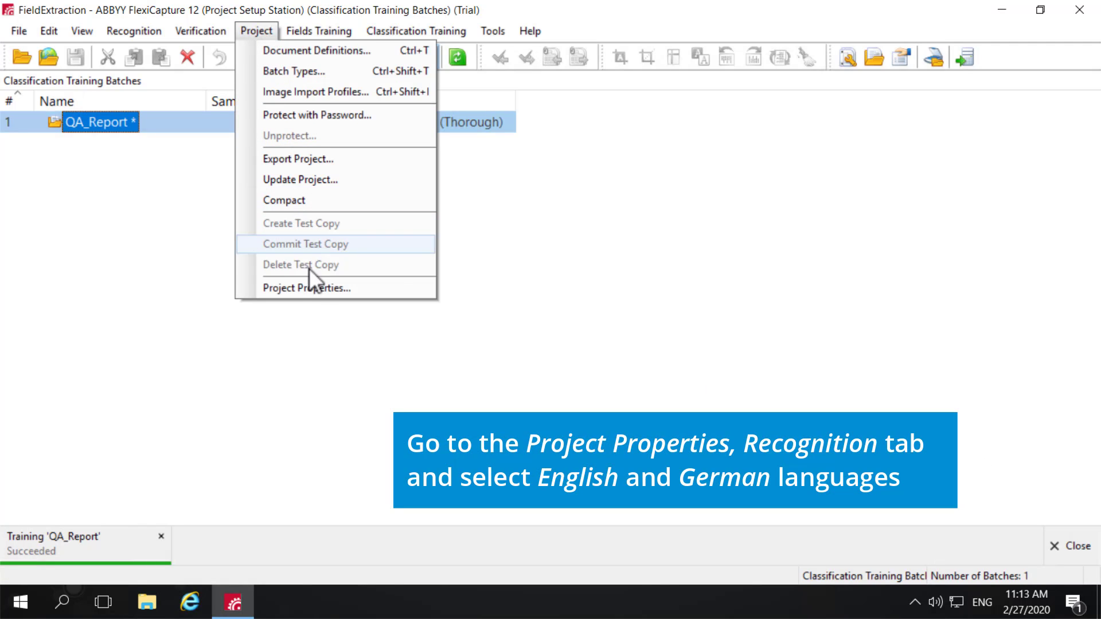
click(311, 287)
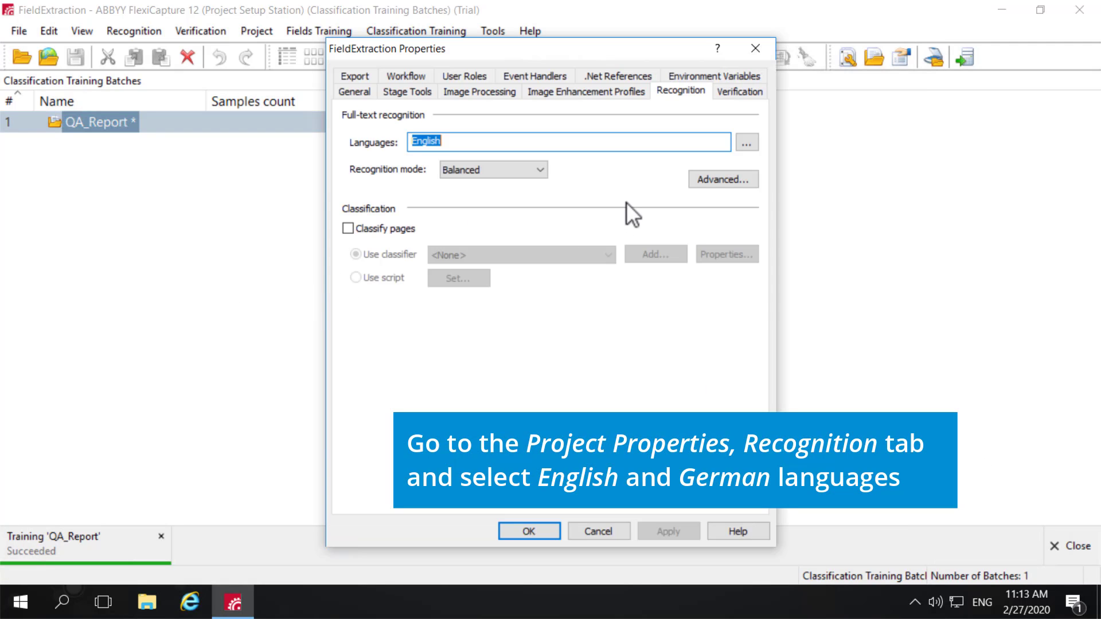
click(748, 143)
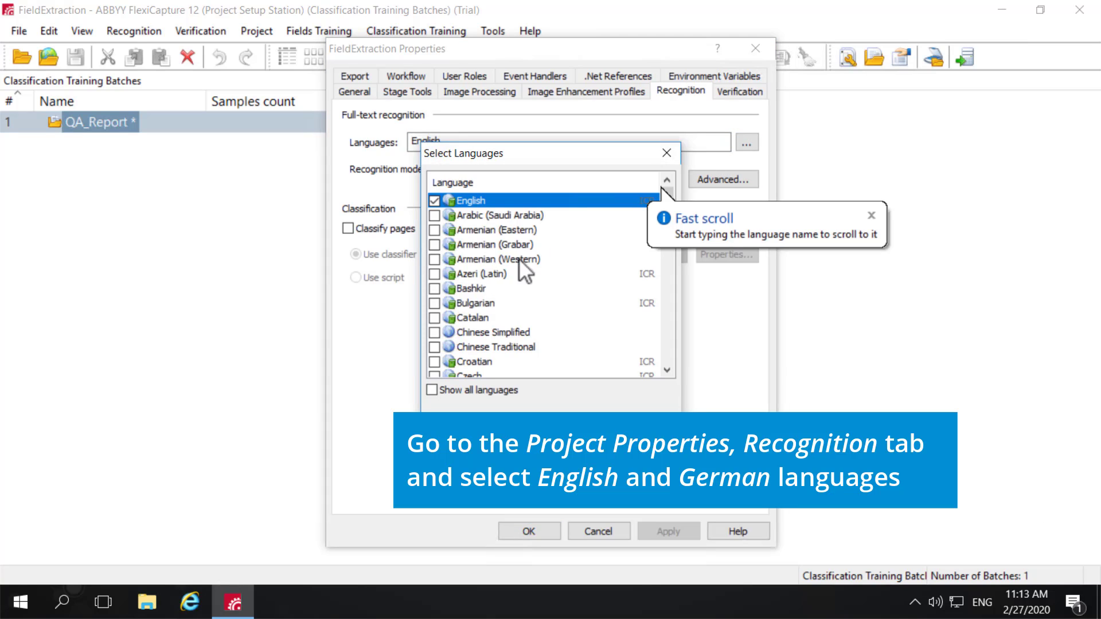
scroll(446, 281, down, 3)
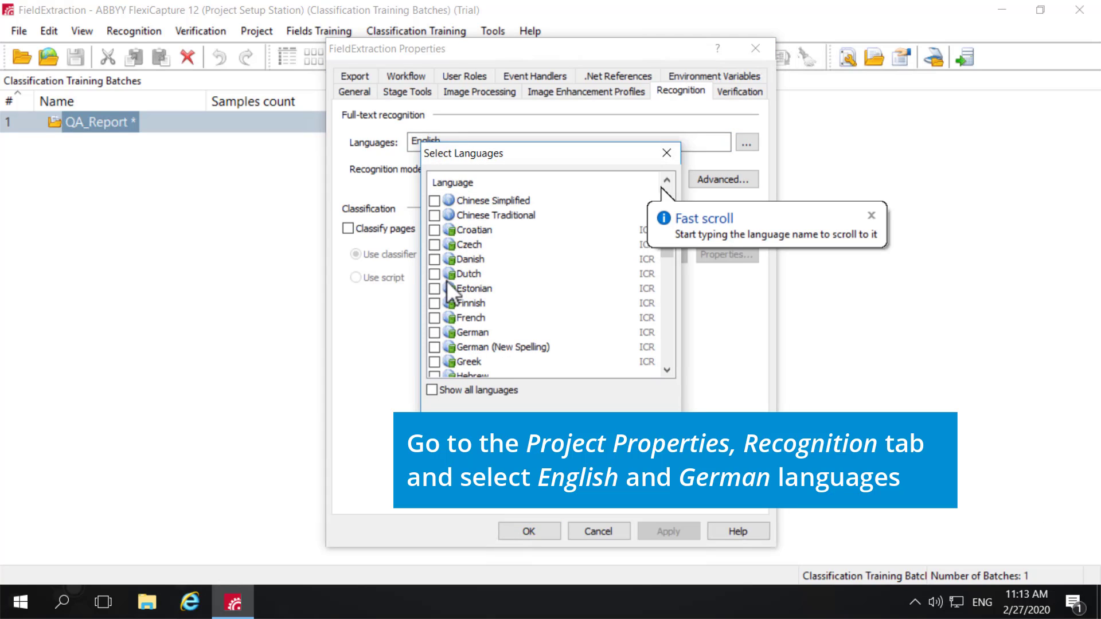
click(434, 332)
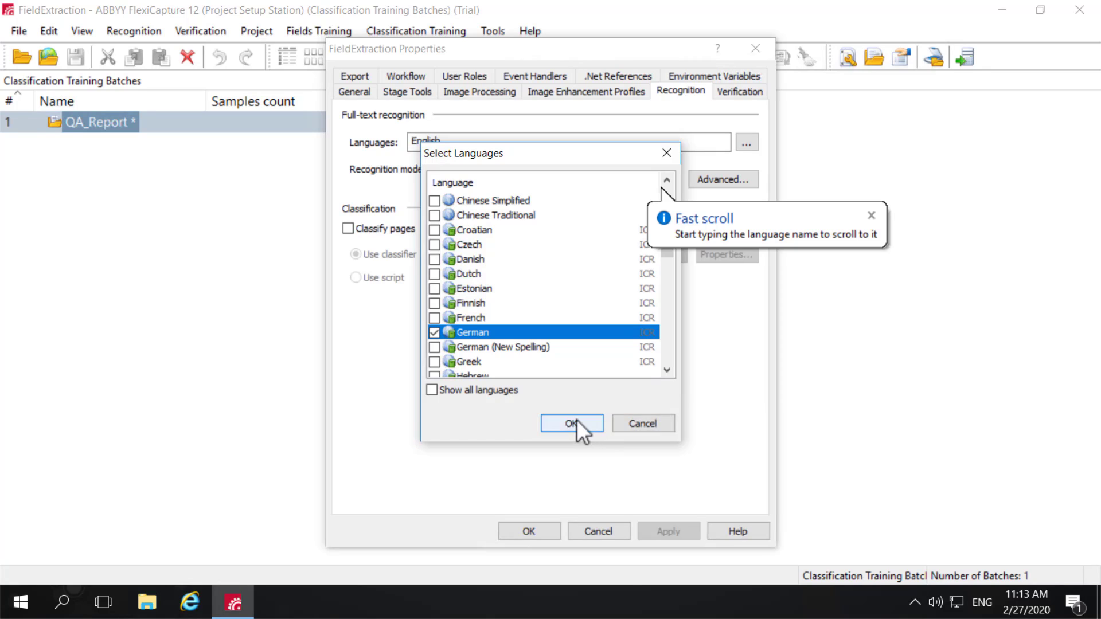
click(577, 419)
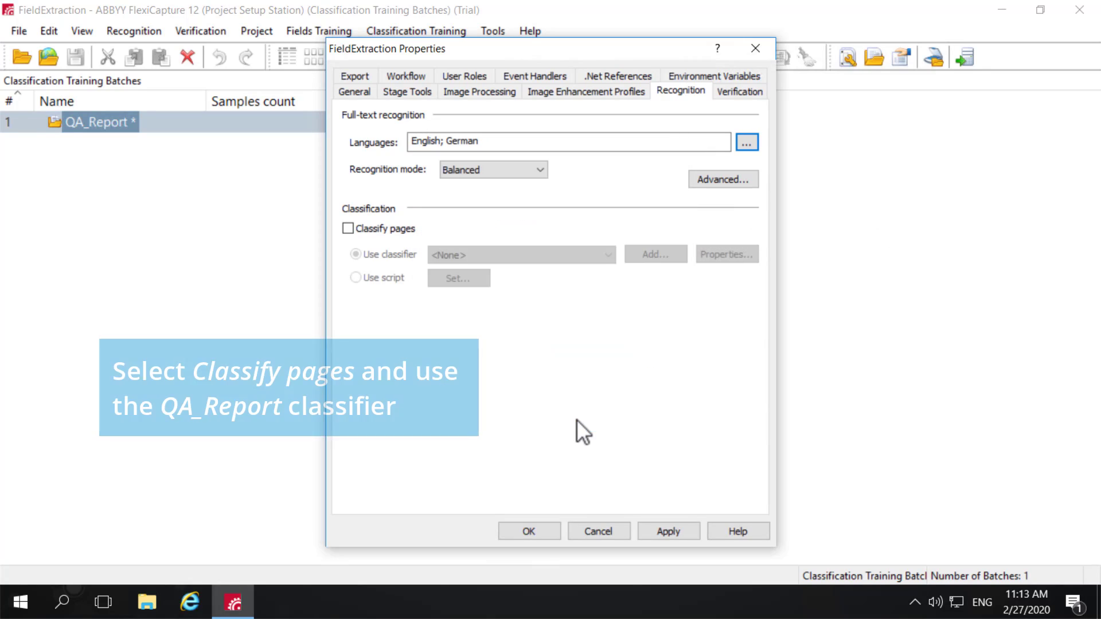
- Enable page classification with the QA_Report classifier and apply the project properties
click(349, 227)
click(486, 256)
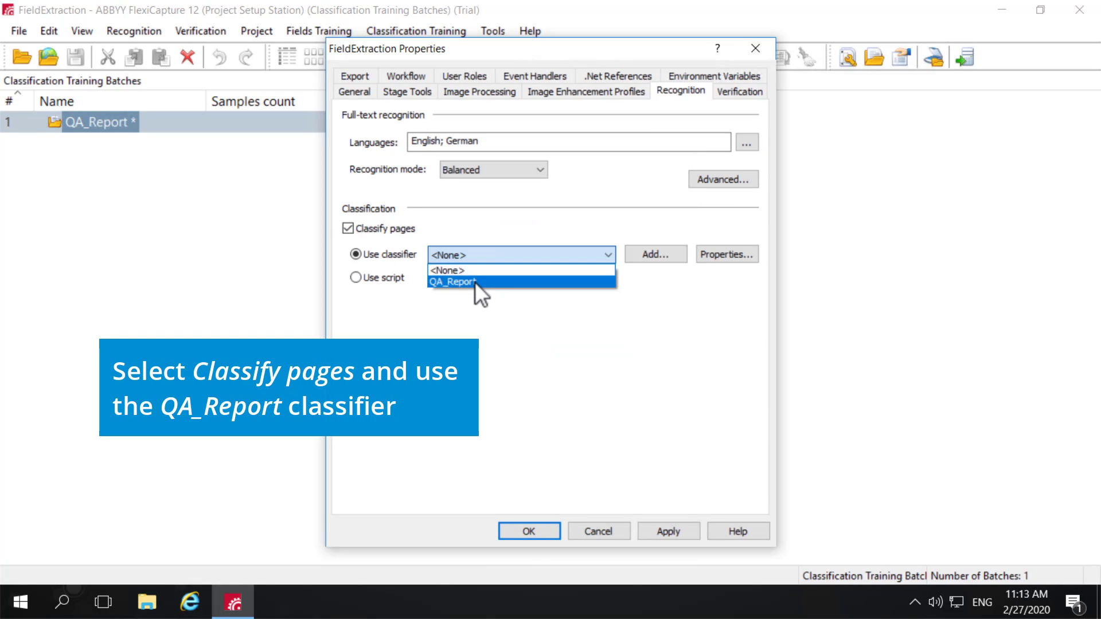
click(474, 281)
click(669, 531)
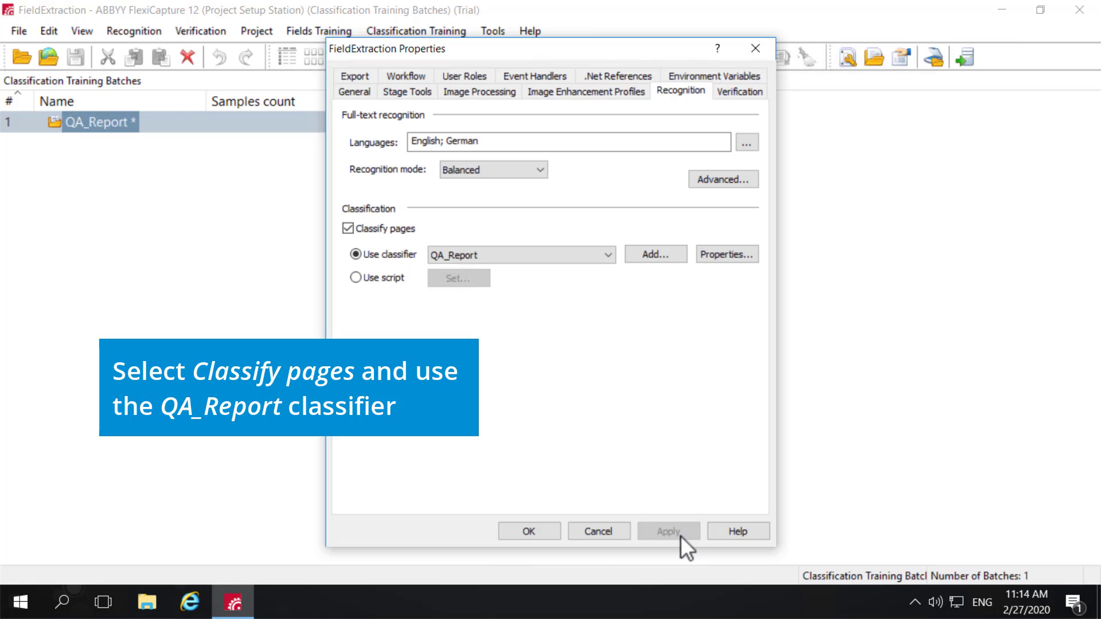
click(535, 533)
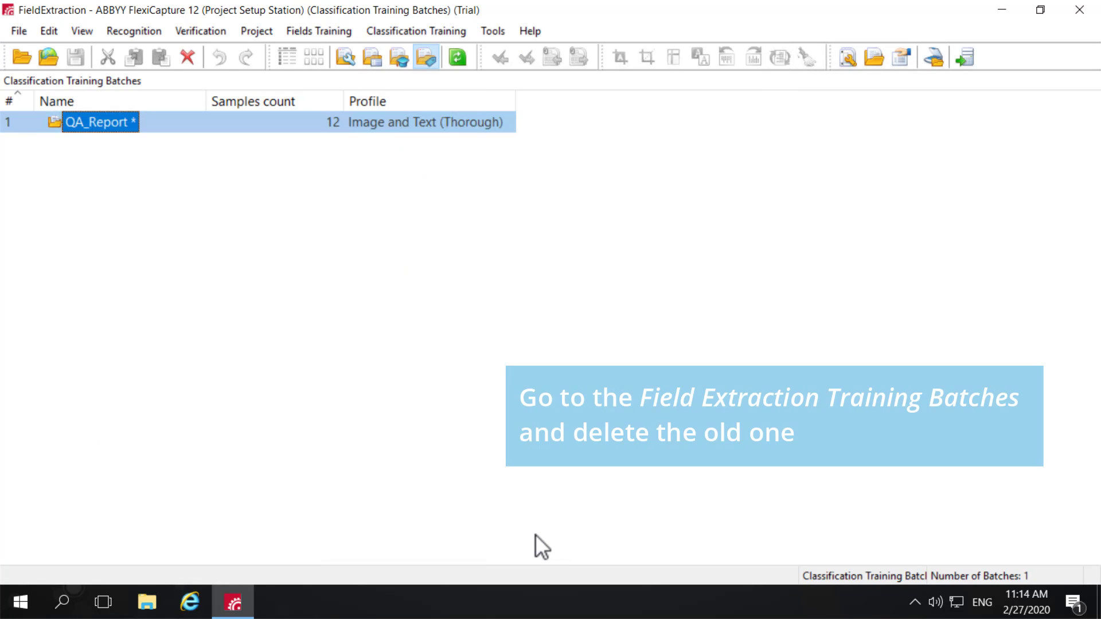
- Show the field extraction training batches and delete the old QA_Report batch
click(85, 30)
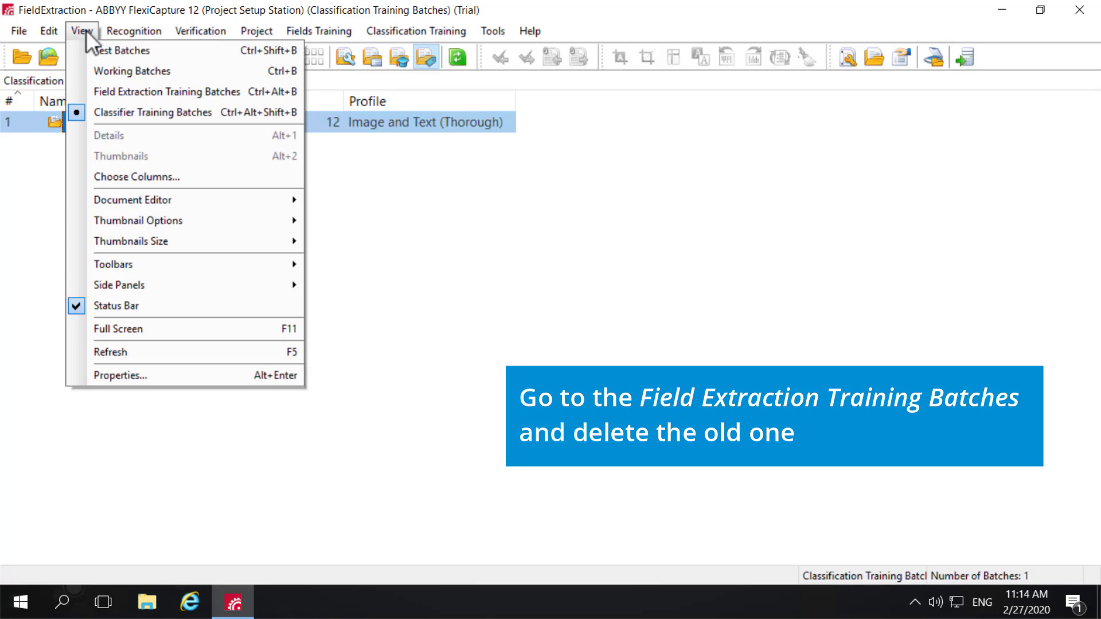
click(104, 89)
click(122, 125)
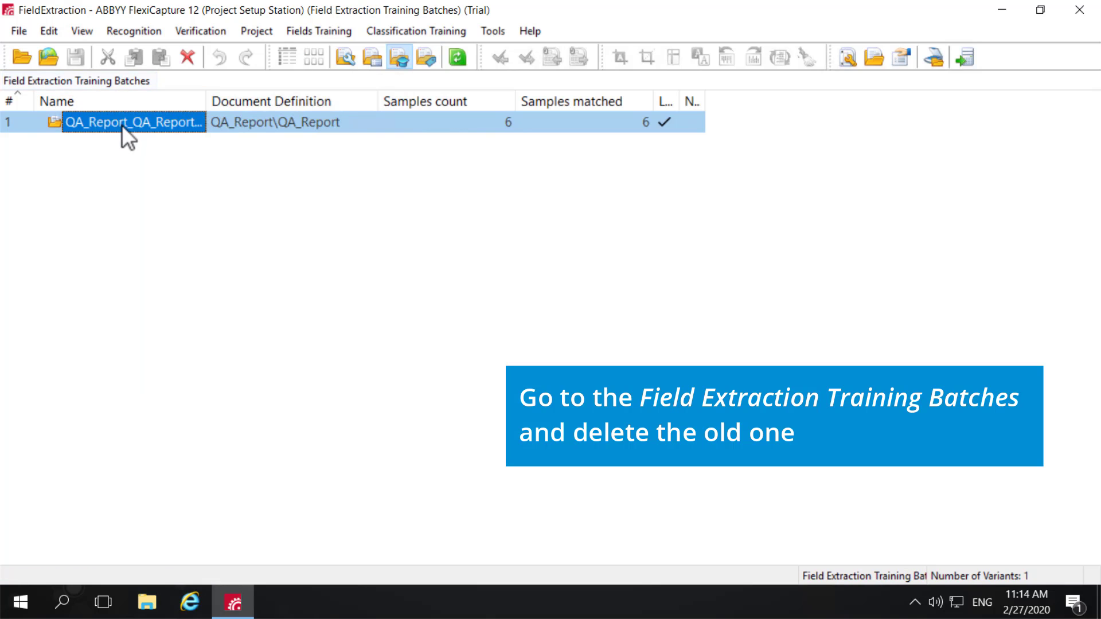
right_click(125, 127)
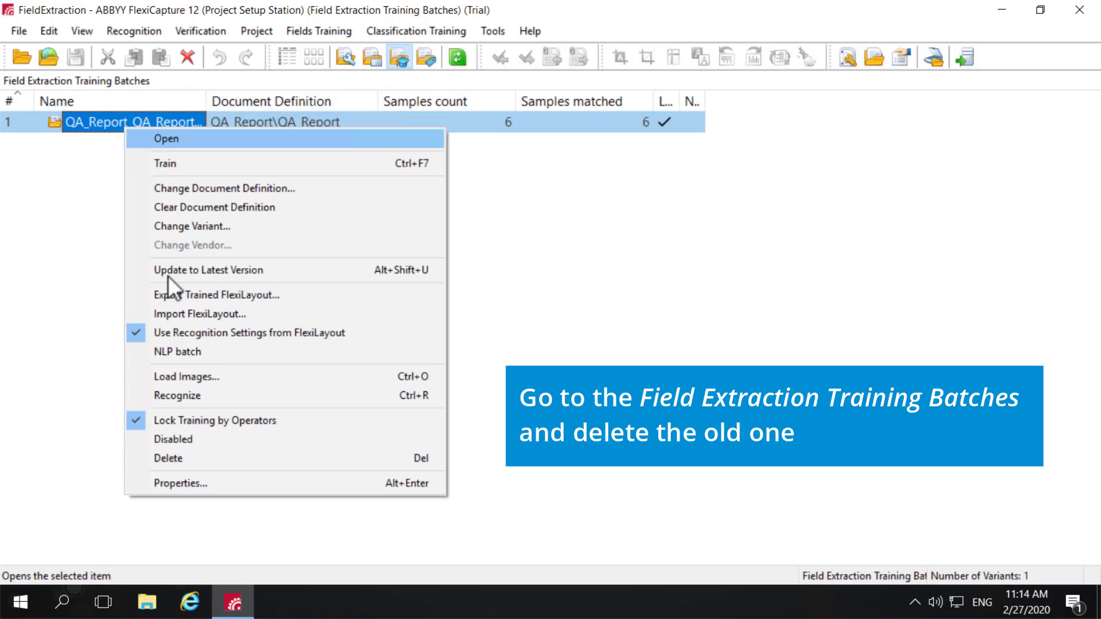
click(188, 459)
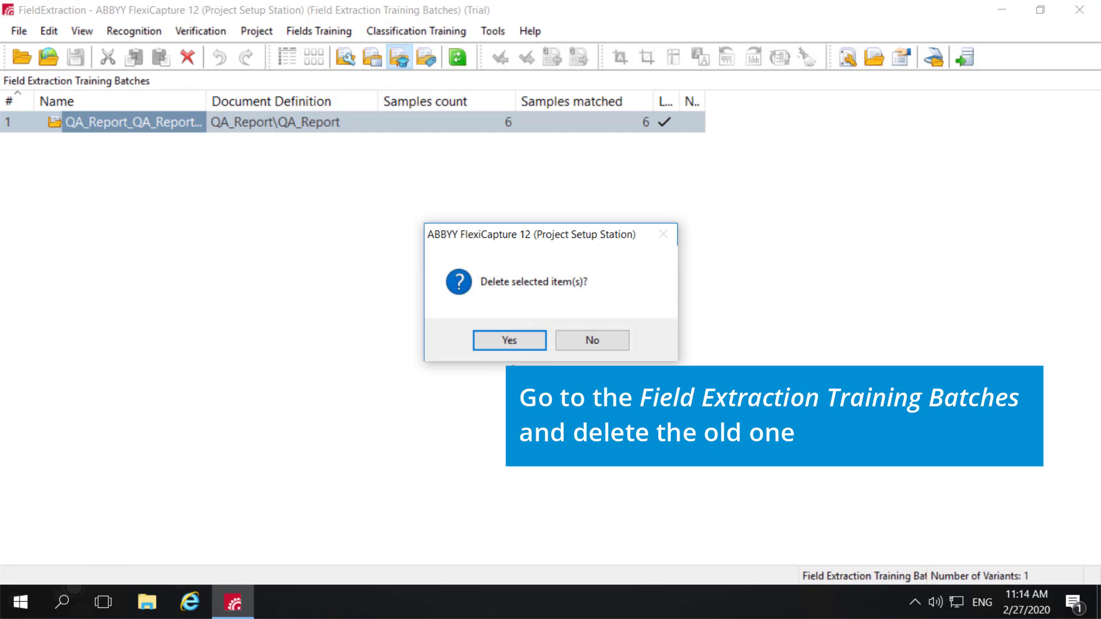
click(523, 343)
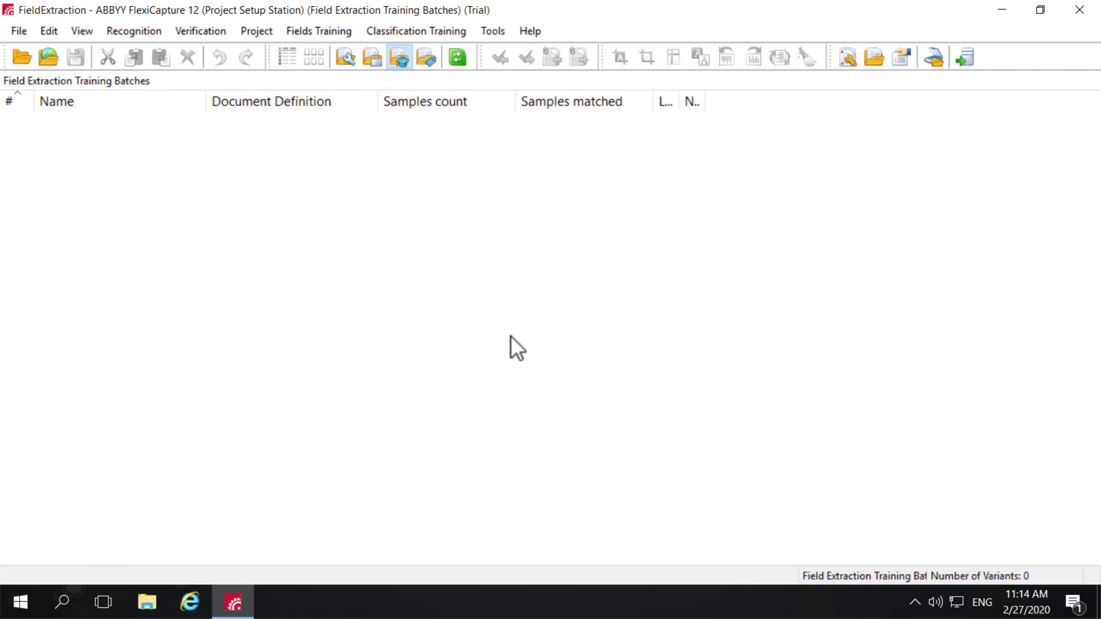
- Create a field extraction training batch for the QA_Report section with the Left variant
right_click(81, 120)
click(120, 131)
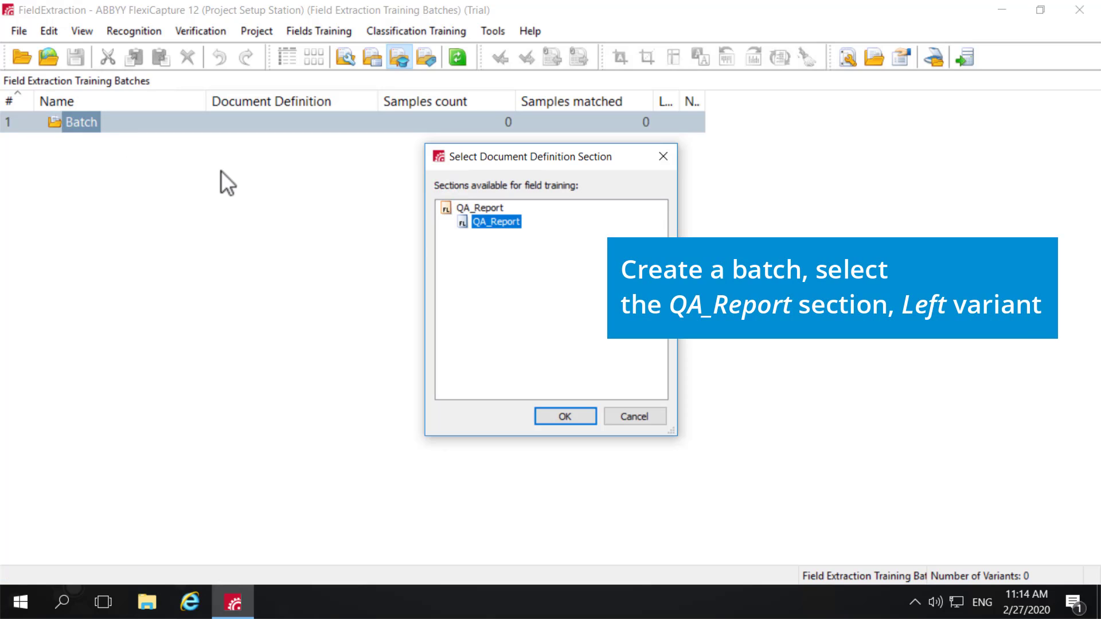
click(575, 418)
click(385, 185)
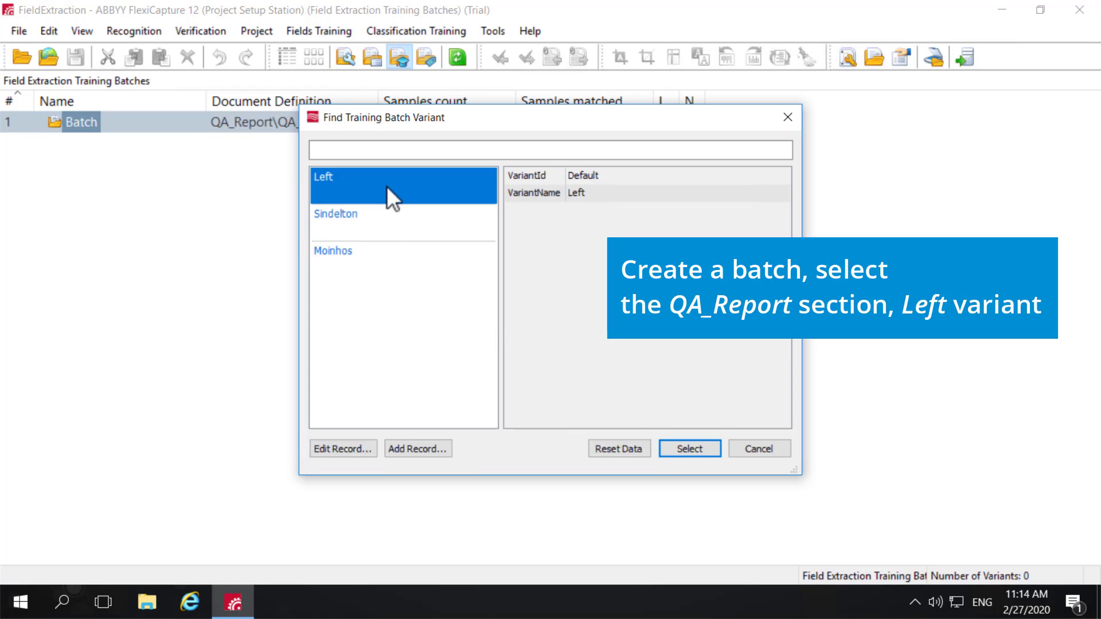
click(680, 448)
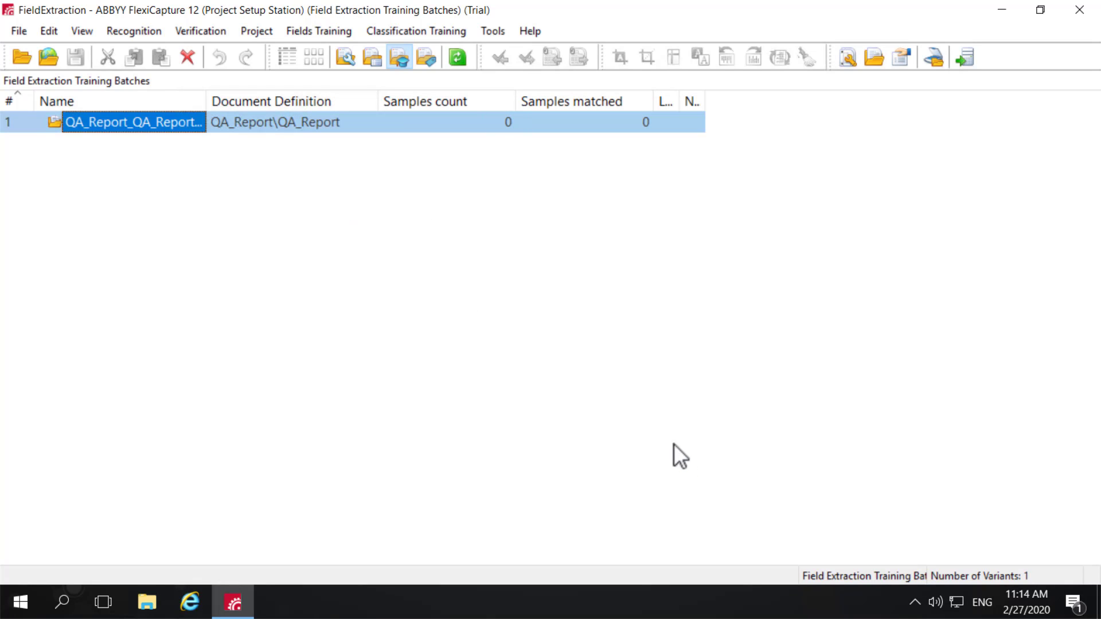
- Load the images left_1 to left_6 from the Left folder into the new training batch
right_click(145, 122)
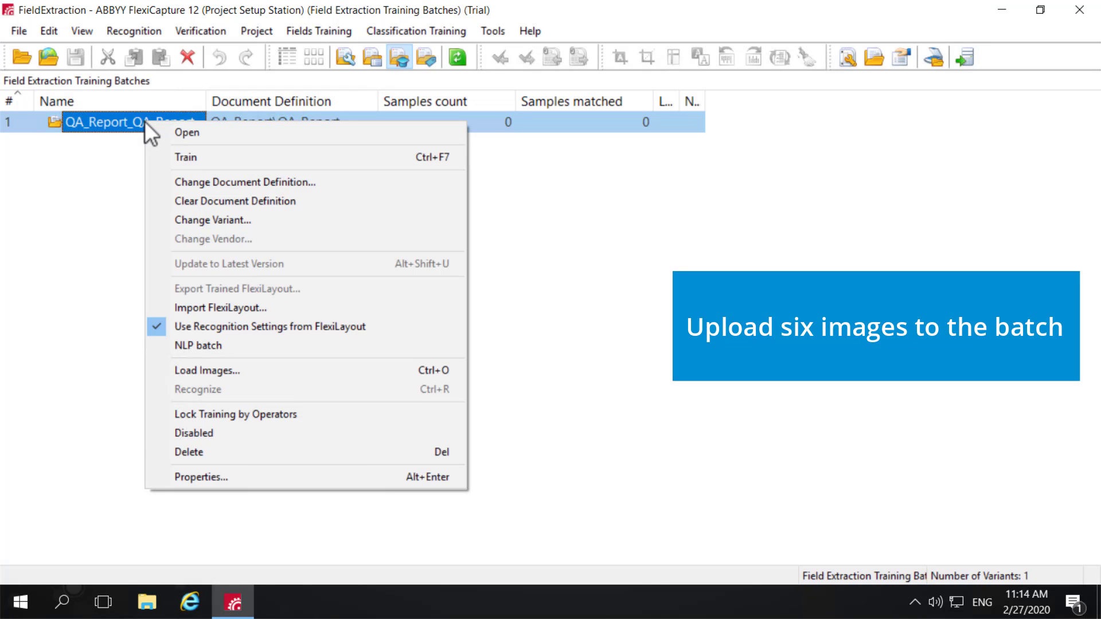
click(251, 370)
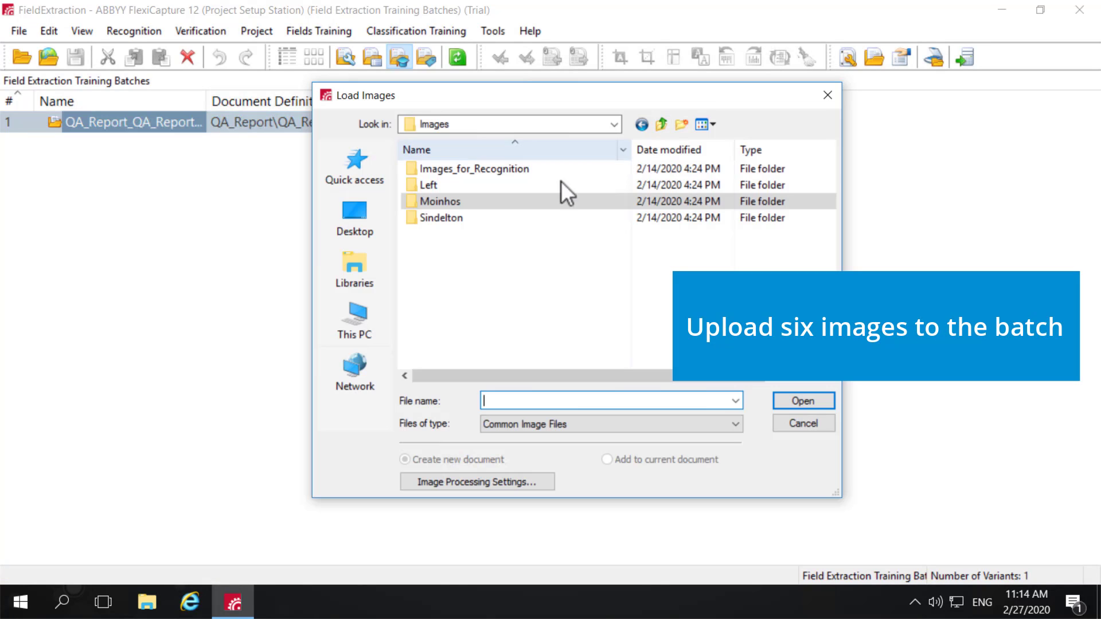
double_click(455, 188)
click(455, 189)
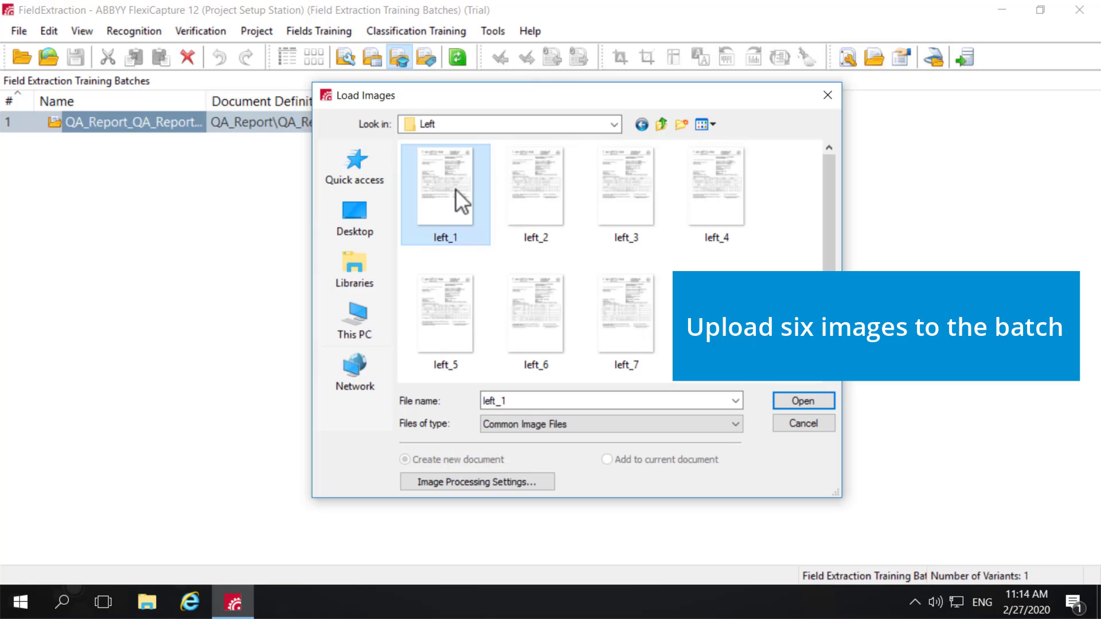
shift+click(558, 322)
click(802, 400)
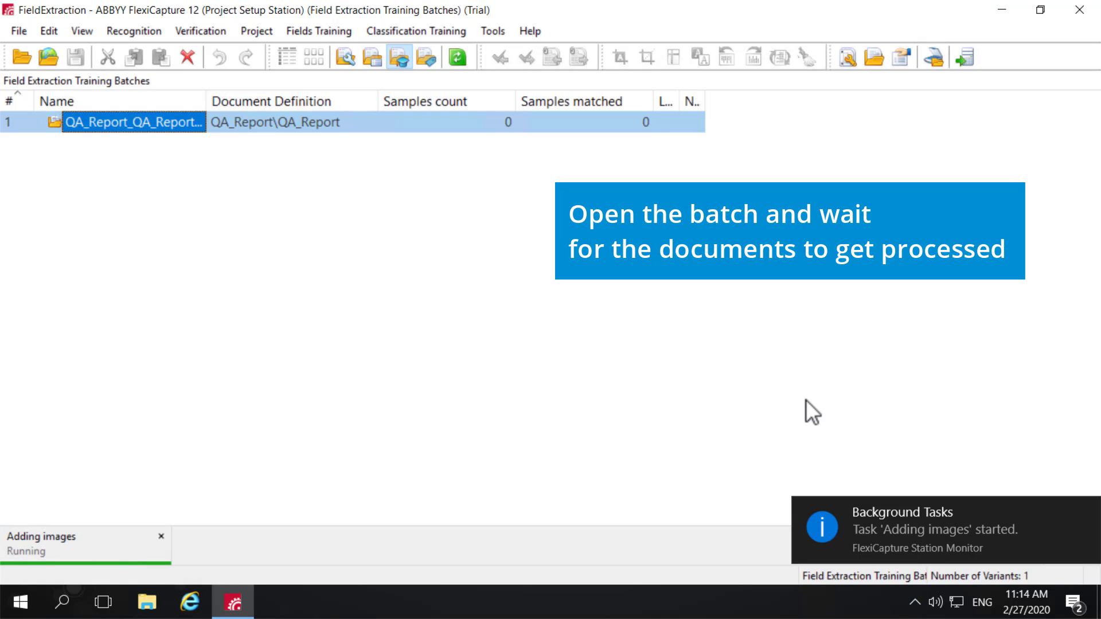
- Open the Left batch, mark the OrderNumber and OrderDate regions on document 1's image, and close the document with changes saved
double_click(169, 124)
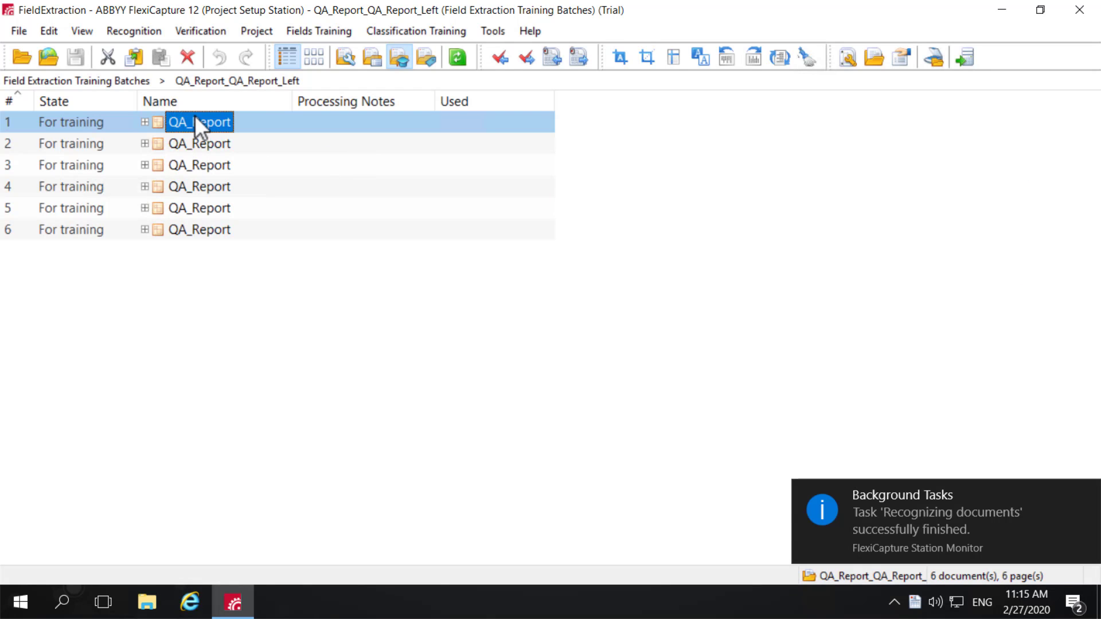
double_click(194, 116)
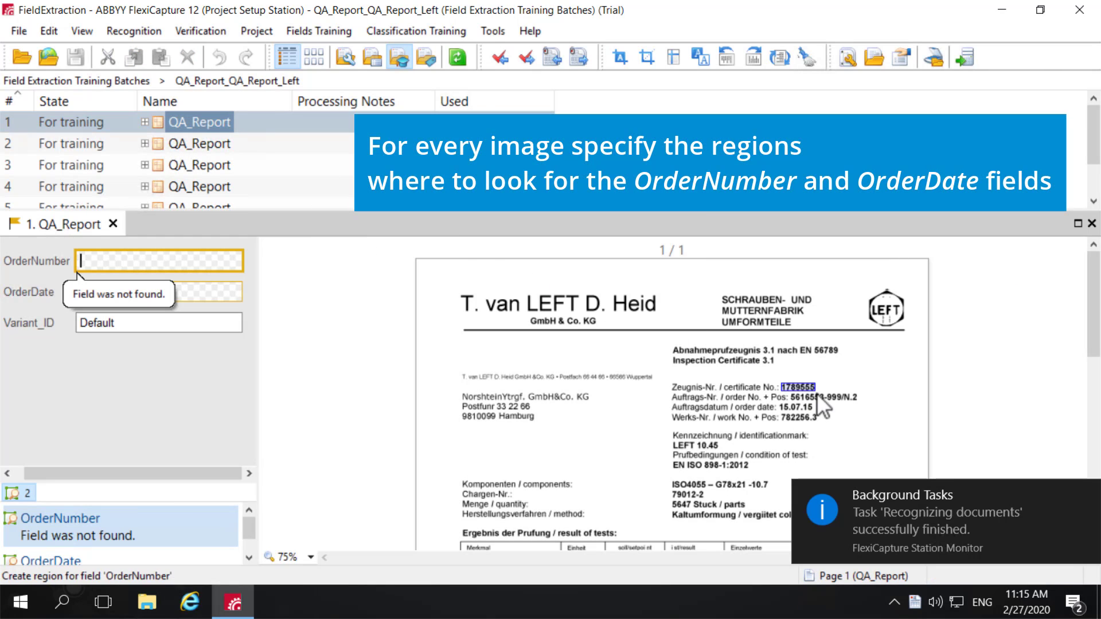
click(820, 398)
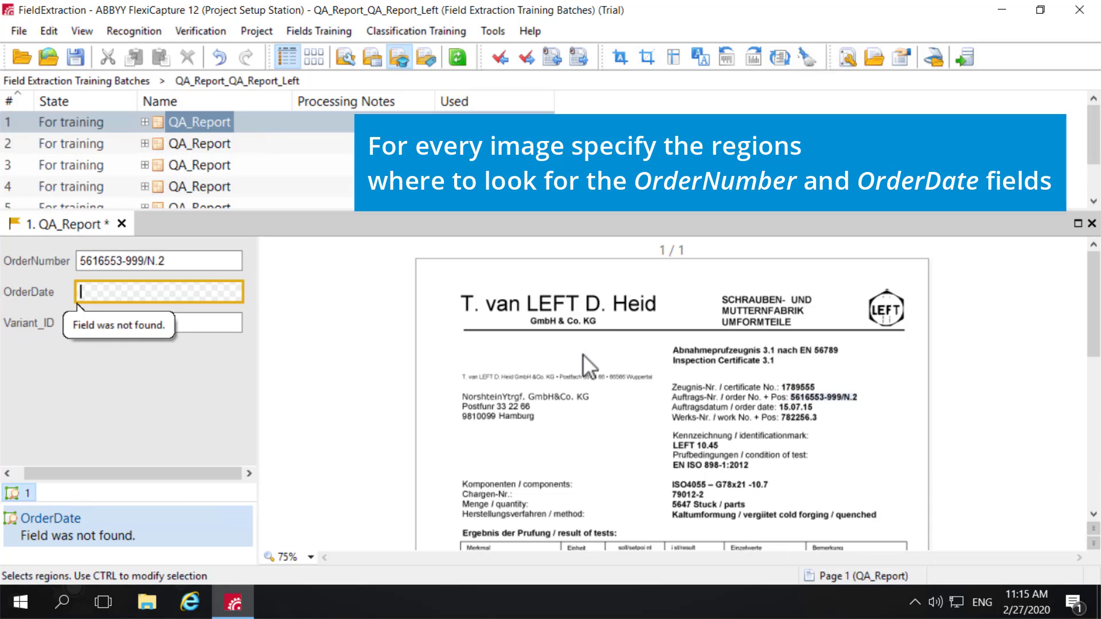
click(806, 410)
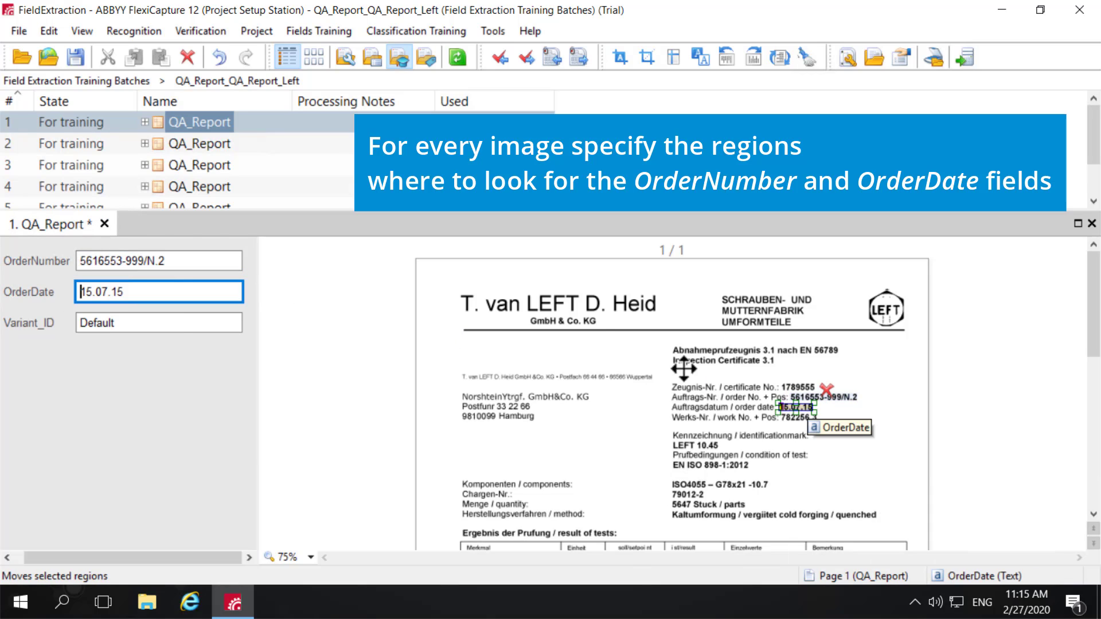
click(105, 224)
click(458, 345)
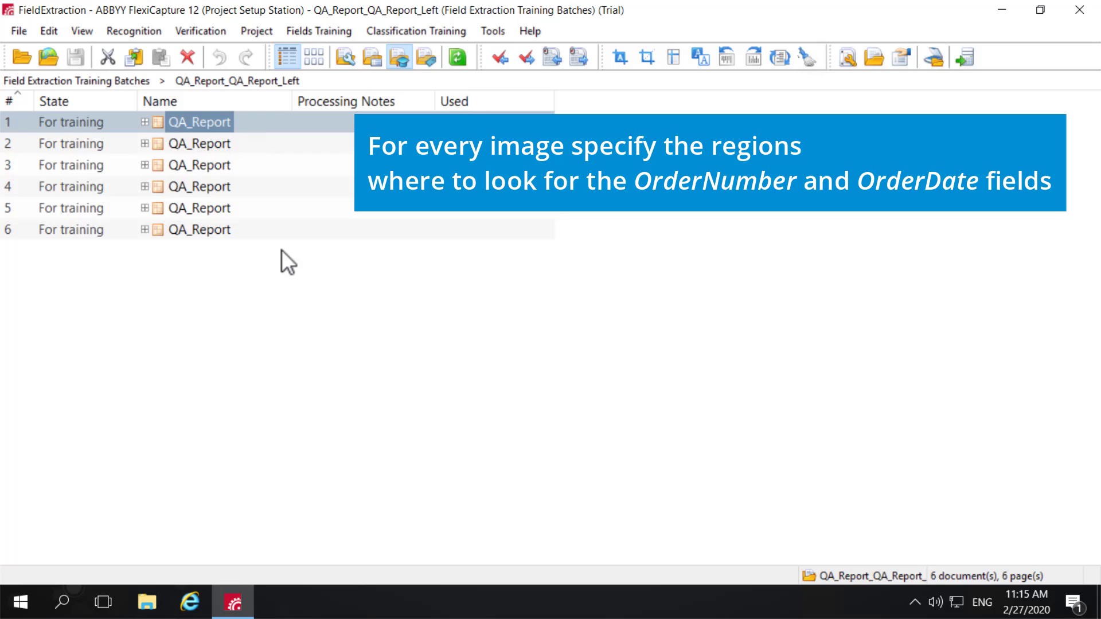
- Mark the OrderNumber and OrderDate regions on document 2's image and close the document with changes saved
double_click(214, 147)
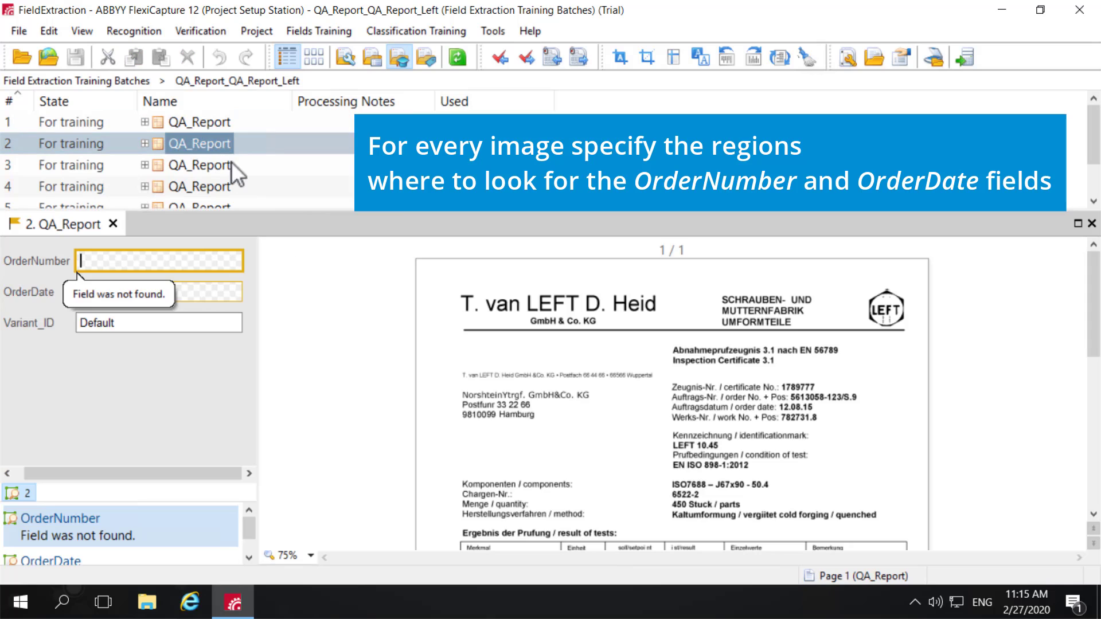
click(816, 397)
click(150, 284)
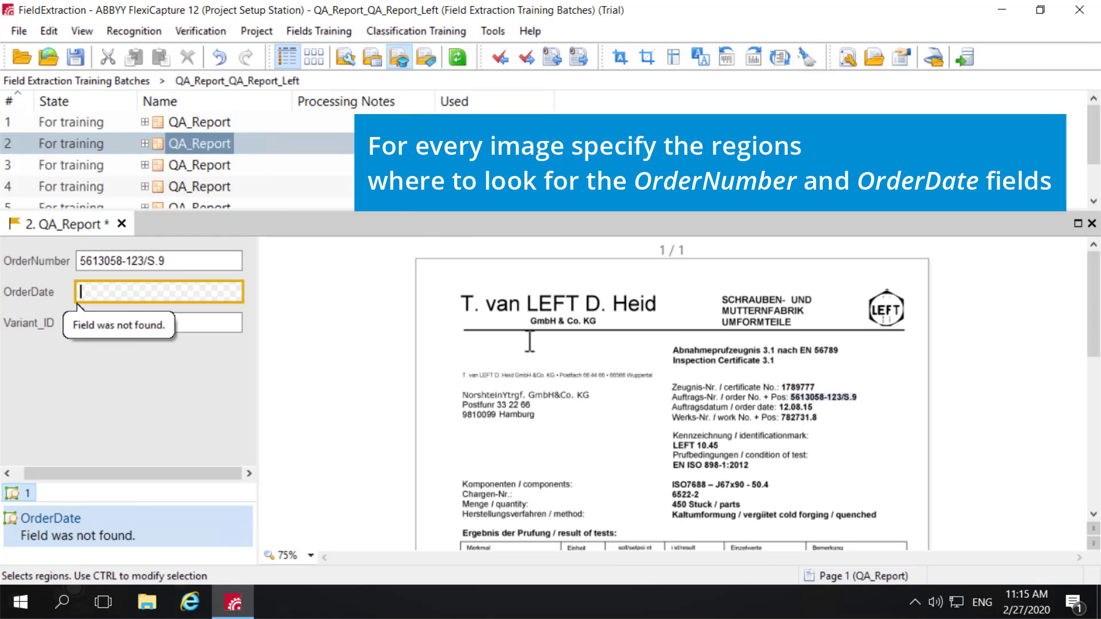
click(797, 407)
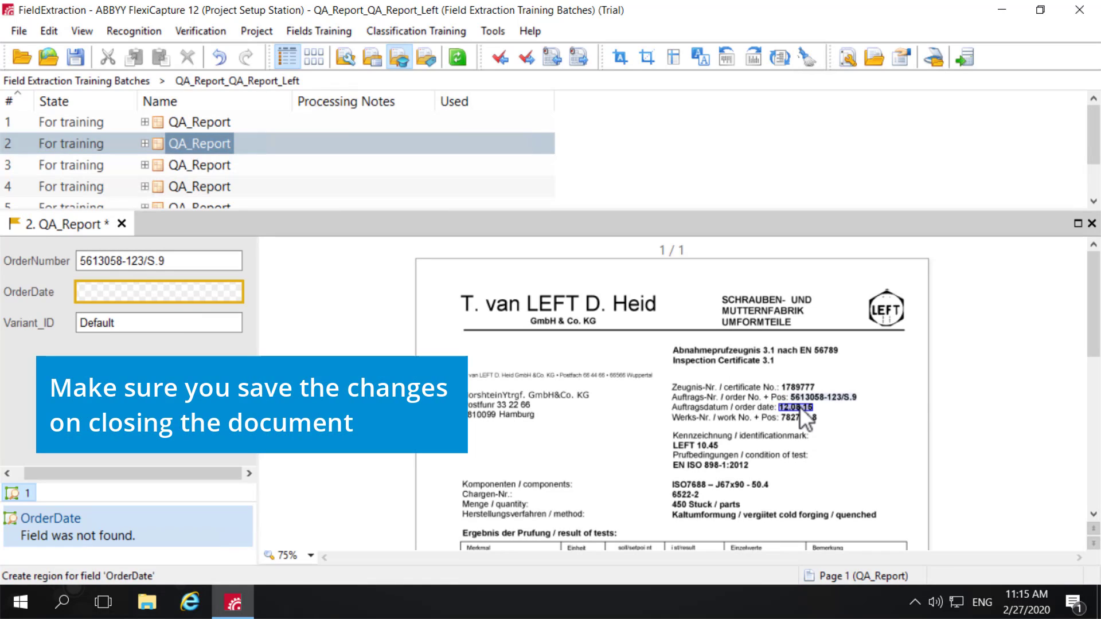
click(104, 223)
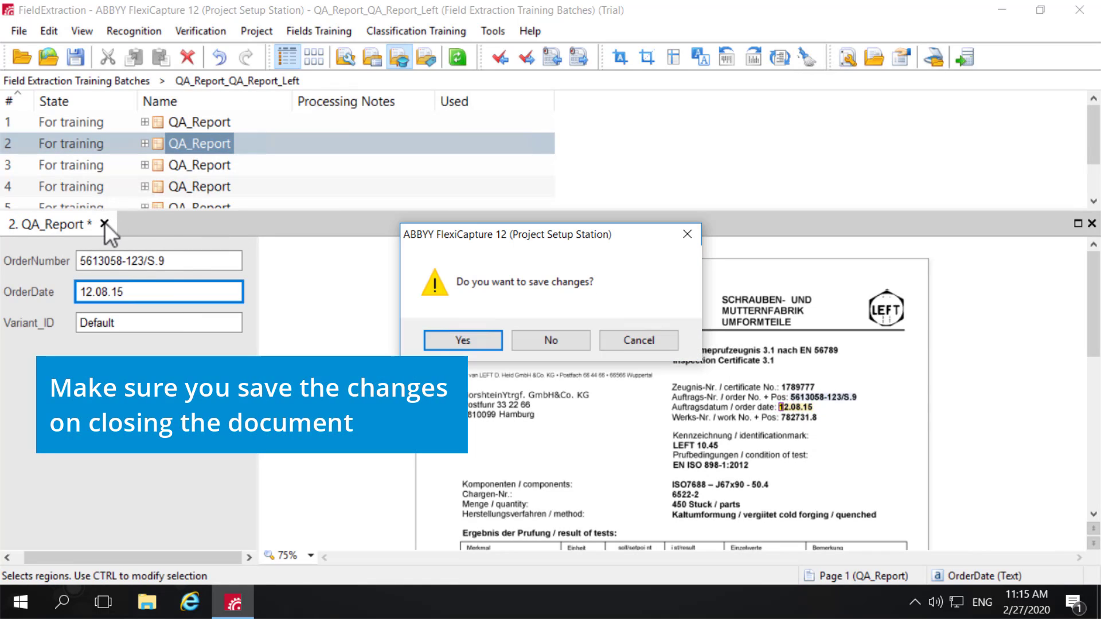
click(455, 337)
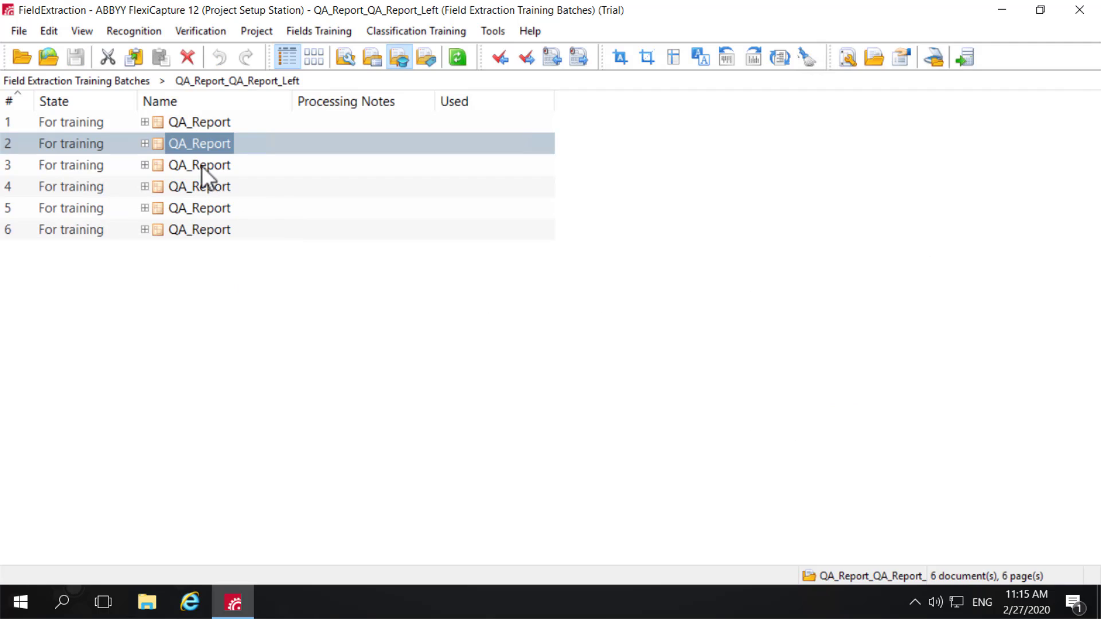
- Mark the OrderNumber and OrderDate regions on documents 3 to 6 of the Left batch, closing with changes saved
double_click(202, 166)
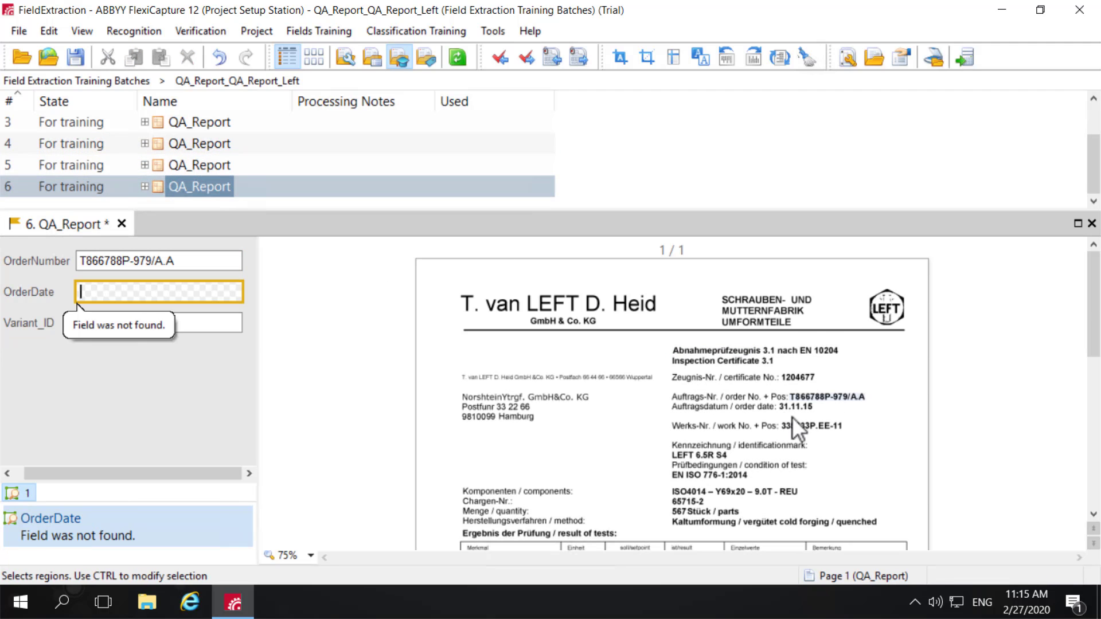
click(795, 407)
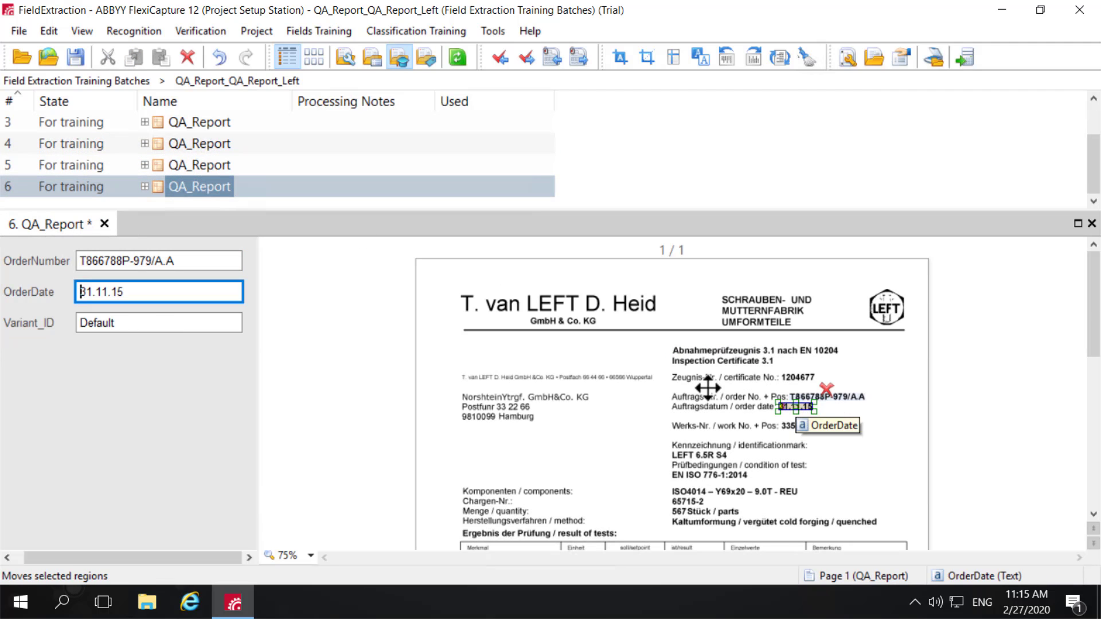
click(104, 224)
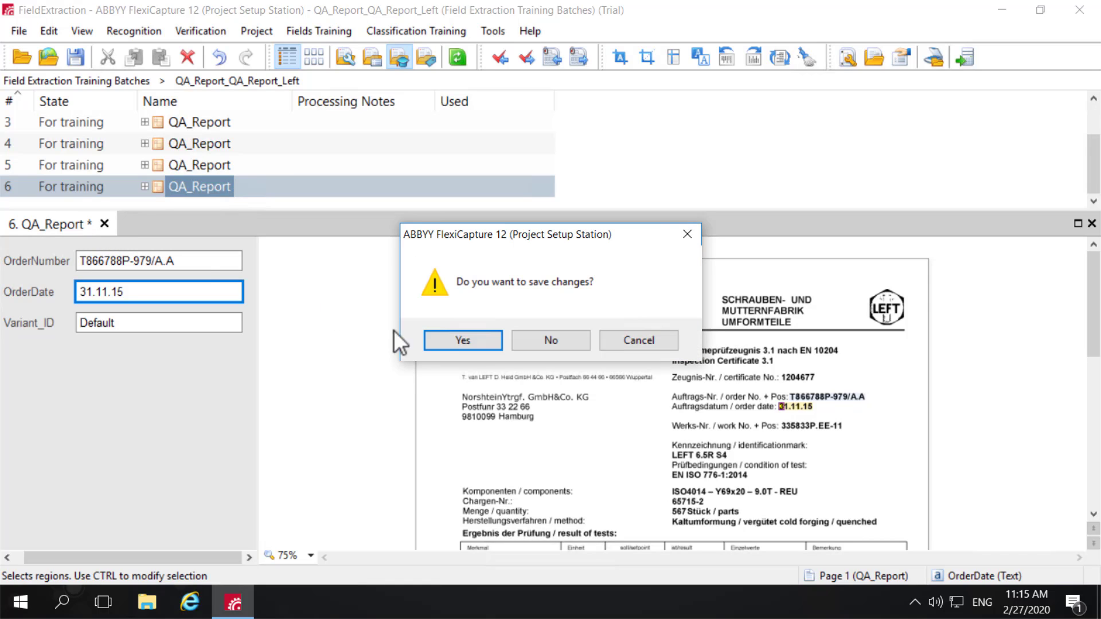
click(472, 337)
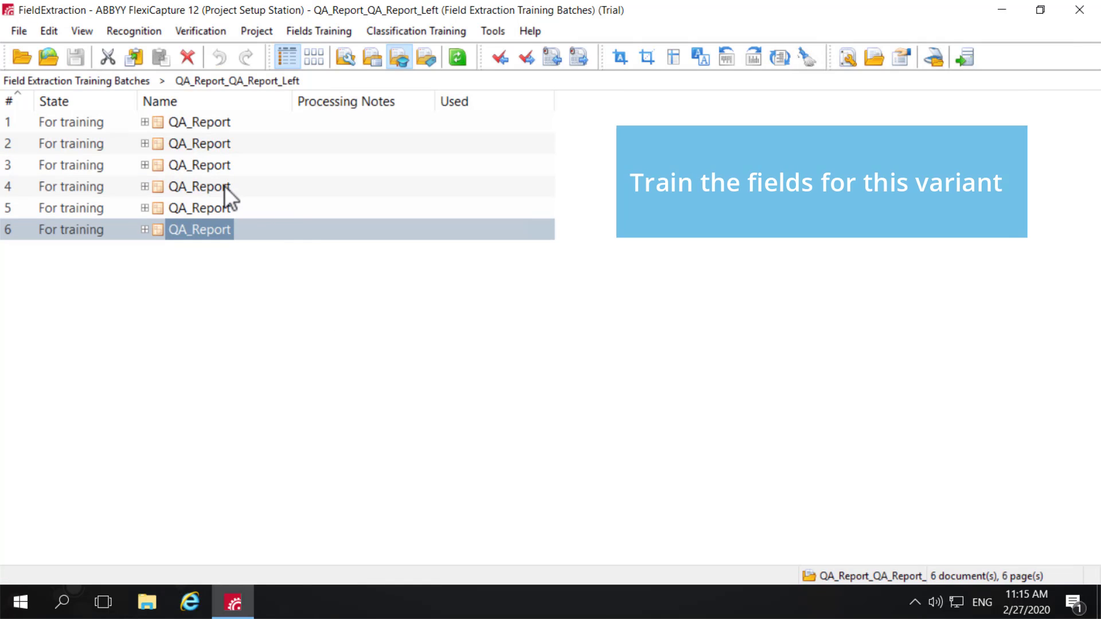
- Train the fields for the Left variant on all documents in the batch
key(ctrl+a)
click(305, 33)
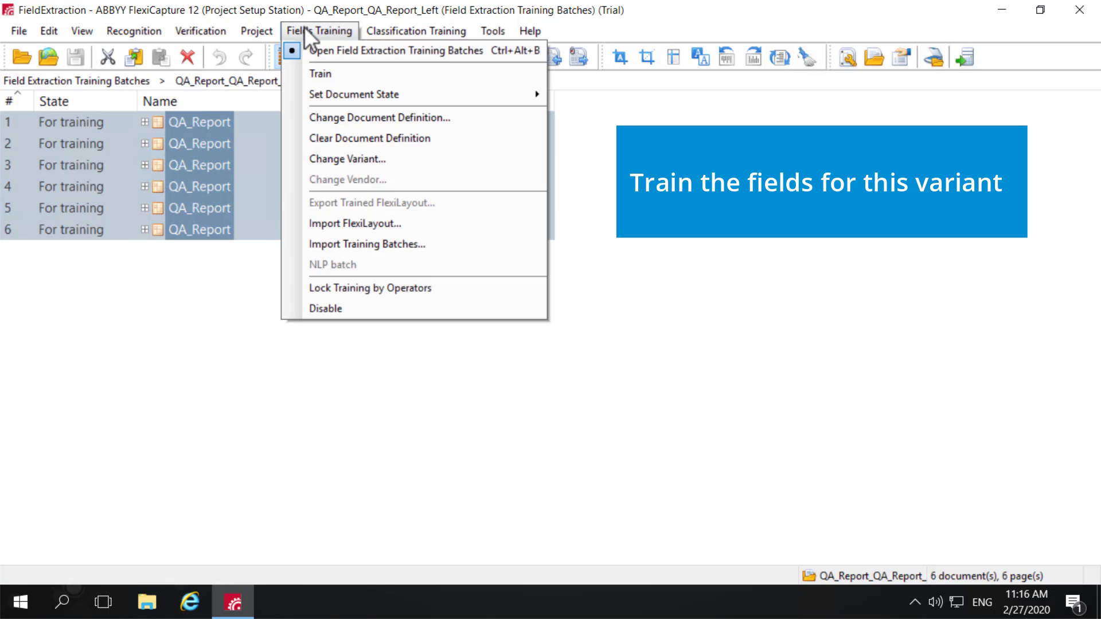
click(318, 72)
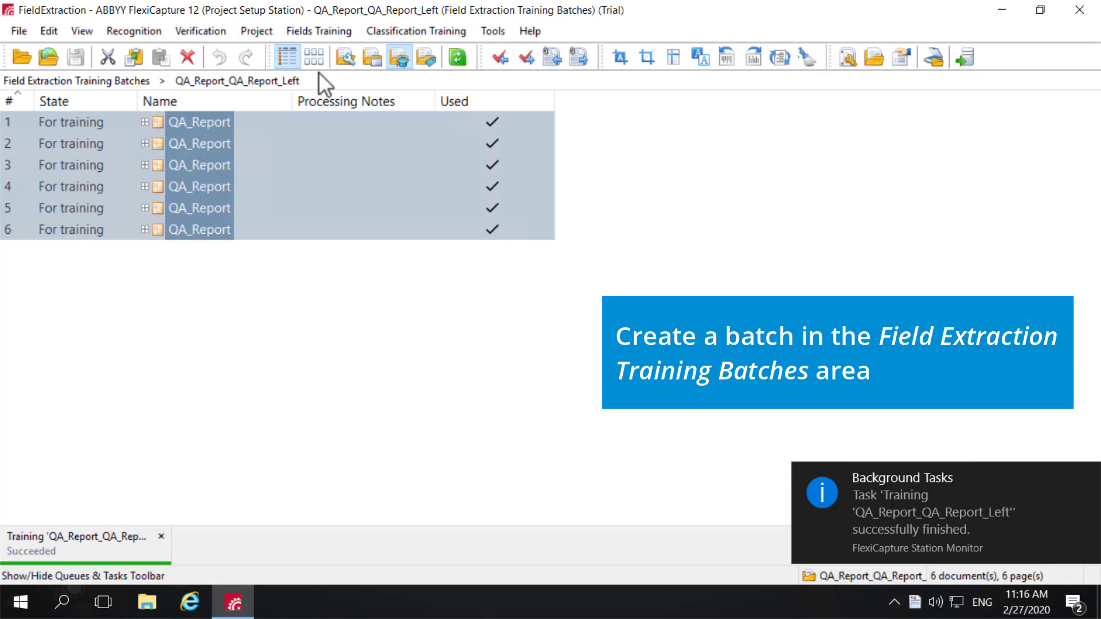
- Return to the field extraction training batches and create one for the QA_Report section with the Moinhos variant
click(94, 84)
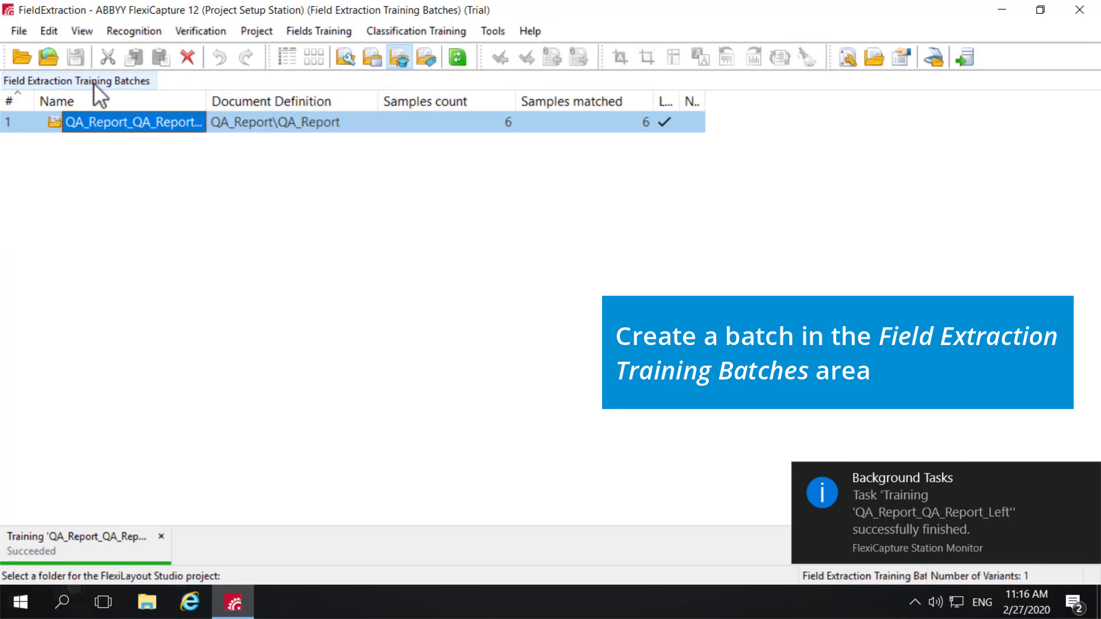
right_click(115, 143)
click(163, 164)
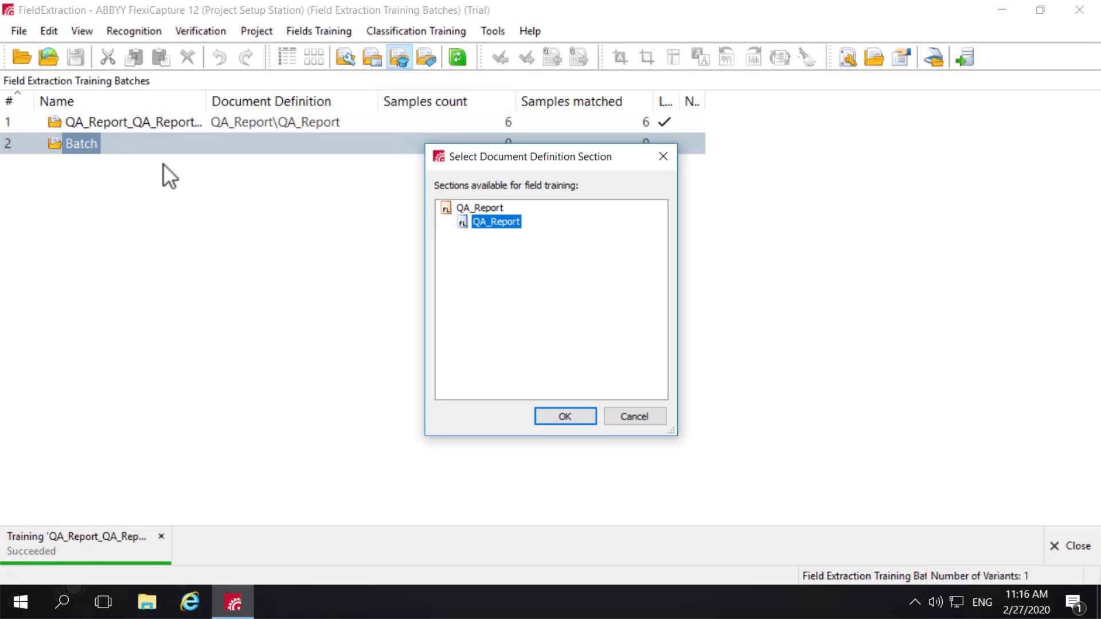
click(565, 417)
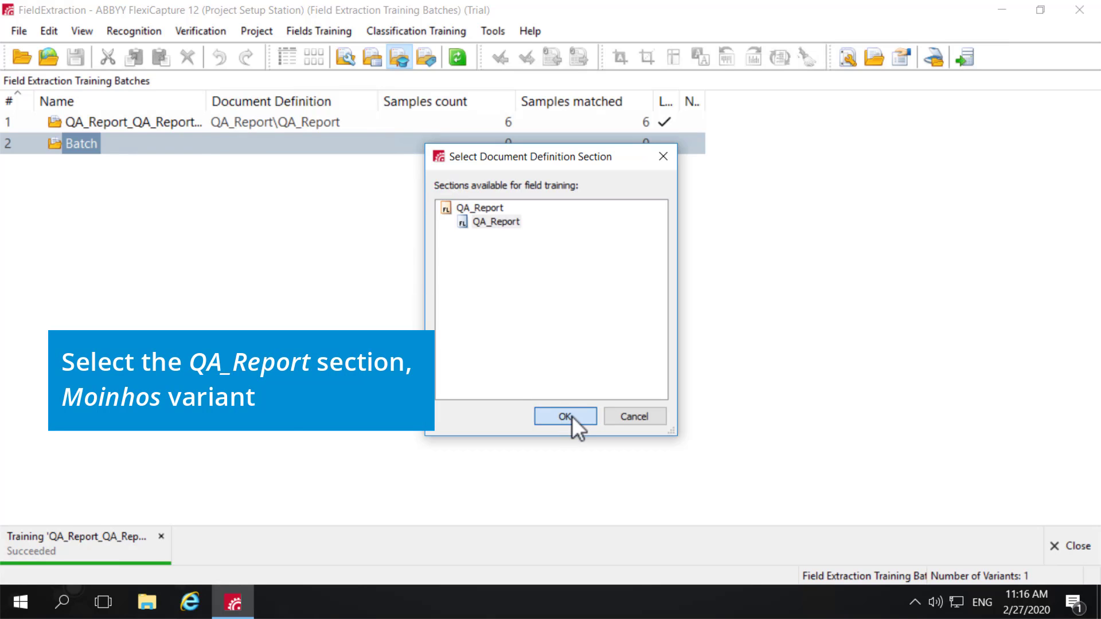
click(377, 251)
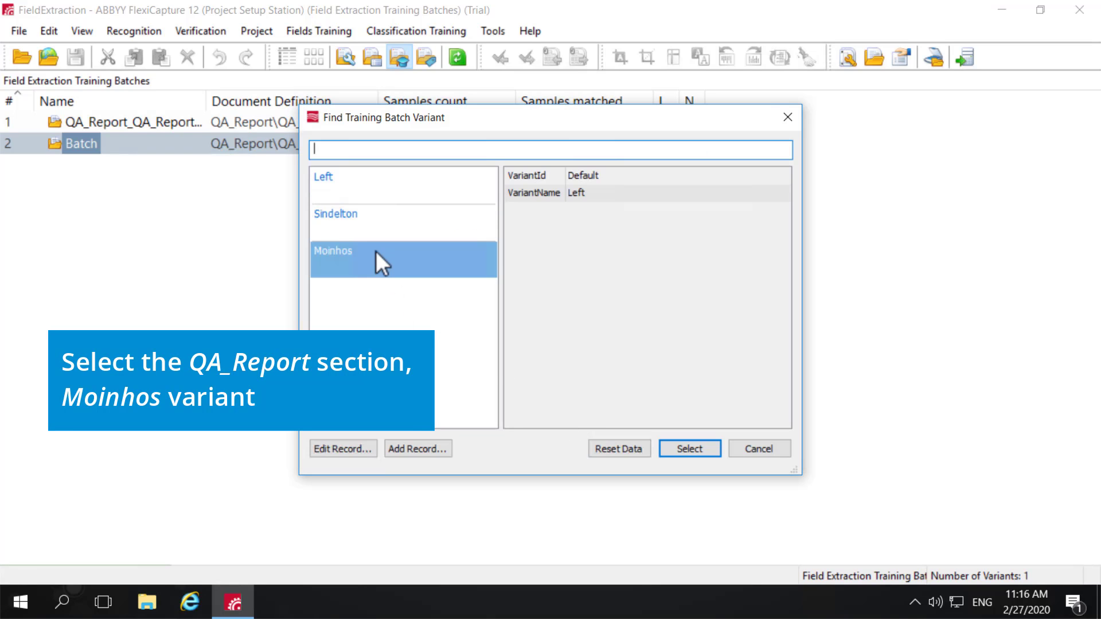
click(687, 449)
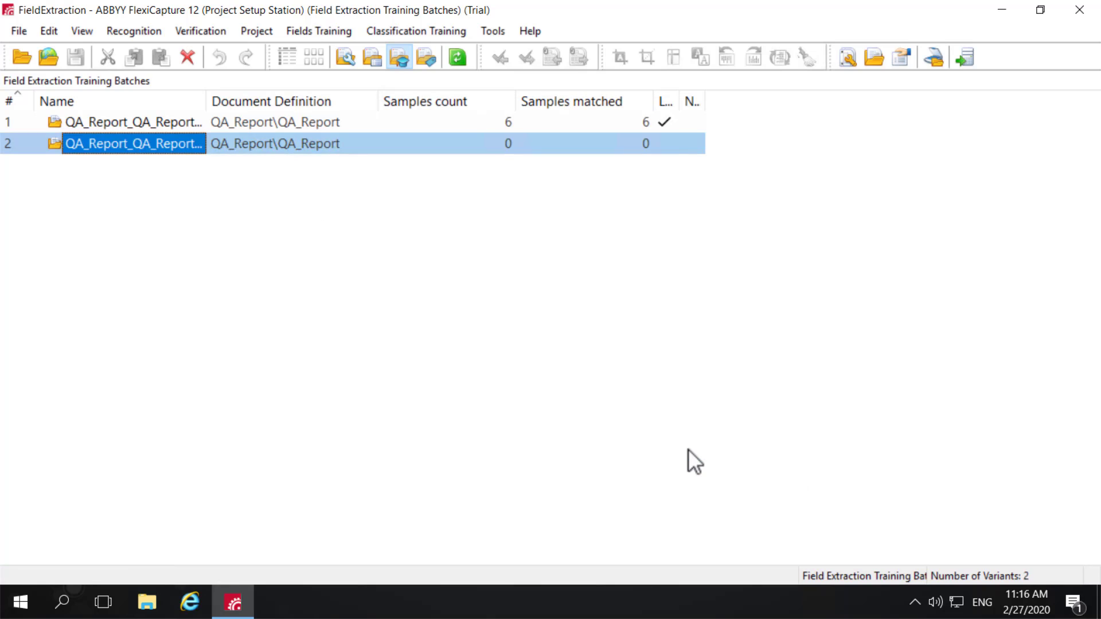
- Load all images from the Moinhos folder into the new Moinhos training batch
right_click(157, 147)
click(284, 395)
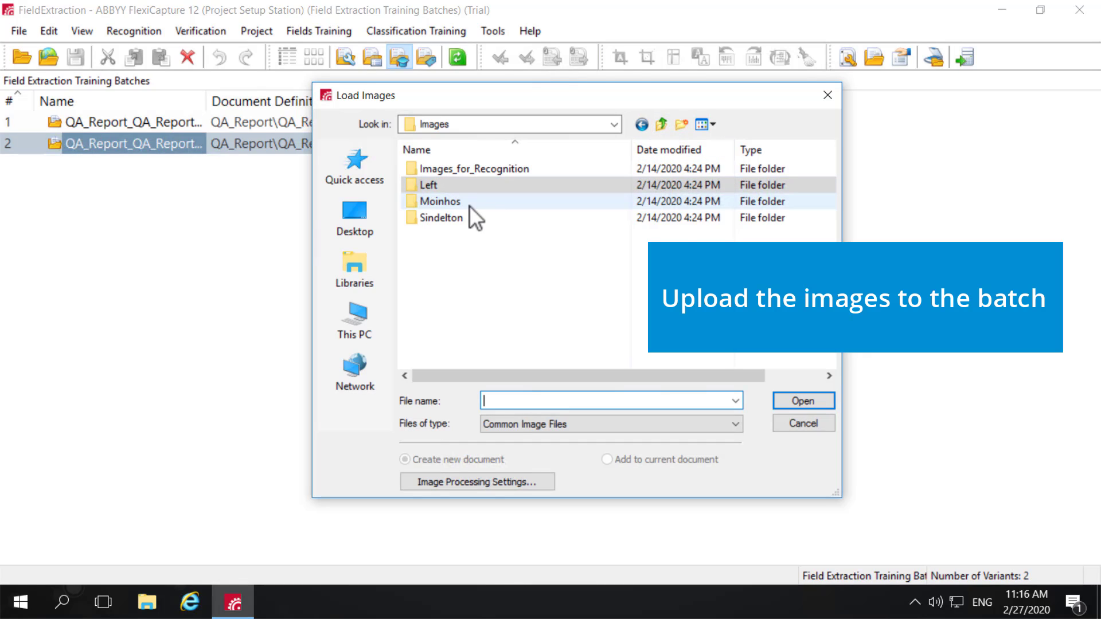
double_click(469, 202)
click(462, 195)
key(ctrl+a)
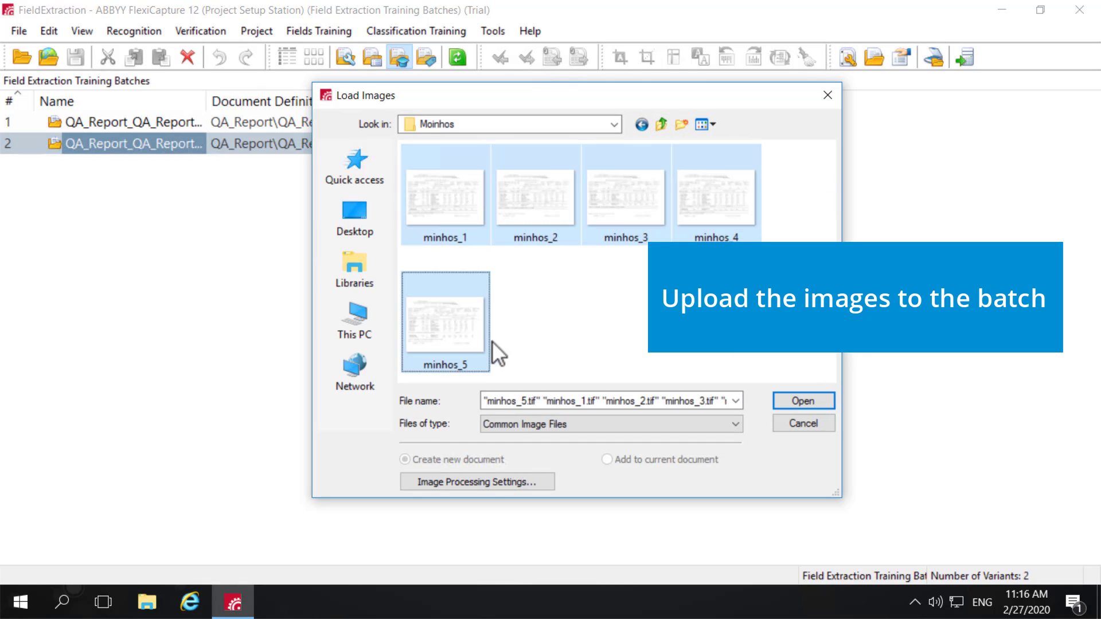
click(795, 400)
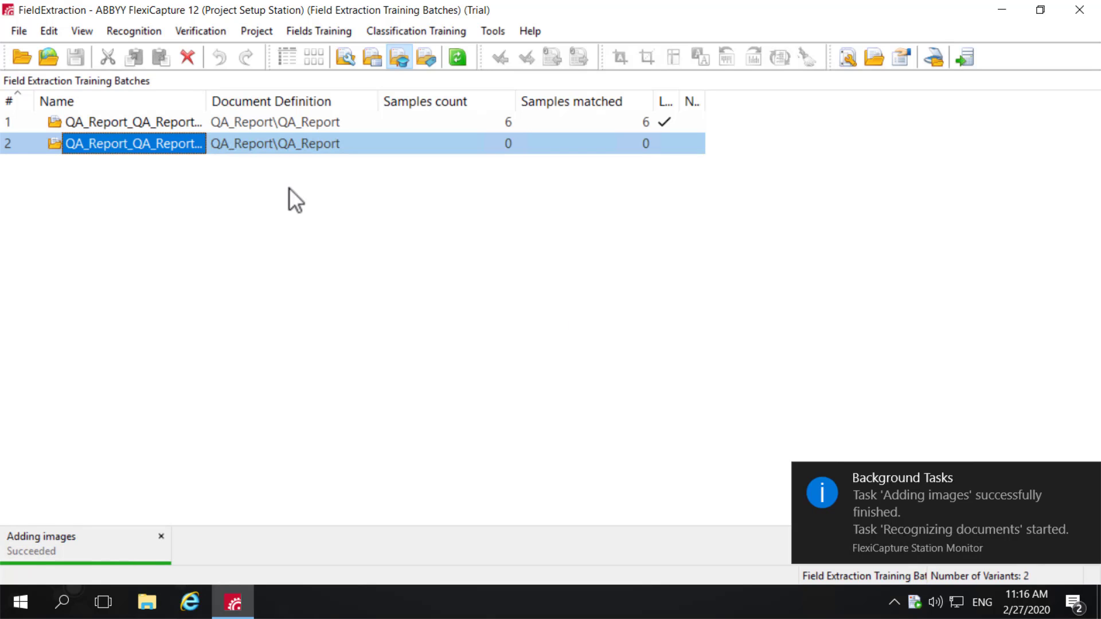
- Open the Moinhos batch, mark document 1's order number as OrderNumber and its invoice date as OrderDate, and close it with changes saved
double_click(163, 143)
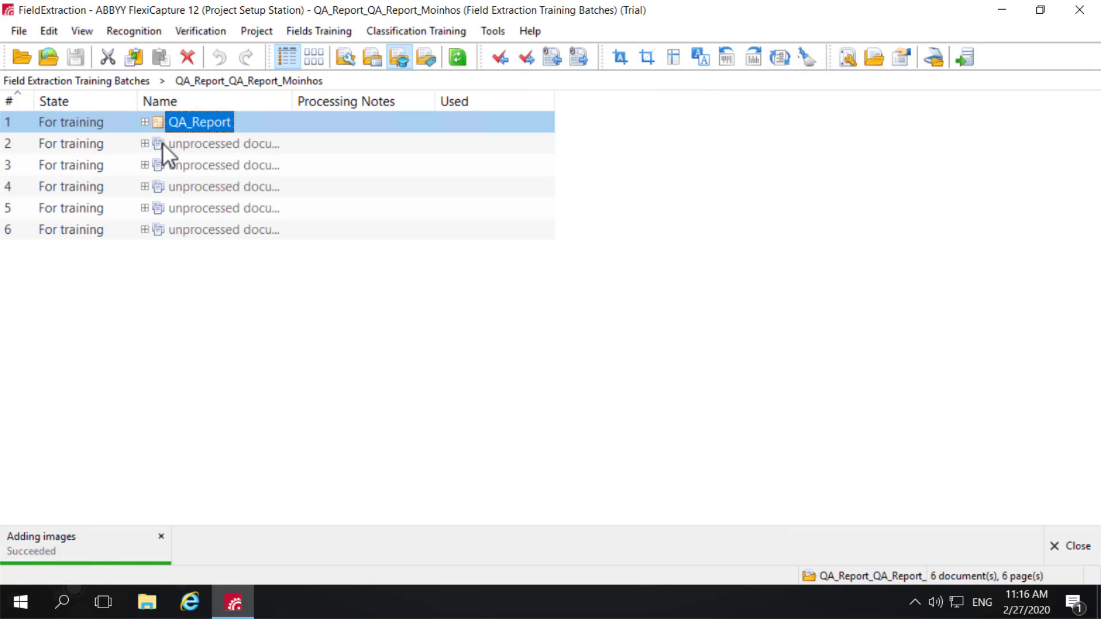
double_click(198, 122)
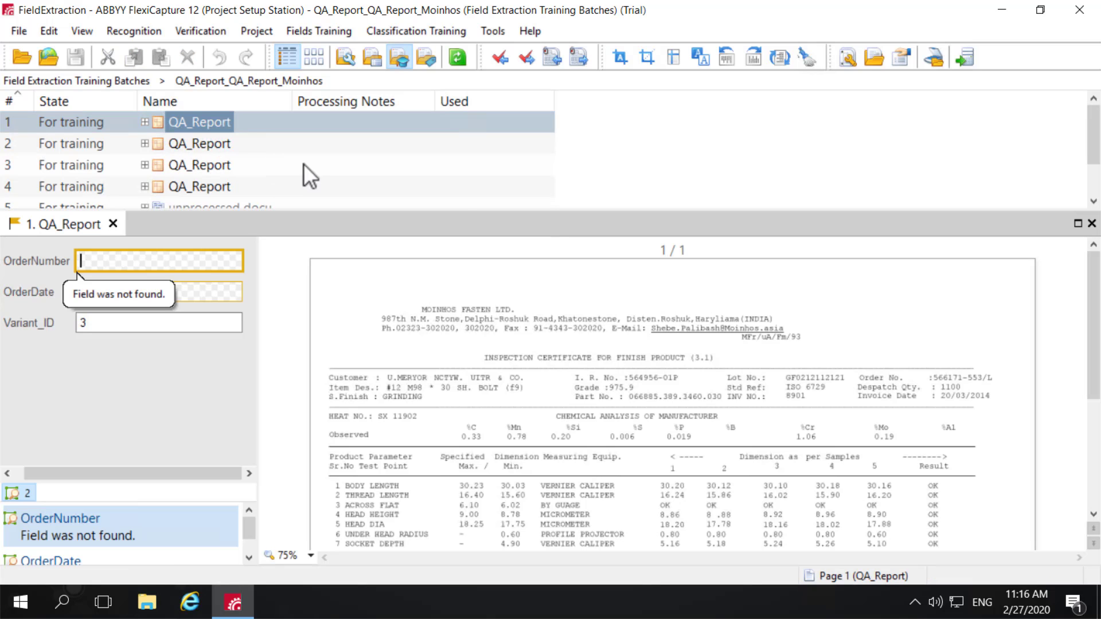
drag(928, 373, 993, 383)
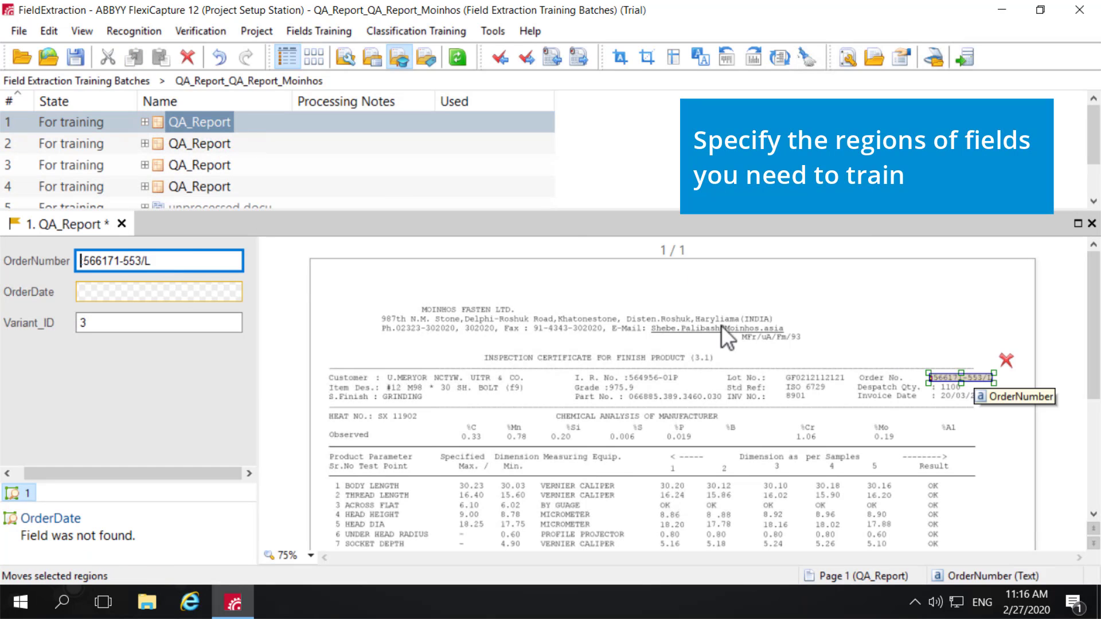
click(165, 292)
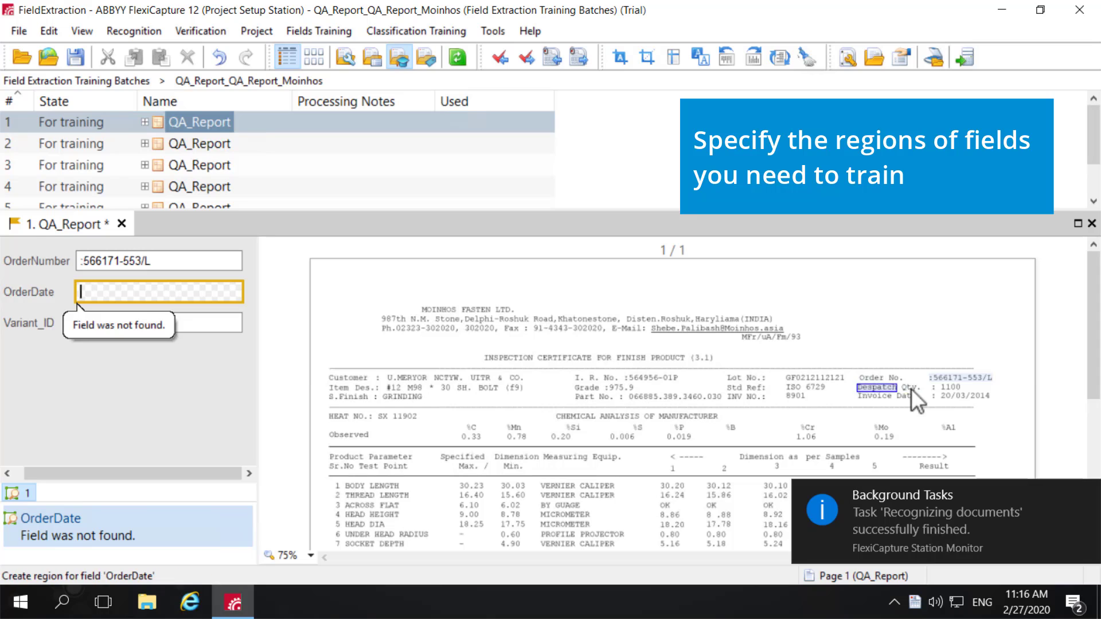
click(958, 393)
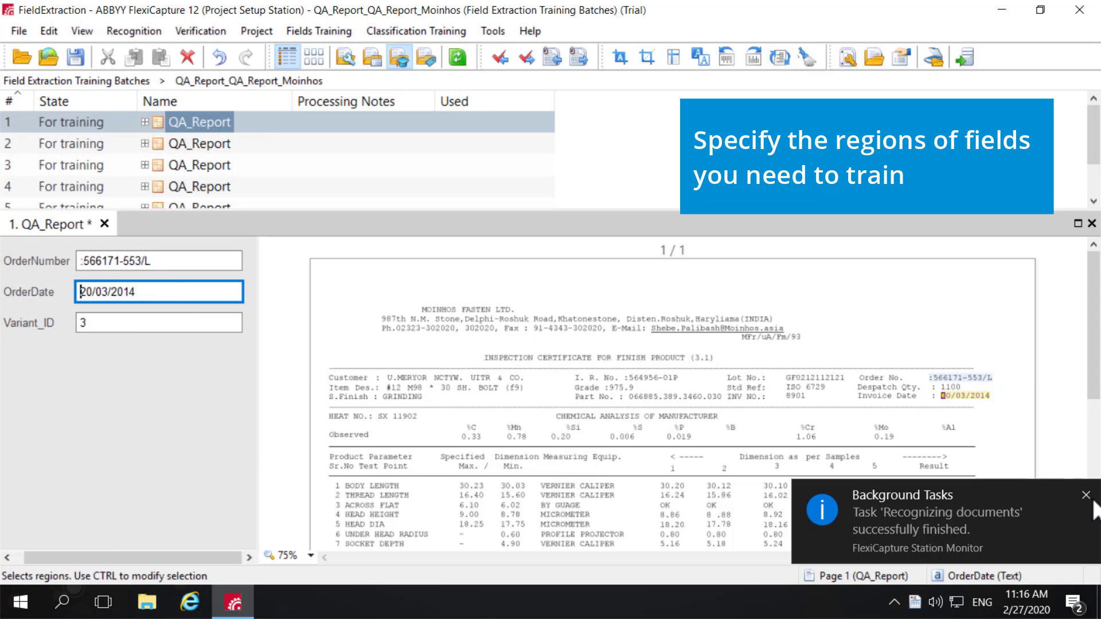
click(105, 224)
click(462, 338)
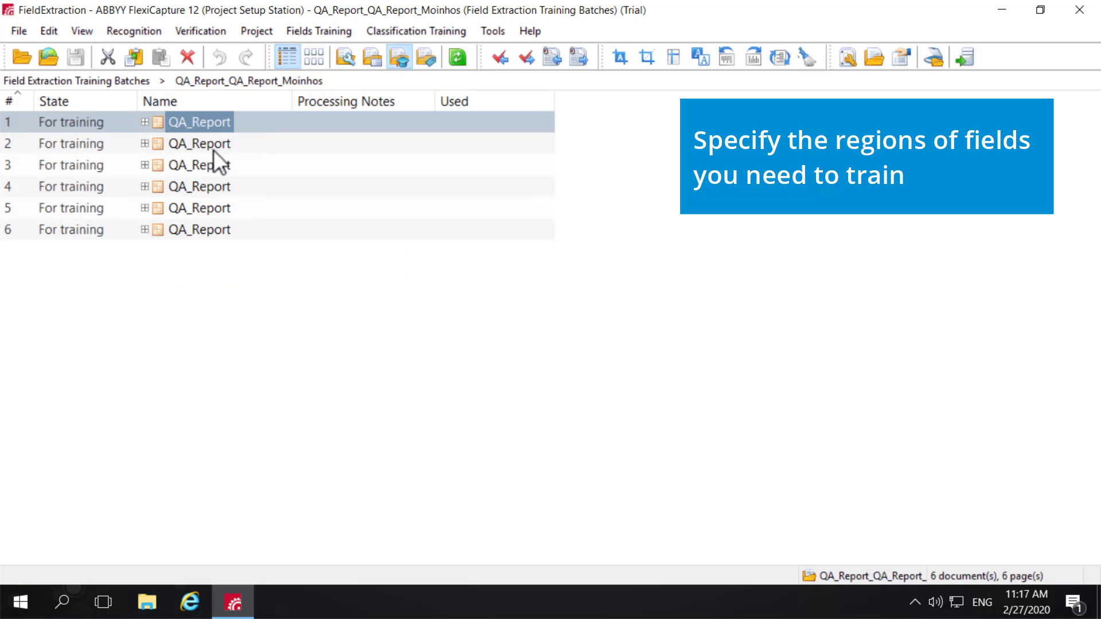
- Mark the OrderNumber and OrderDate regions on documents 2 to 6 of the Moinhos batch, closing with changes saved
double_click(211, 145)
drag(936, 373, 999, 382)
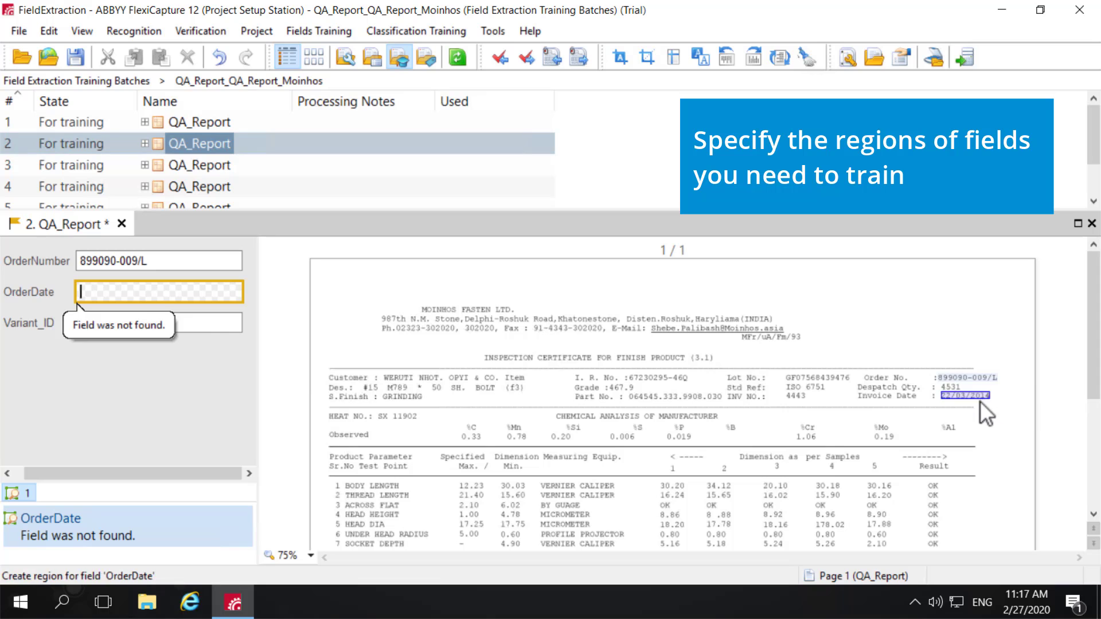
drag(939, 392, 989, 401)
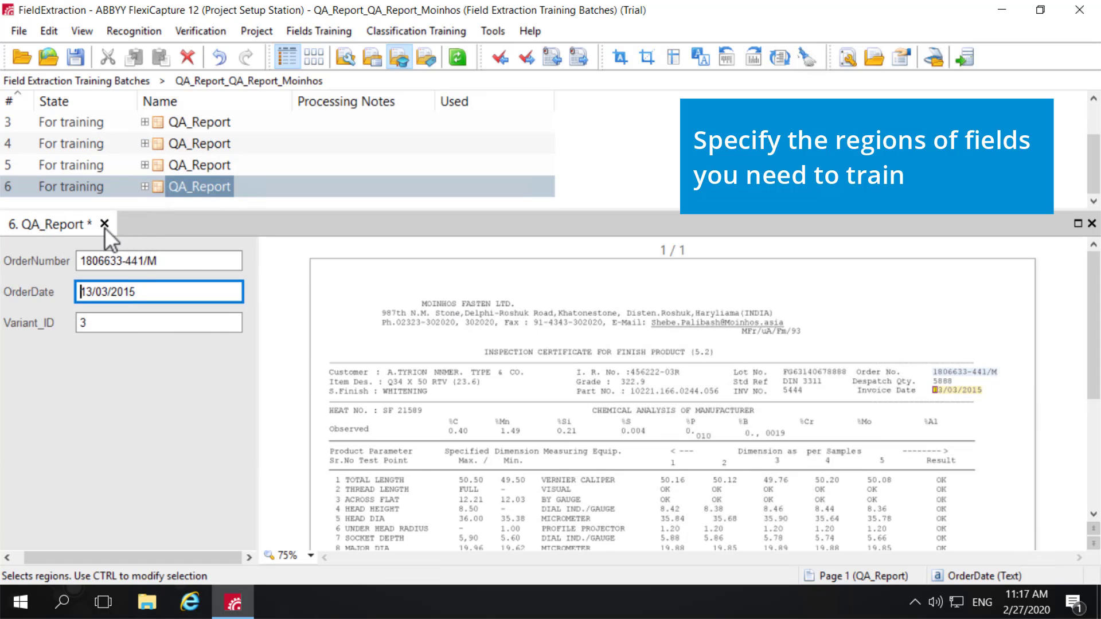
click(104, 224)
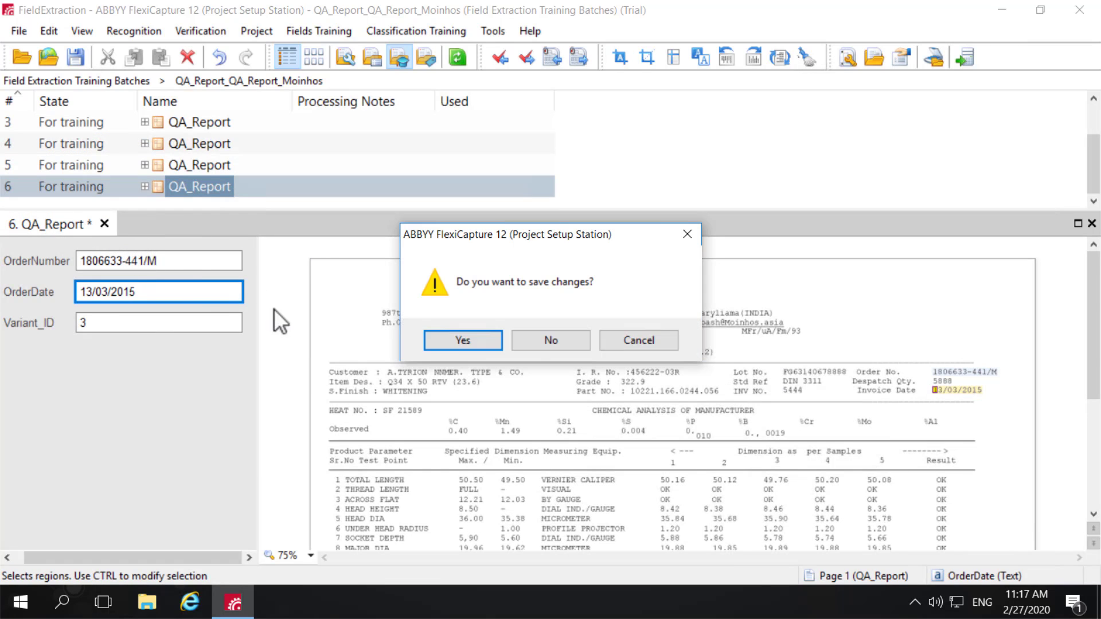
click(460, 341)
- Train the fields for the Moinhos variant on all documents in the batch
click(215, 184)
key(ctrl+a)
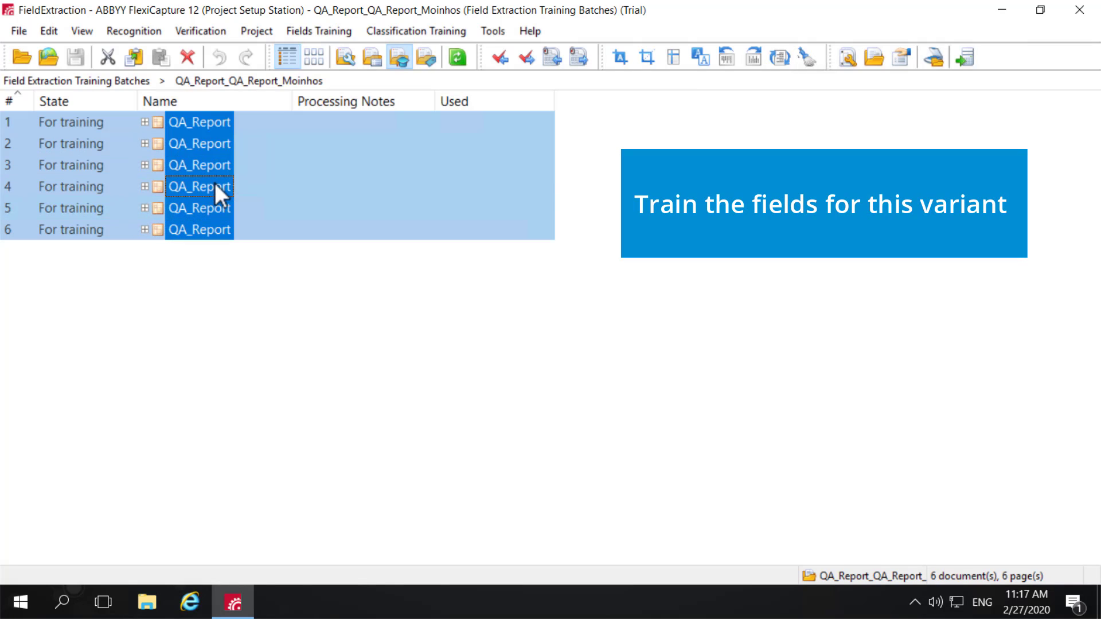
click(325, 32)
click(345, 73)
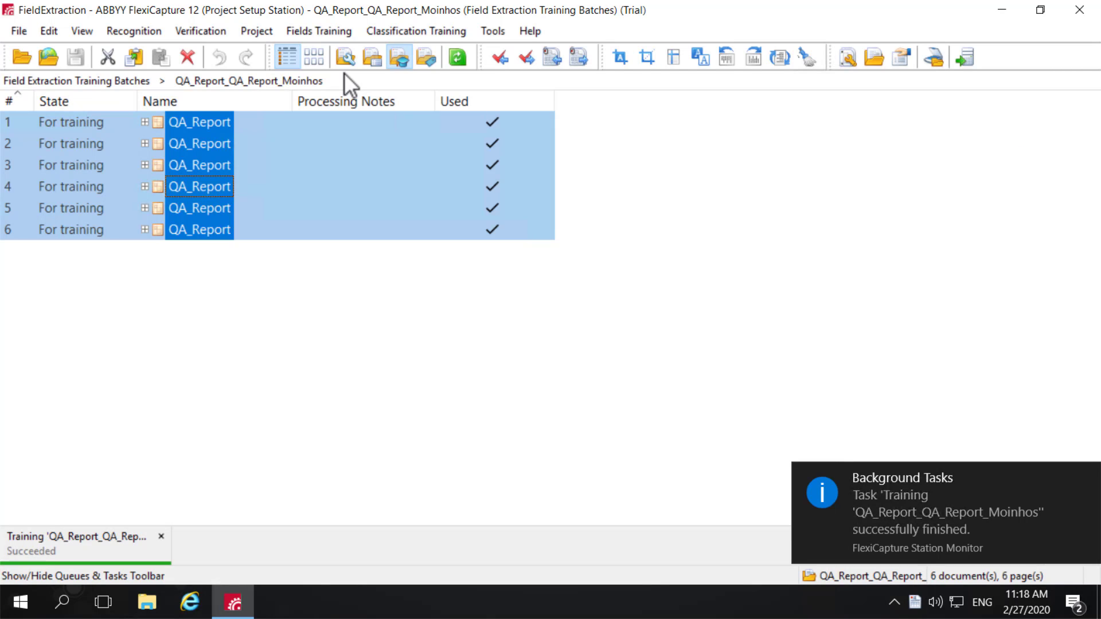
click(252, 294)
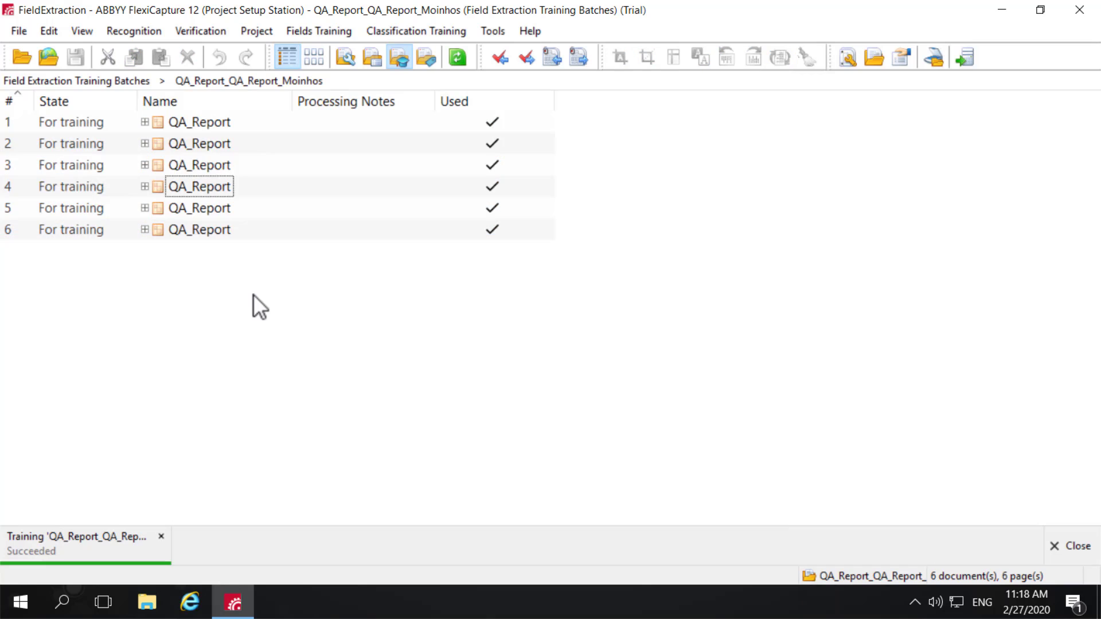
- Switch to the working batches and create a new batch there
click(88, 26)
click(111, 71)
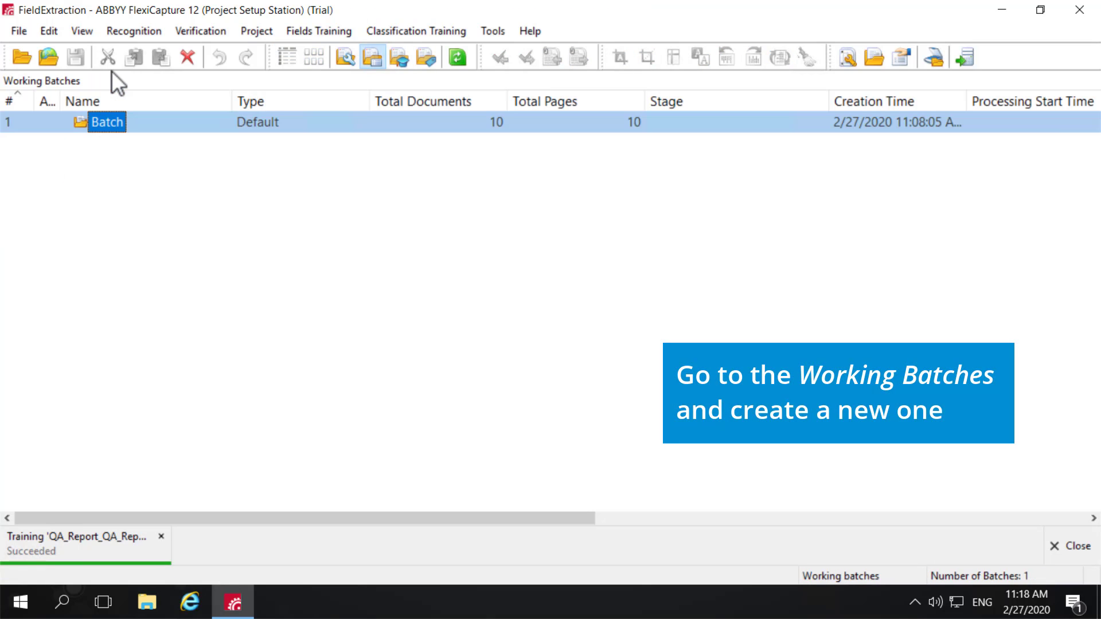
right_click(104, 152)
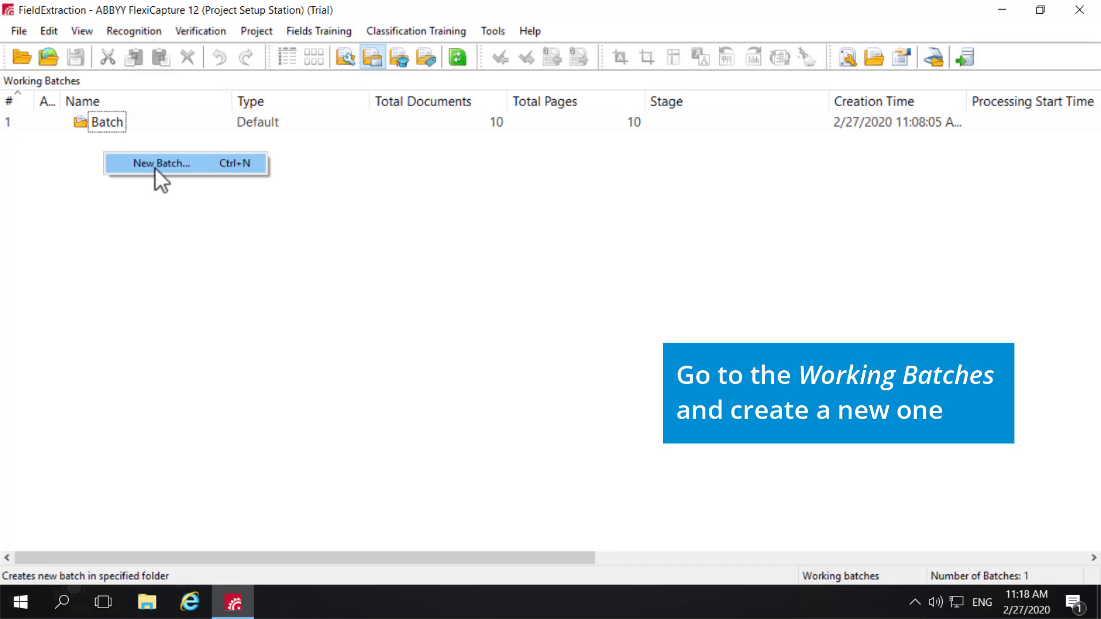
click(155, 166)
- Load all images from the Images_for_Recognition folder into the new working batch
right_click(118, 142)
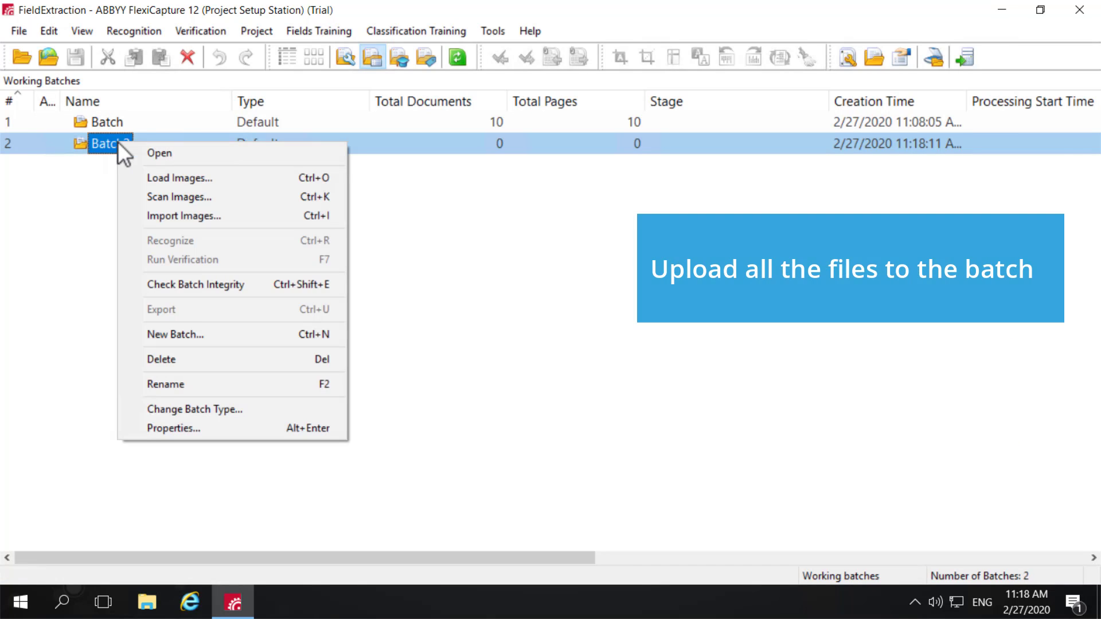
click(160, 179)
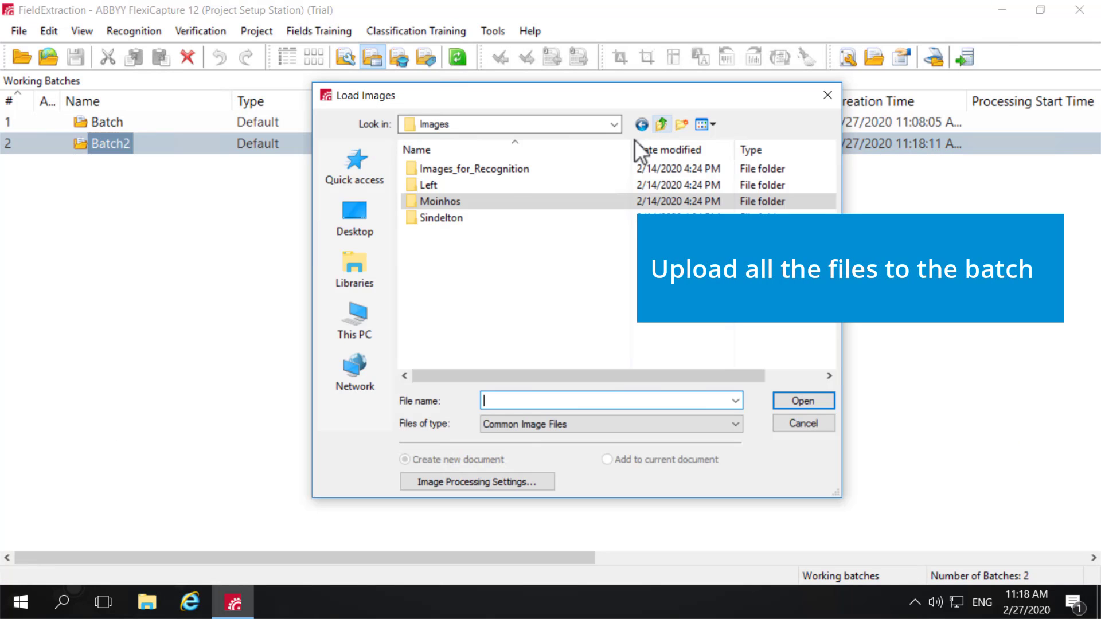
double_click(510, 174)
click(467, 191)
key(ctrl+a)
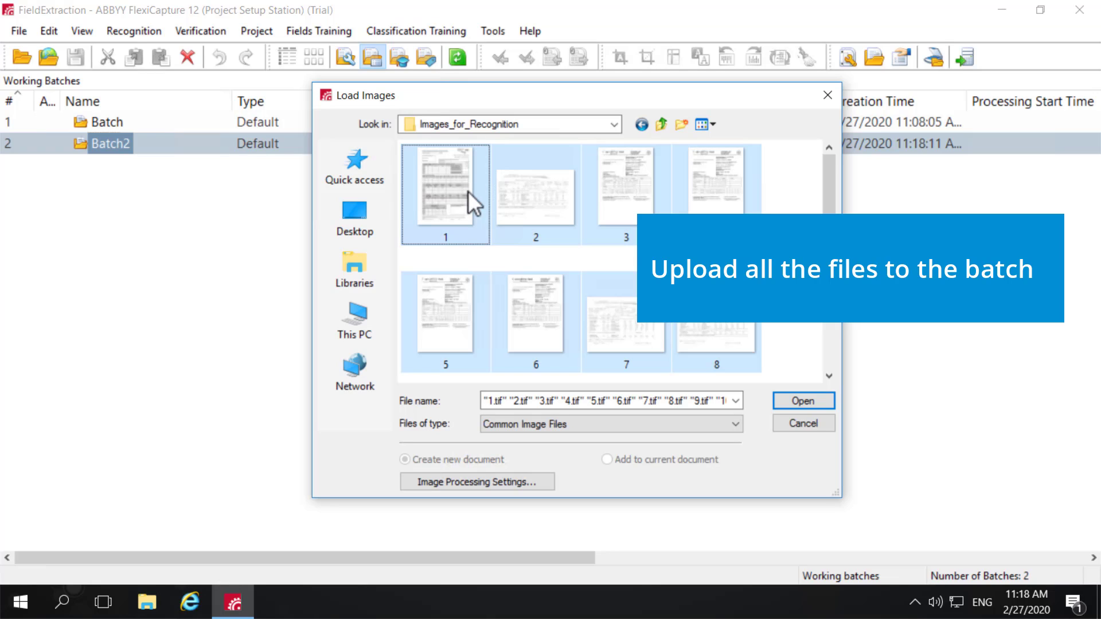
click(804, 399)
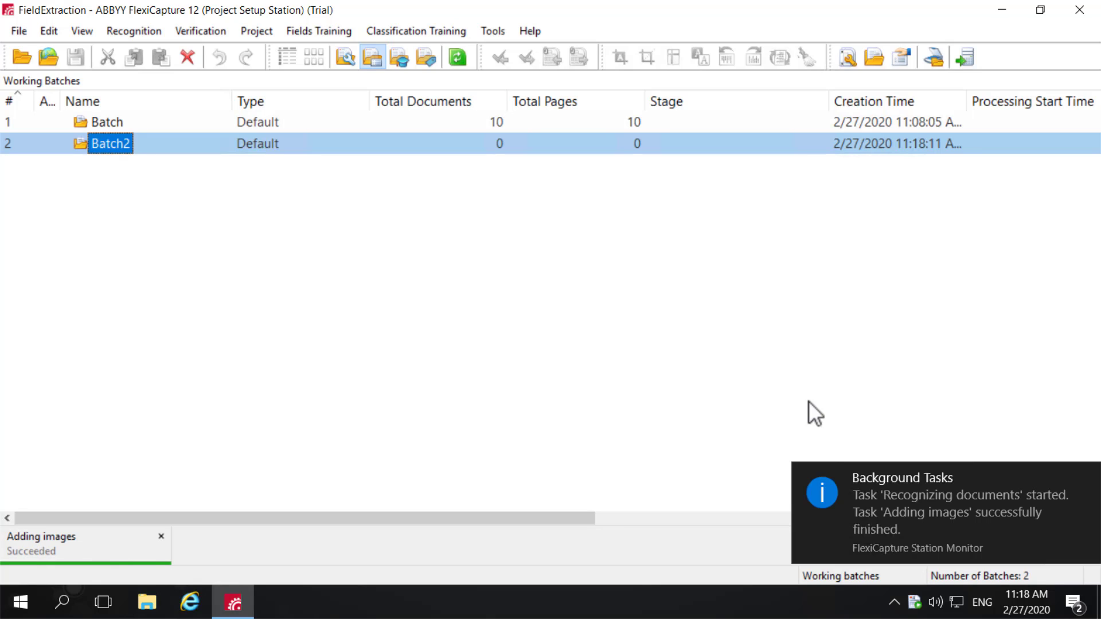
click(1088, 479)
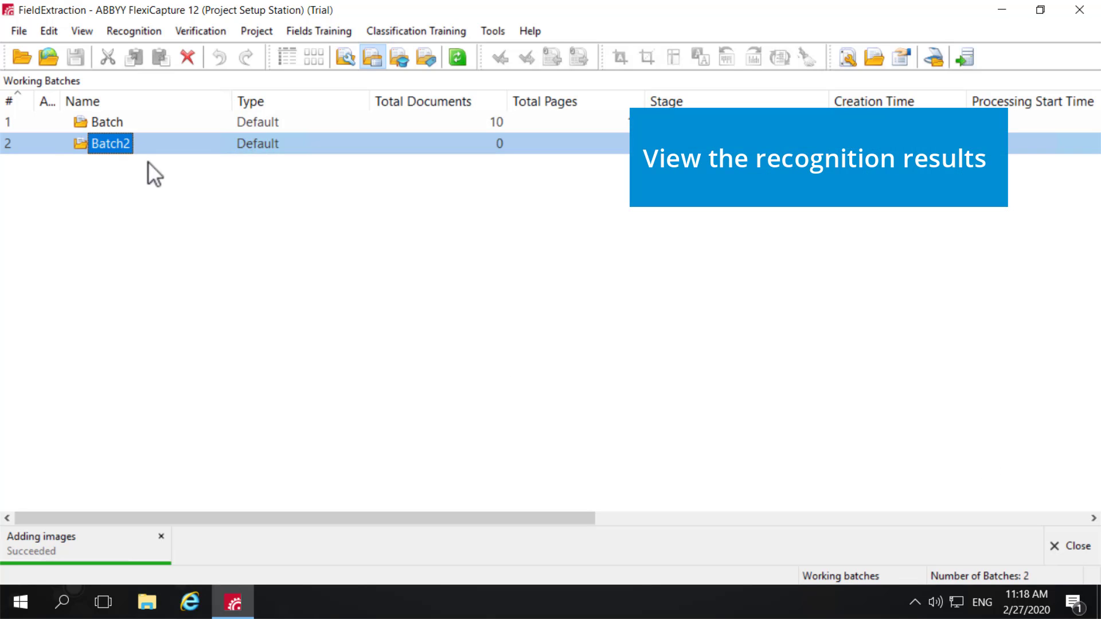
- Open Batch2 and examine the recognized OrderNumber, OrderDate and Variant_ID fields of its first four documents
double_click(123, 147)
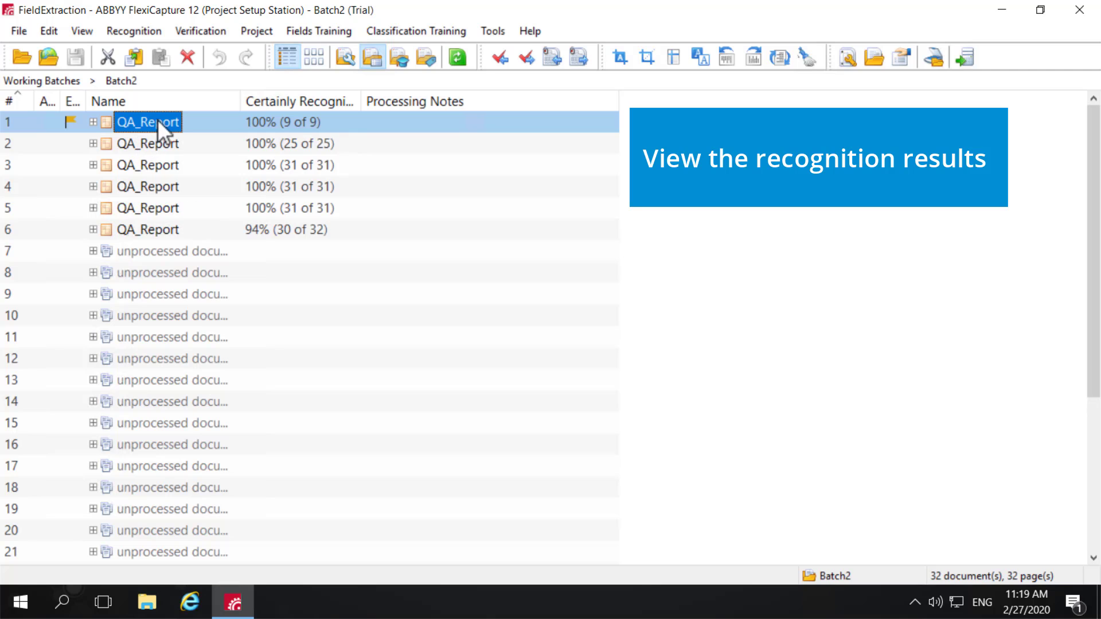
double_click(157, 122)
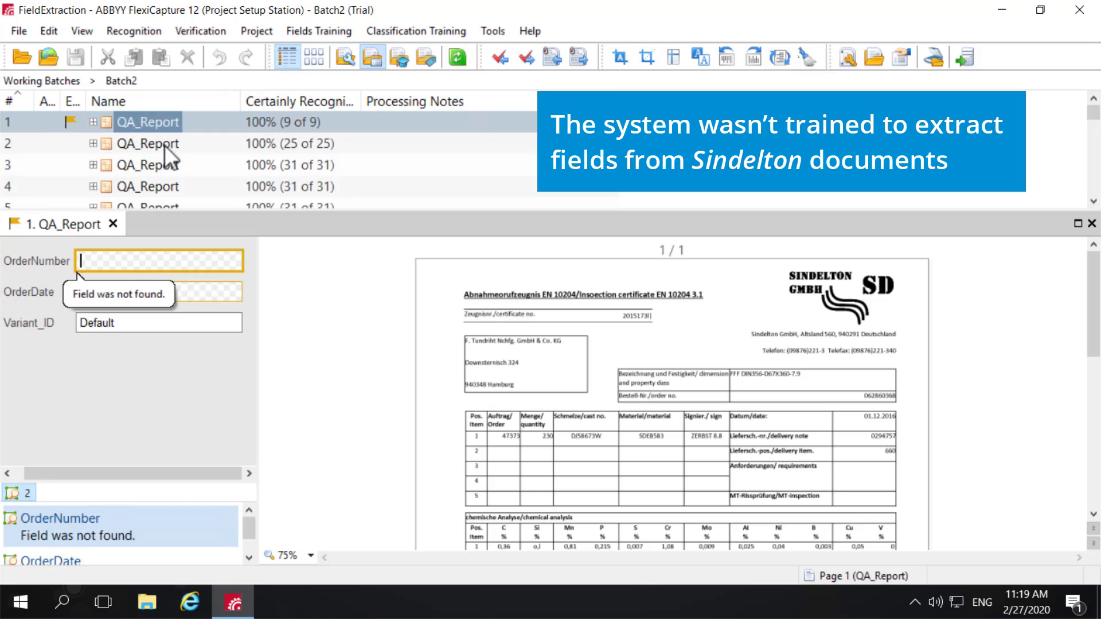
double_click(164, 145)
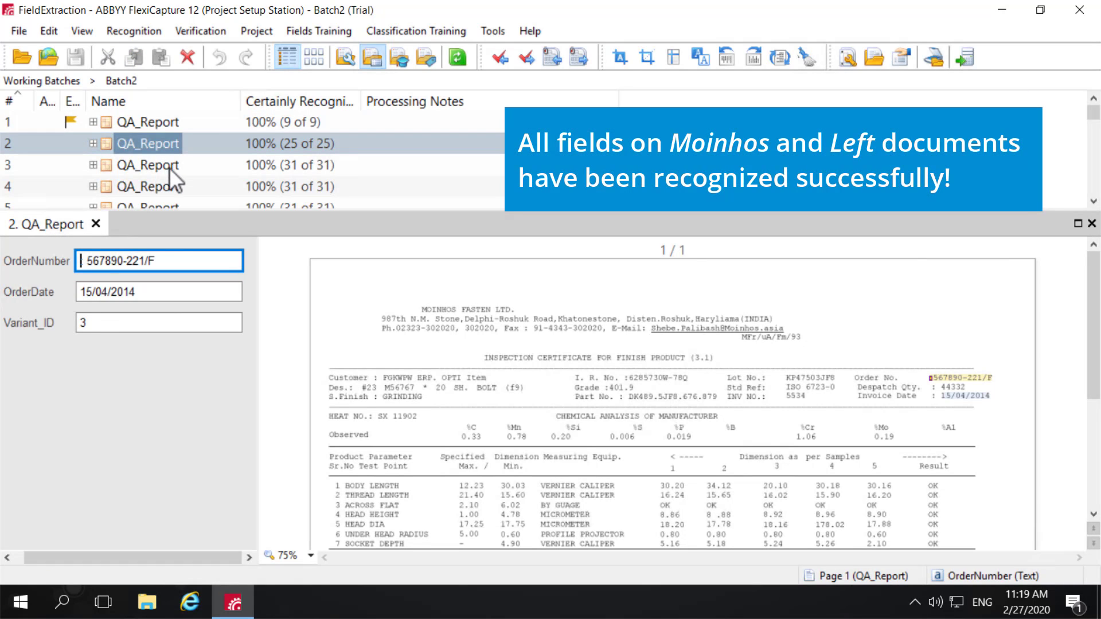
double_click(169, 166)
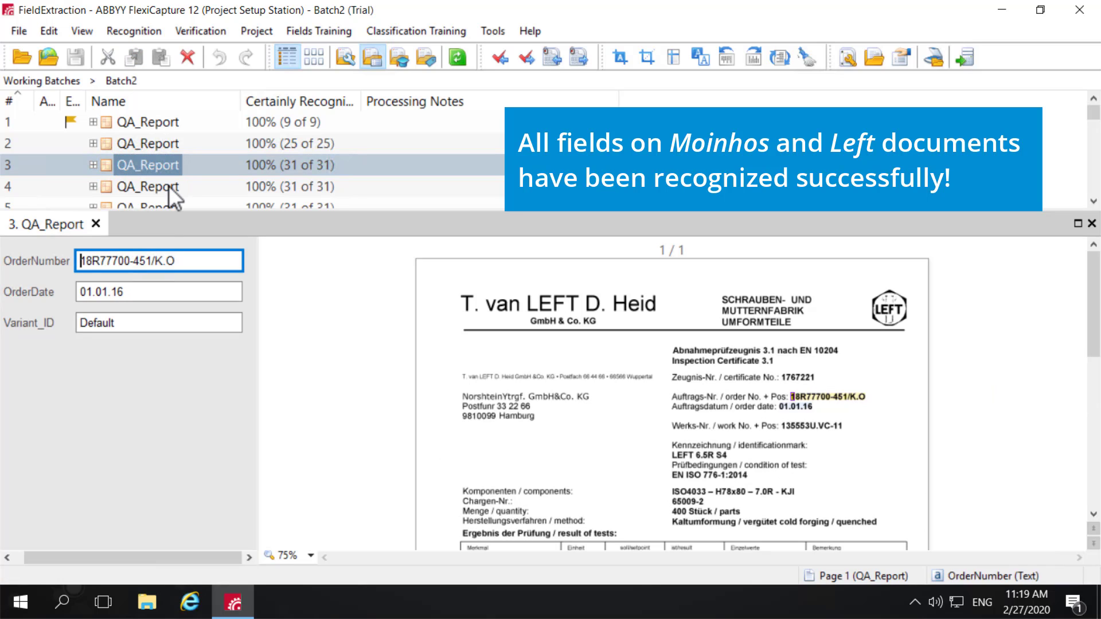
double_click(169, 186)
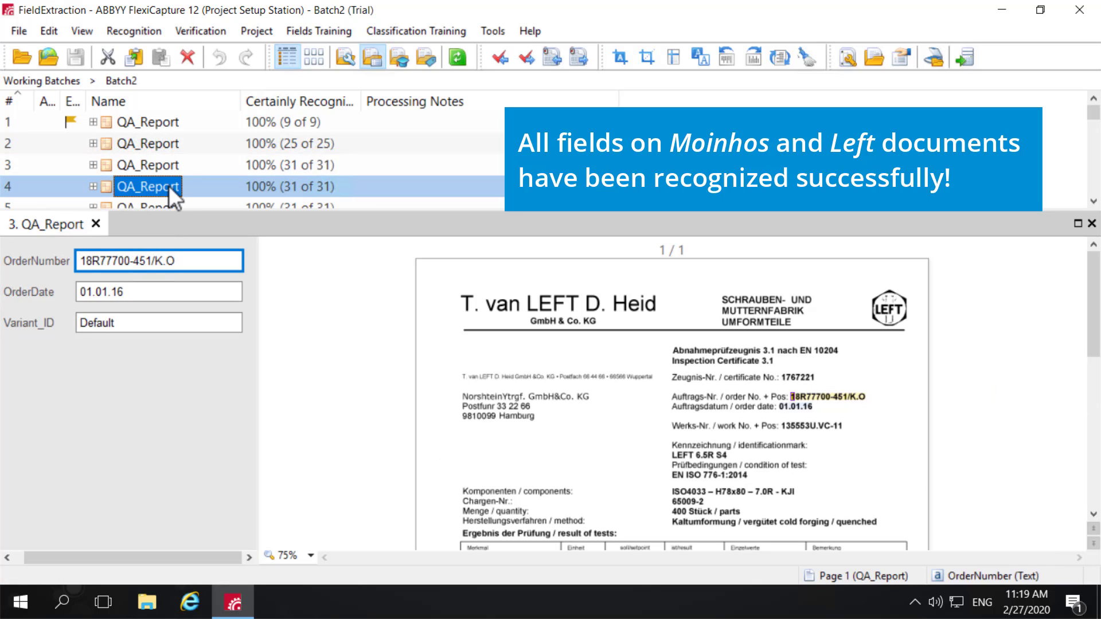